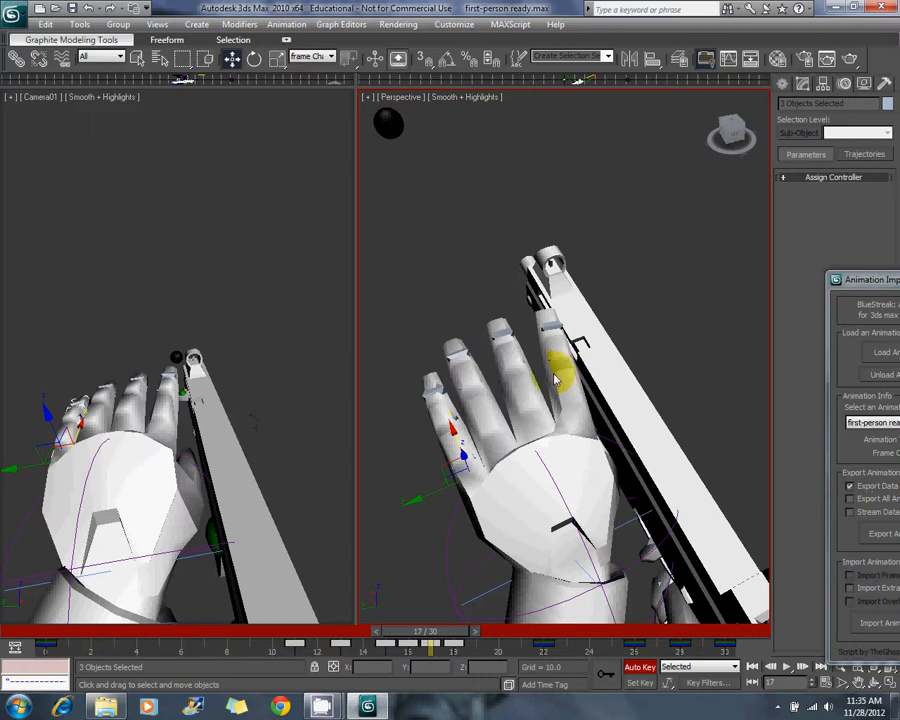
- Play the ready animation from frame 0 in the maximized Camera01 view
middle_click_drag(556, 379, 466, 379, "alt")
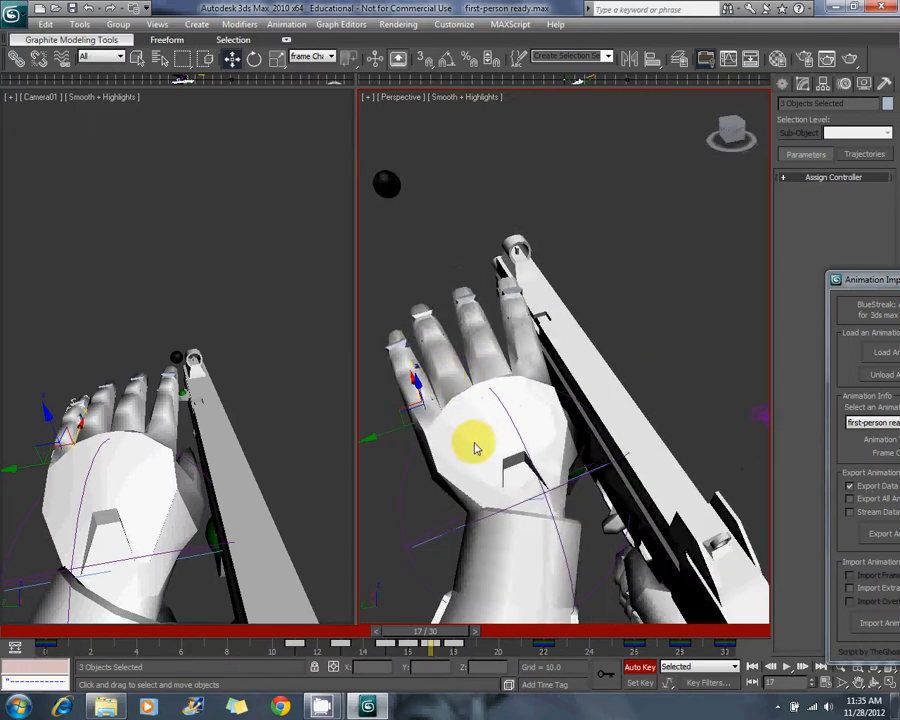
left_click_drag(425, 634, 34, 638)
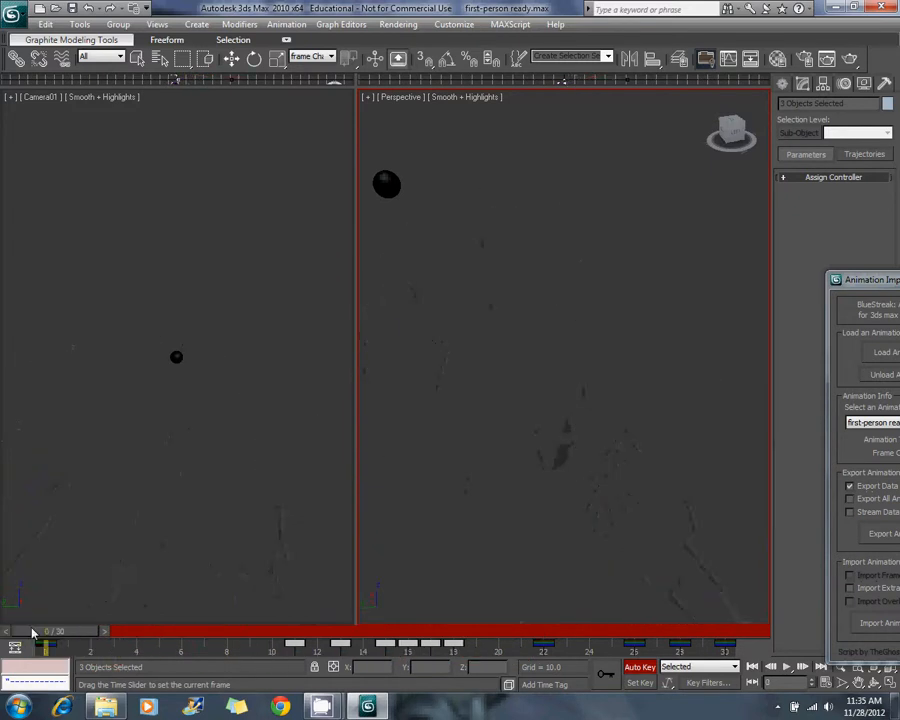
left_click(891, 686)
left_click(787, 666)
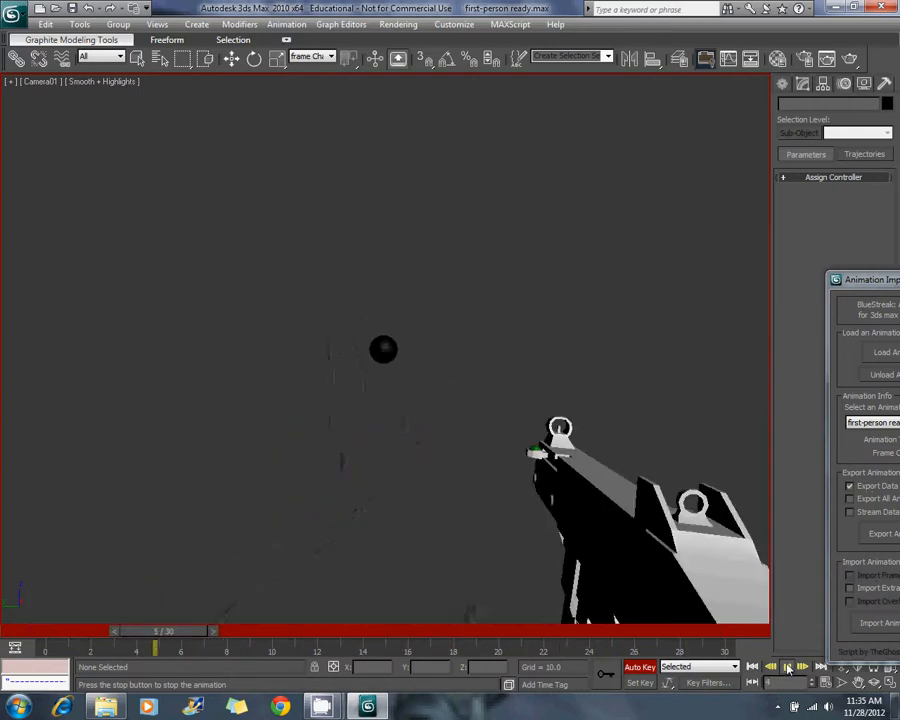
- Stop the playback and set the animation's end time to 40 frames
right_click(787, 666)
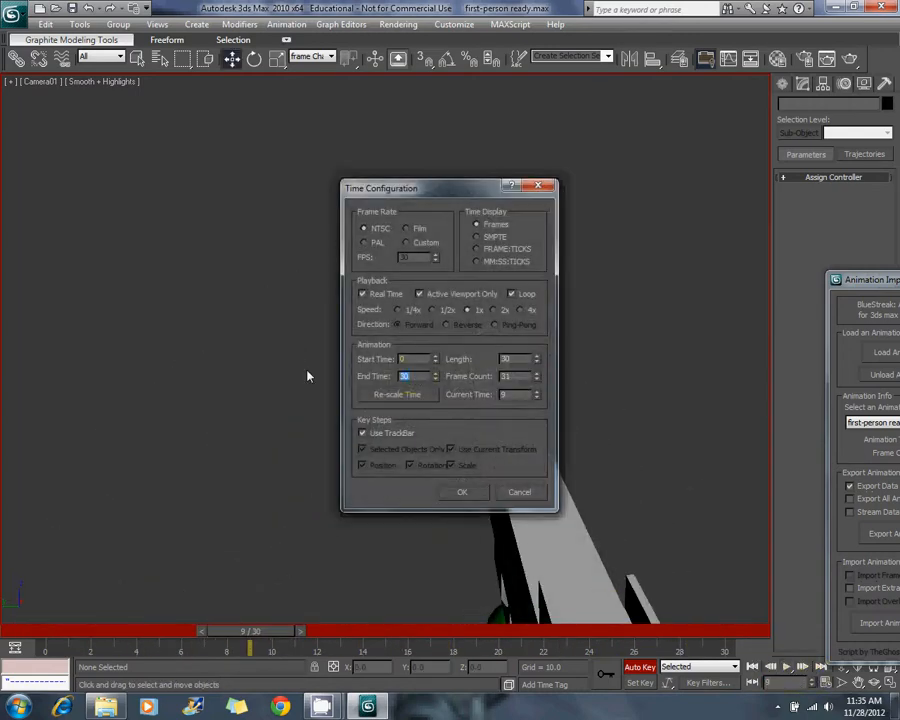
type("40")
left_click(468, 493)
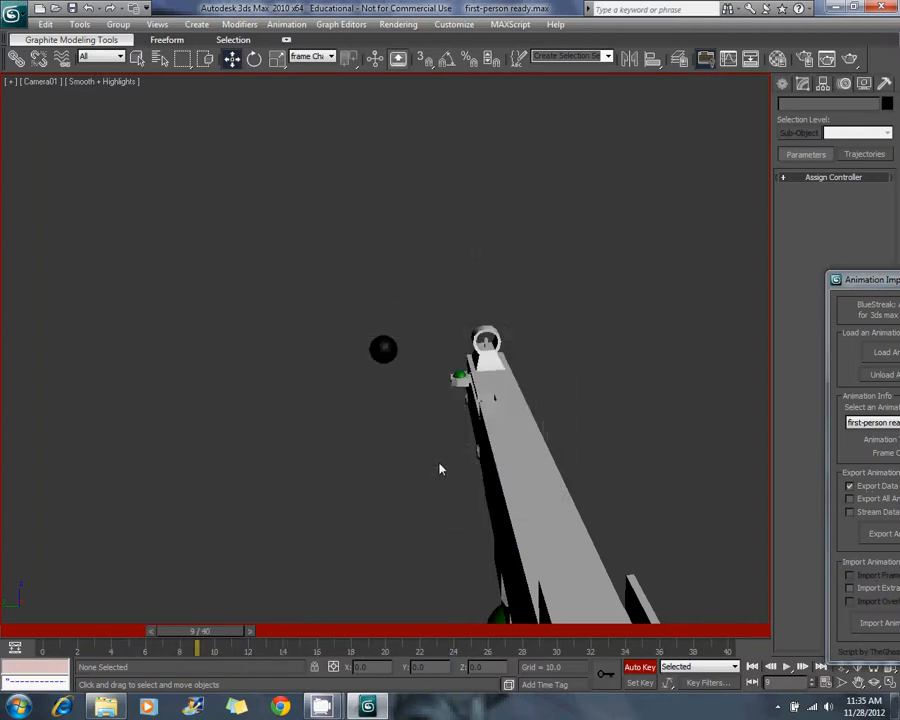
- Select all objects and retime their early keys to frames 6, 10 and 16, shifting the following keys later with them
key("ctrl+a")
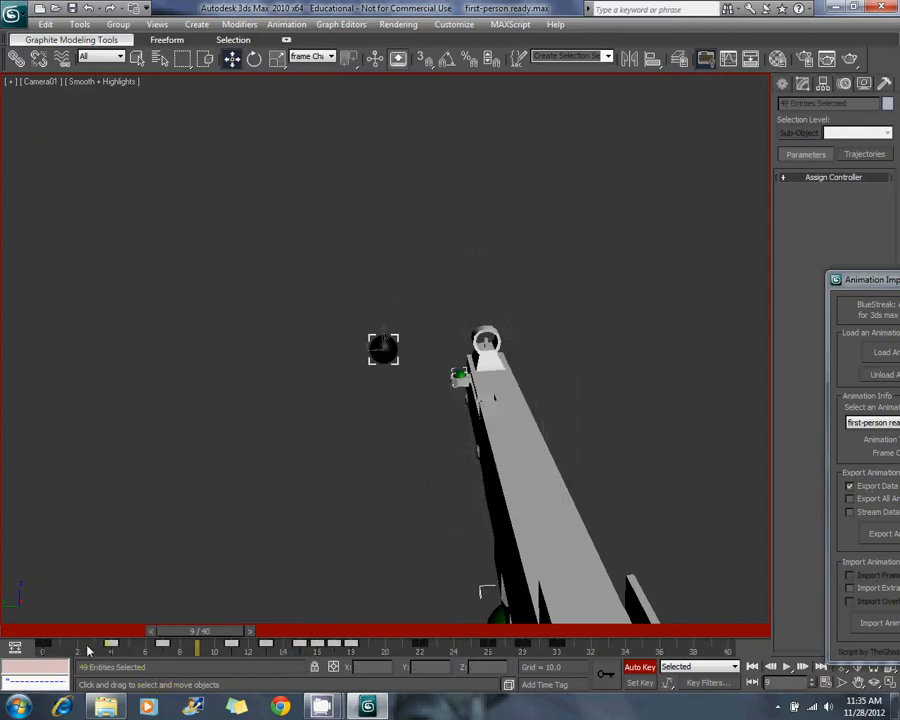
left_click_drag(88, 652, 571, 652)
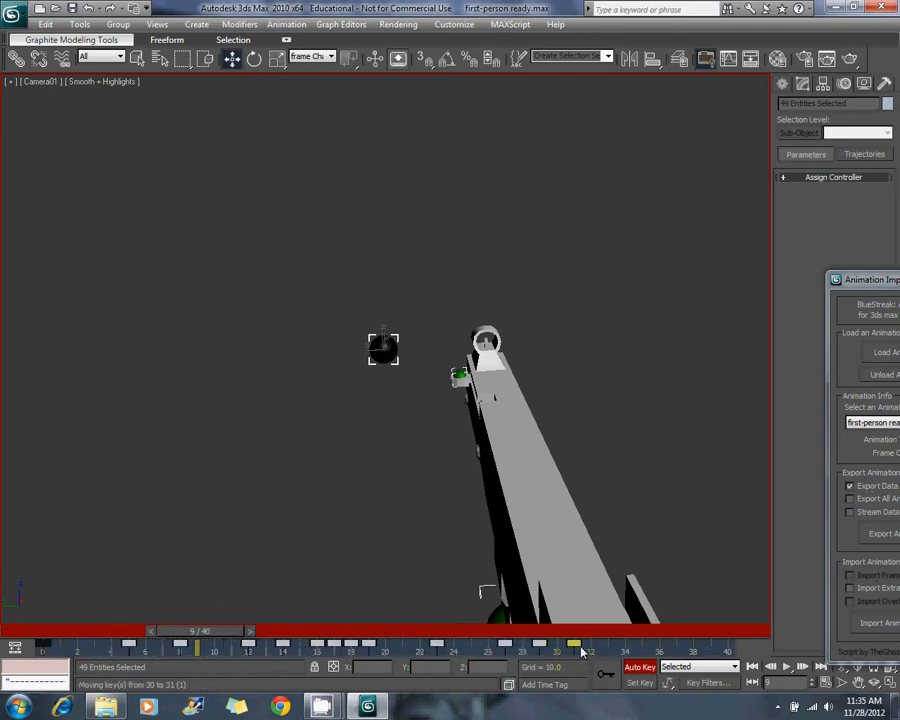
left_click_drag(183, 651, 214, 650)
left_click_drag(289, 652, 306, 652)
- Check the poses along the timeline and shift the remaining keys later, placing the last three at frames 34, 36 and 38
left_click_drag(214, 630, 353, 664)
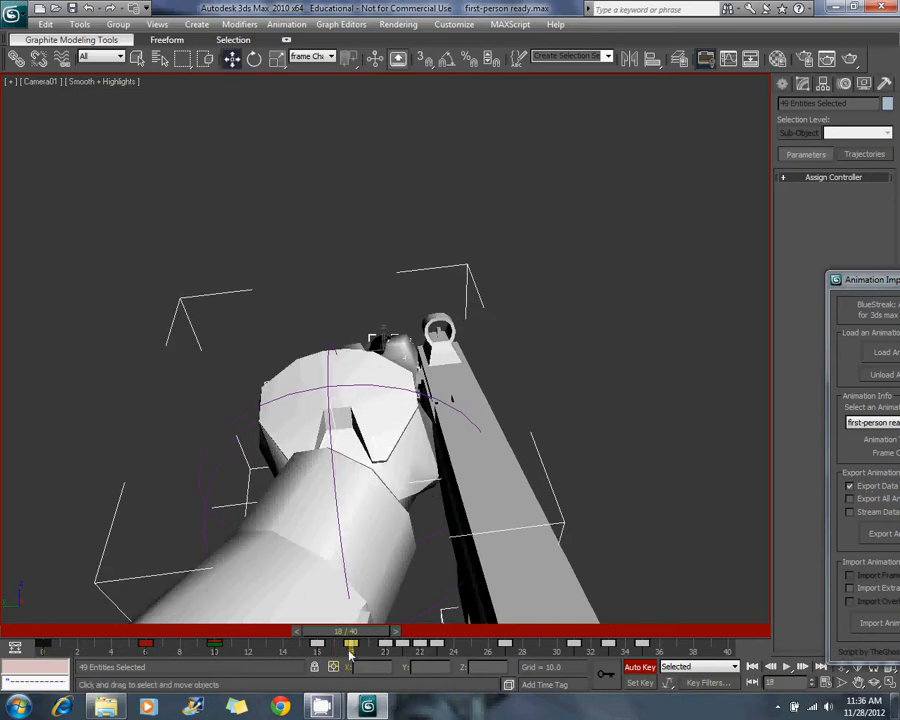
left_click(321, 648)
left_click_drag(354, 632, 522, 655)
key("ctrl+z")
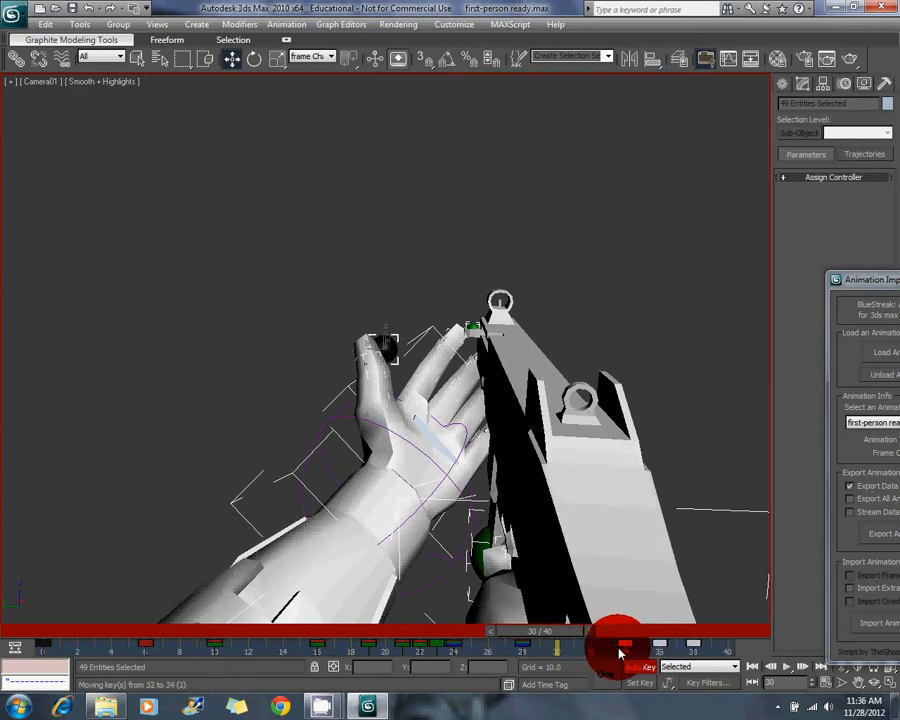
left_click_drag(620, 654, 707, 678)
key("w")
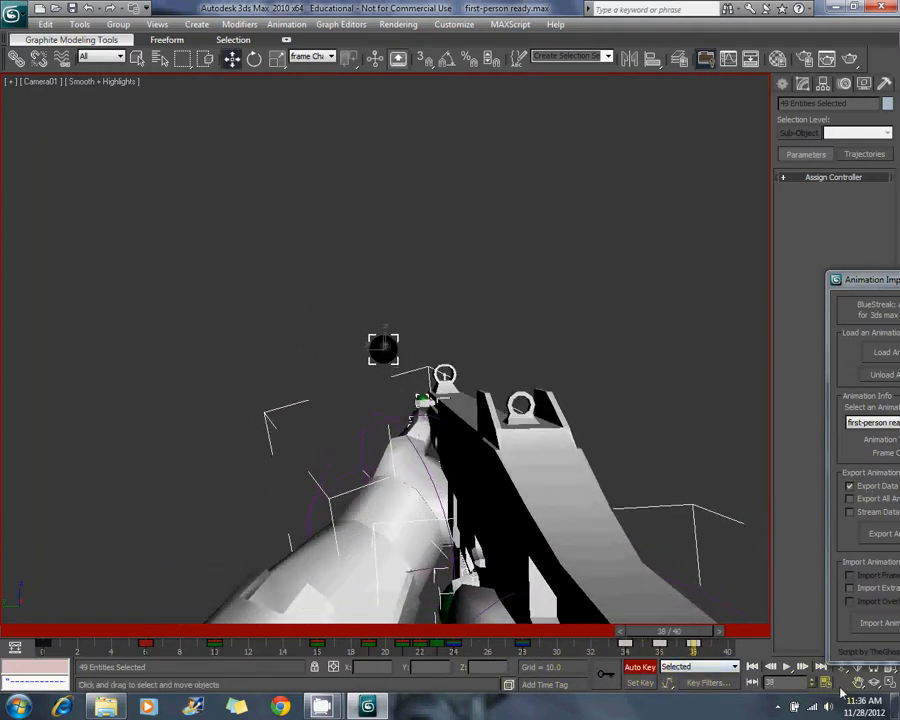
- Set the animation's end time to 38 so it ends on the last key
left_click(826, 682)
double_click(414, 379)
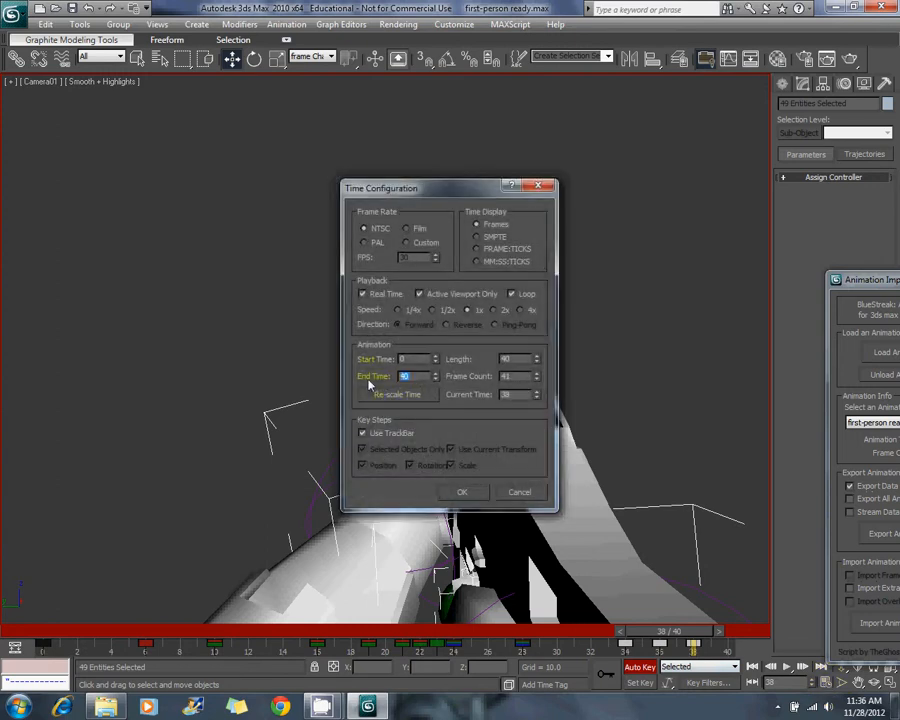
left_click(462, 491)
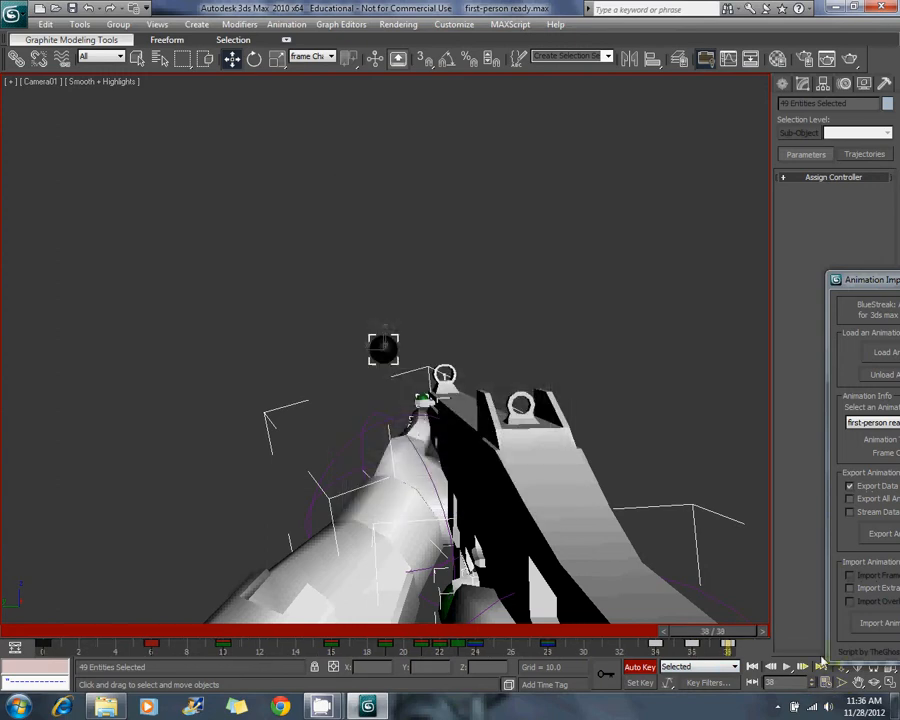
- Restore the two-view layout and reposition the right wrist controller at frame 24 in the Perspective view
left_click(886, 683)
right_click(512, 439)
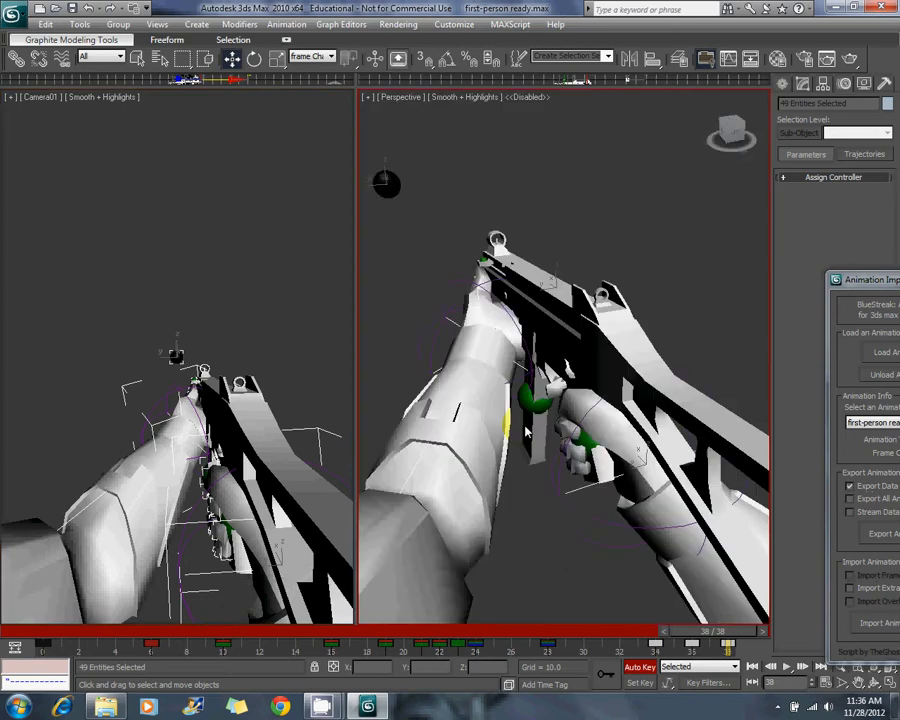
left_click_drag(677, 634, 404, 653)
middle_click_drag(598, 400, 459, 373, "alt")
left_click(534, 566)
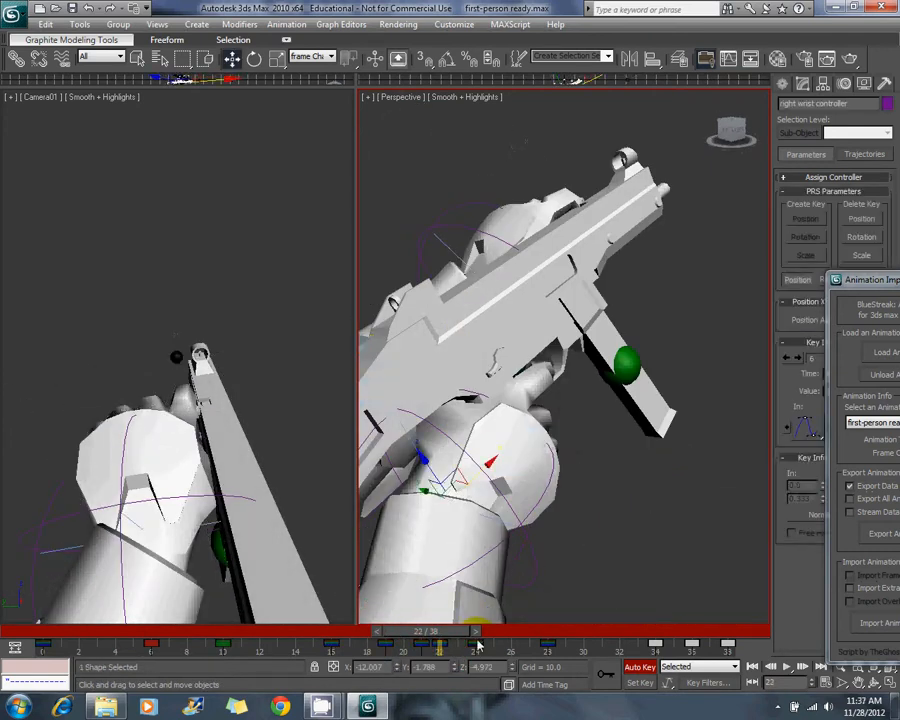
left_click_drag(447, 643, 485, 646)
key("w")
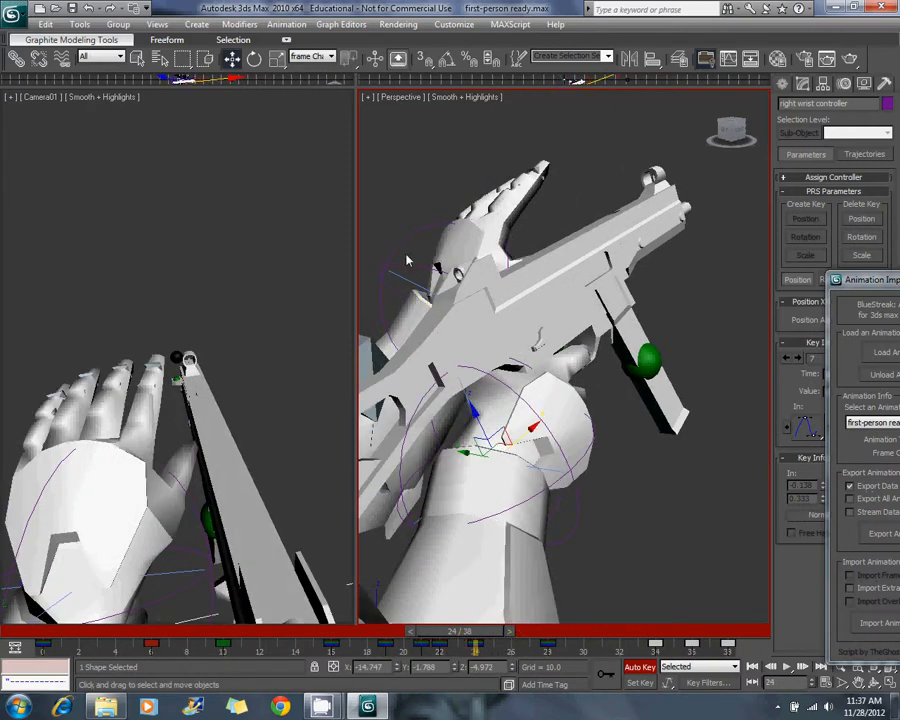
middle_click_drag(516, 411, 509, 434, "alt")
left_click_drag(538, 421, 558, 410)
- Rotate the right wrist controller slightly about its local axis at frame 24
middle_click_drag(490, 403, 395, 287, "alt")
key("e")
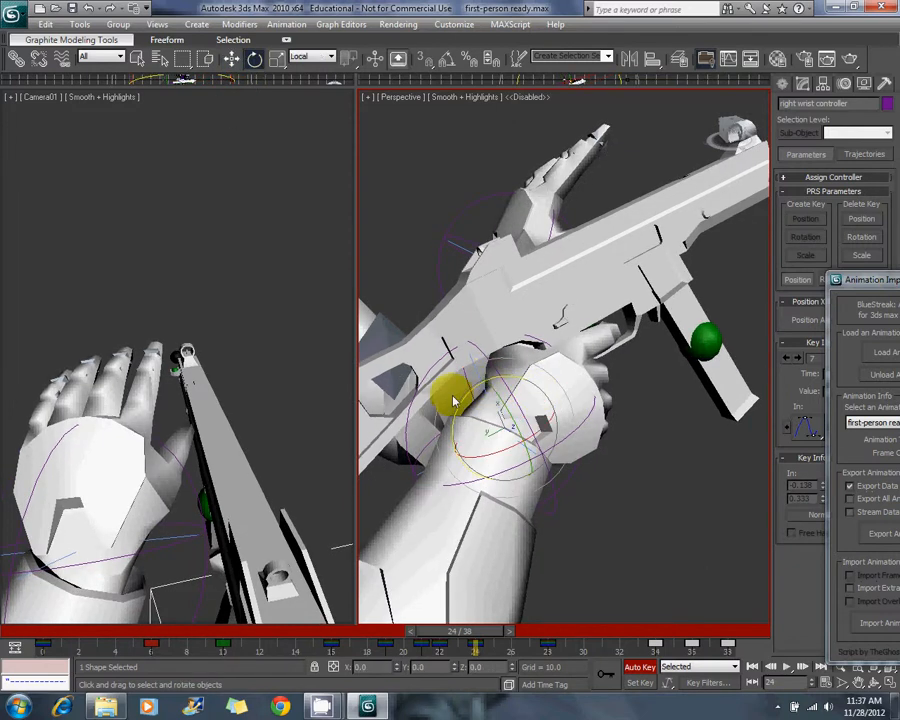
left_click_drag(462, 410, 468, 404)
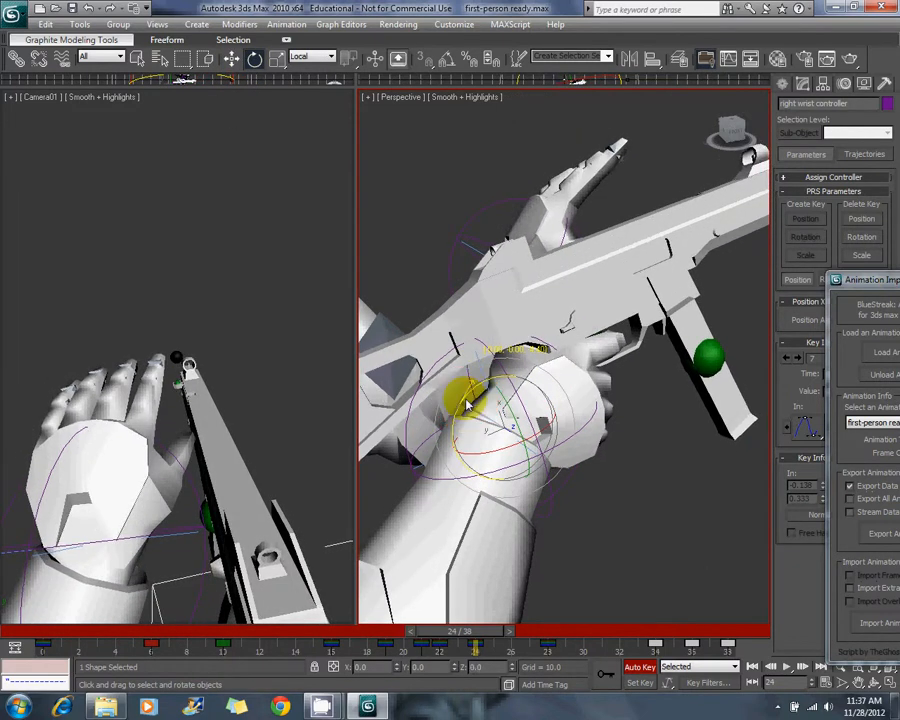
middle_click_drag(468, 404, 481, 630, "alt")
mouse_move(470, 637)
left_mouse_down()
mouse_move(380, 637)
mouse_move(507, 648)
mouse_move(404, 646)
mouse_move(449, 652)
mouse_move(515, 651)
mouse_move(368, 644)
mouse_move(485, 651)
left_mouse_up()
- Adjust the wrist placement at frame 24, moving the left wrist controller slightly down in the Perspective view
middle_click_drag(628, 450, 287, 151, "alt")
key("w")
key("d")
key("d")
left_click_drag(466, 428, 465, 406)
middle_click_drag(499, 320, 490, 299, "alt")
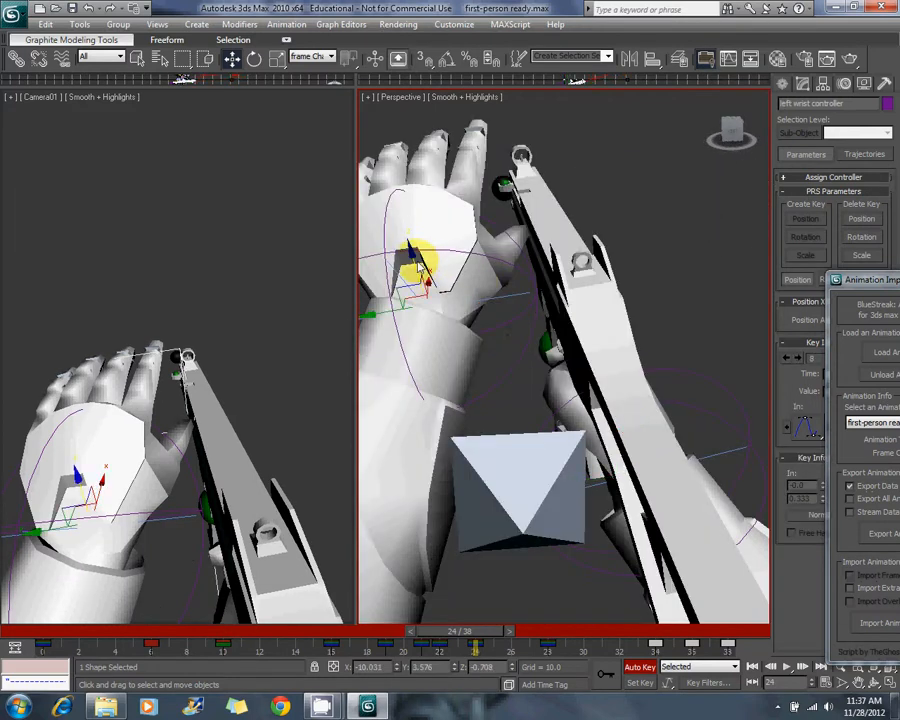
left_click_drag(418, 262, 417, 285)
- Return to frame 0, deselect everything and play the retimed animation in the maximized Camera01 view
left_click_drag(438, 632, 52, 650)
left_click(263, 490)
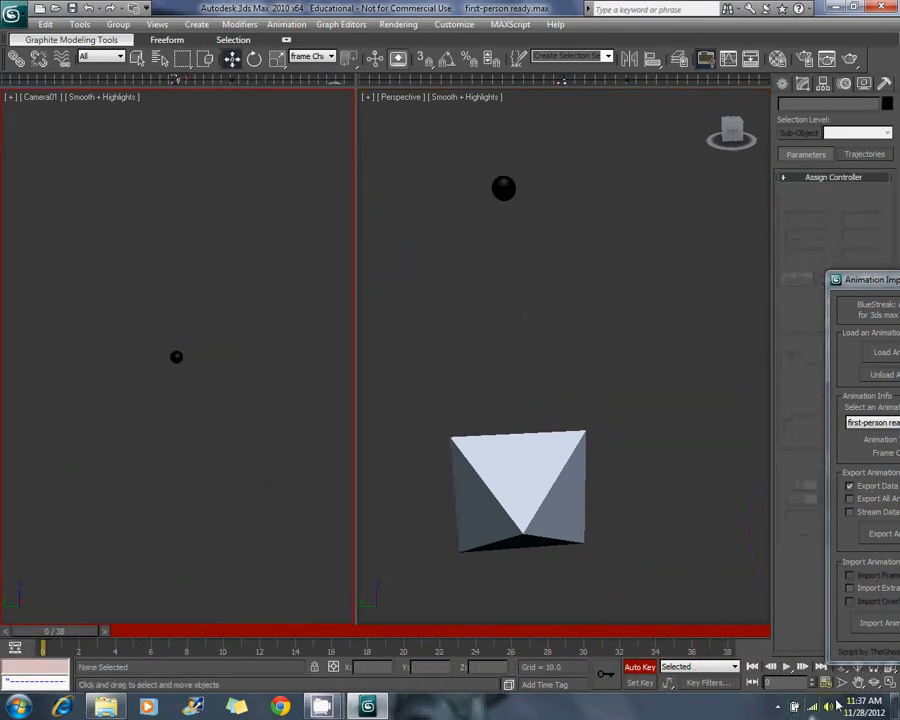
left_click(882, 681)
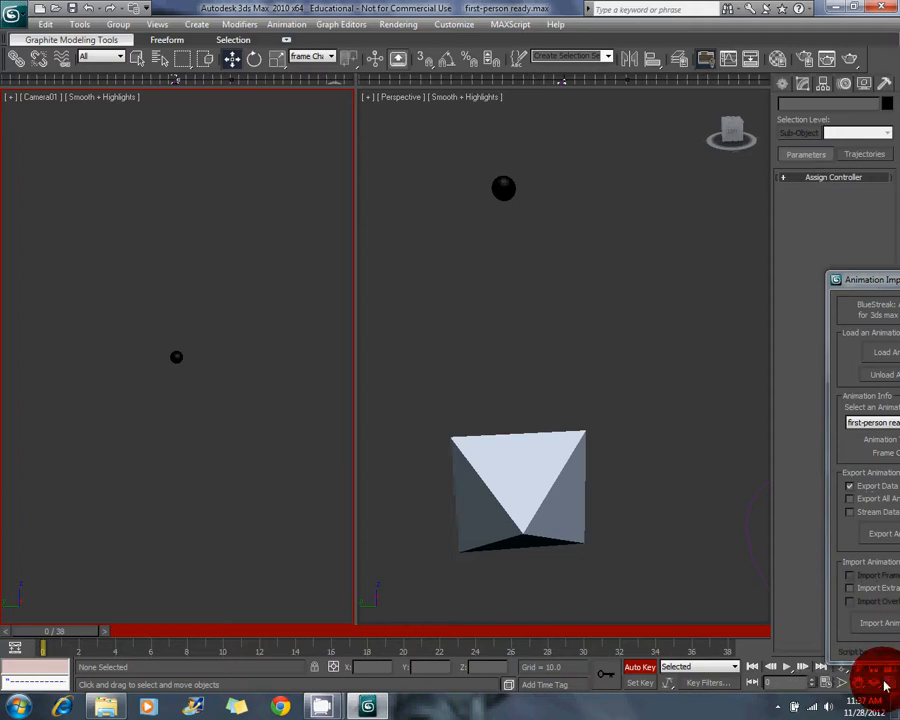
left_click(786, 666)
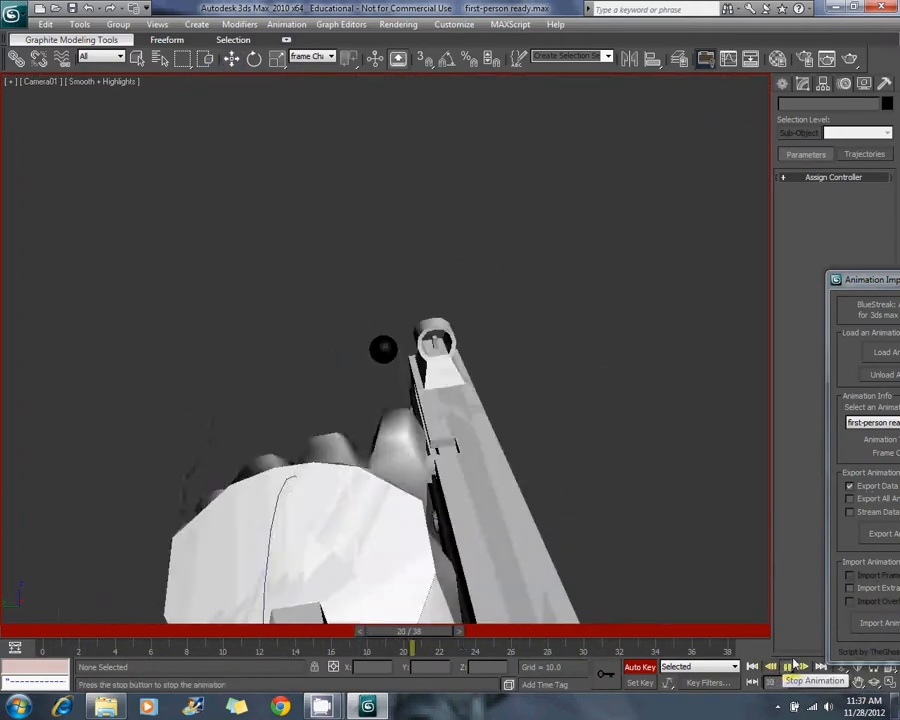
left_click(786, 666)
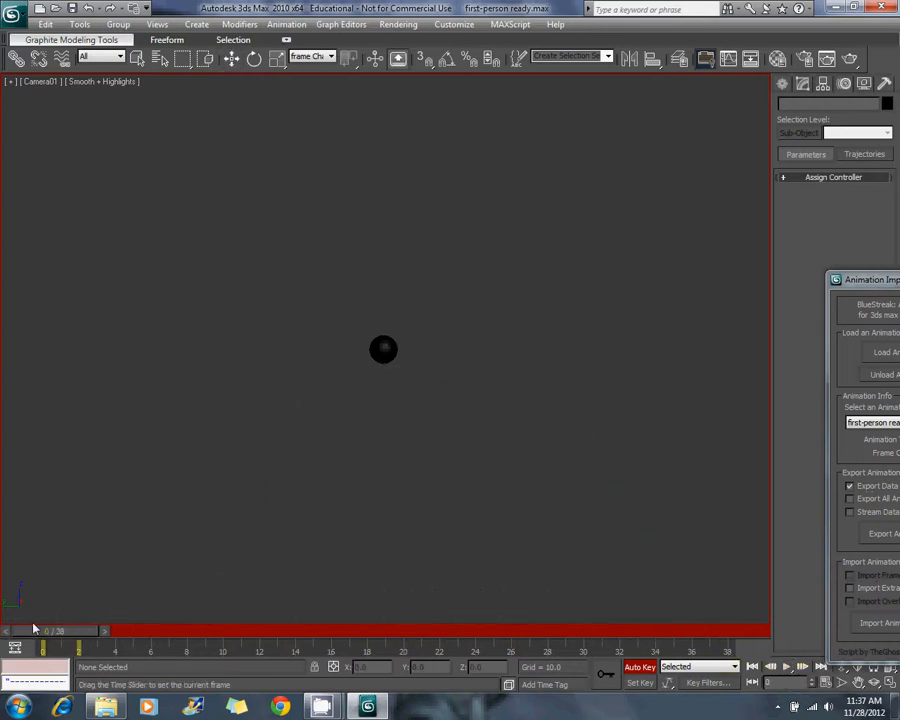
- Save the scene and run the cad_animationExporter_compact script
left_click(13, 13)
left_click(50, 134)
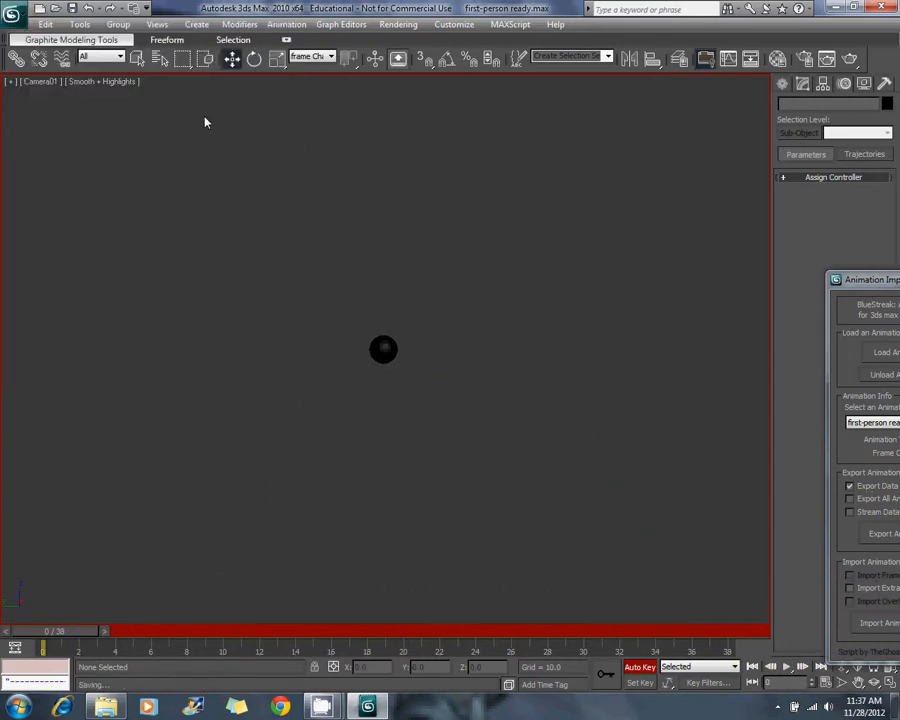
left_click(507, 24)
left_click(503, 74)
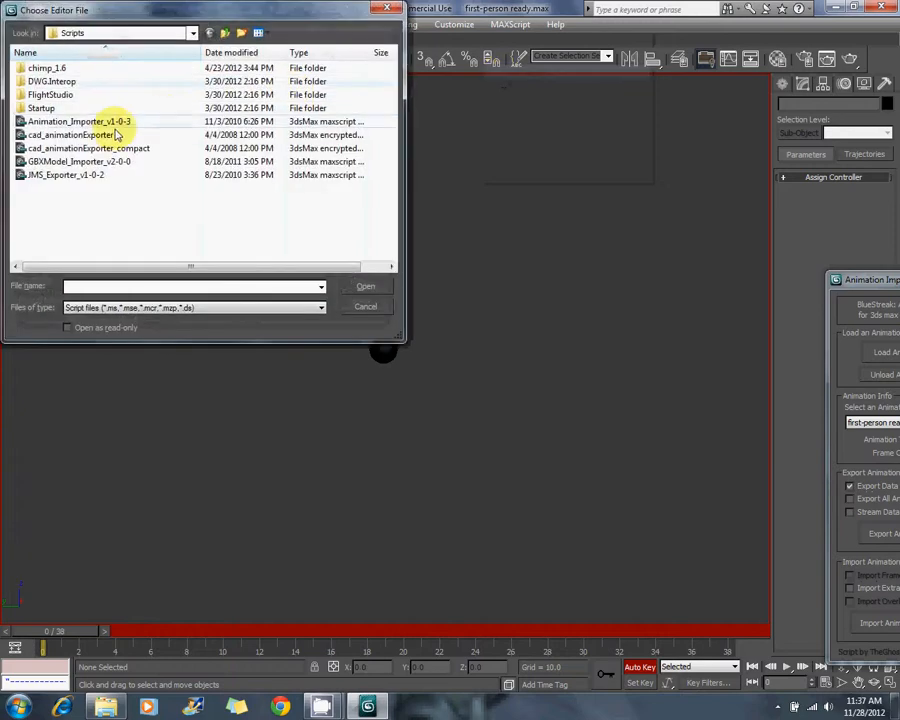
double_click(62, 150)
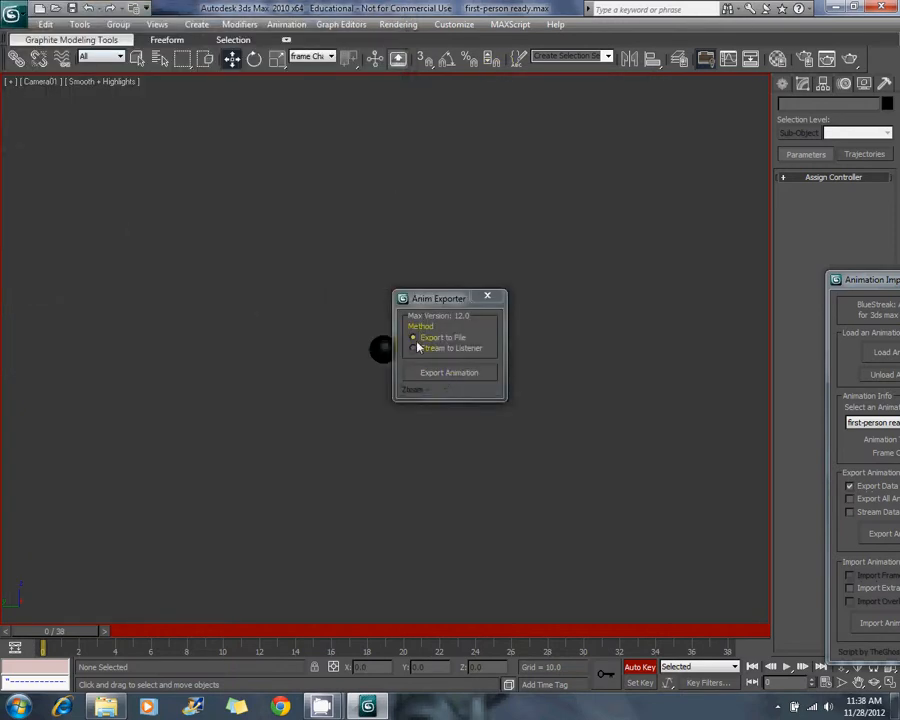
- Export the animation to a JMA file named "first-person ready" in the UMP_45 animations folder, close the exporter and save the scene
left_click(428, 373)
left_click(105, 33)
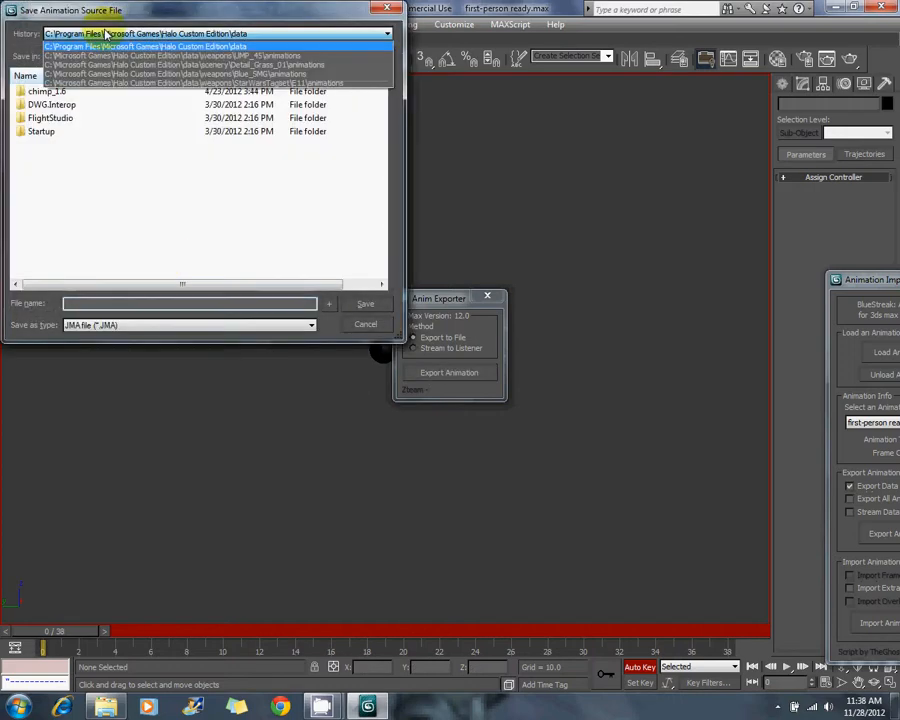
left_click(135, 56)
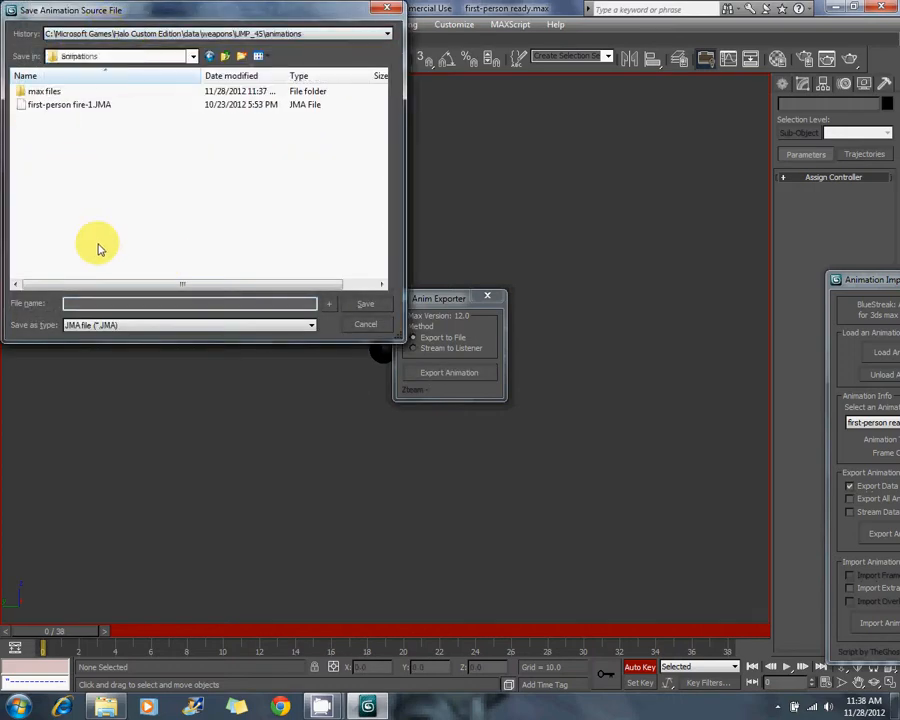
left_click(105, 306)
type("first")
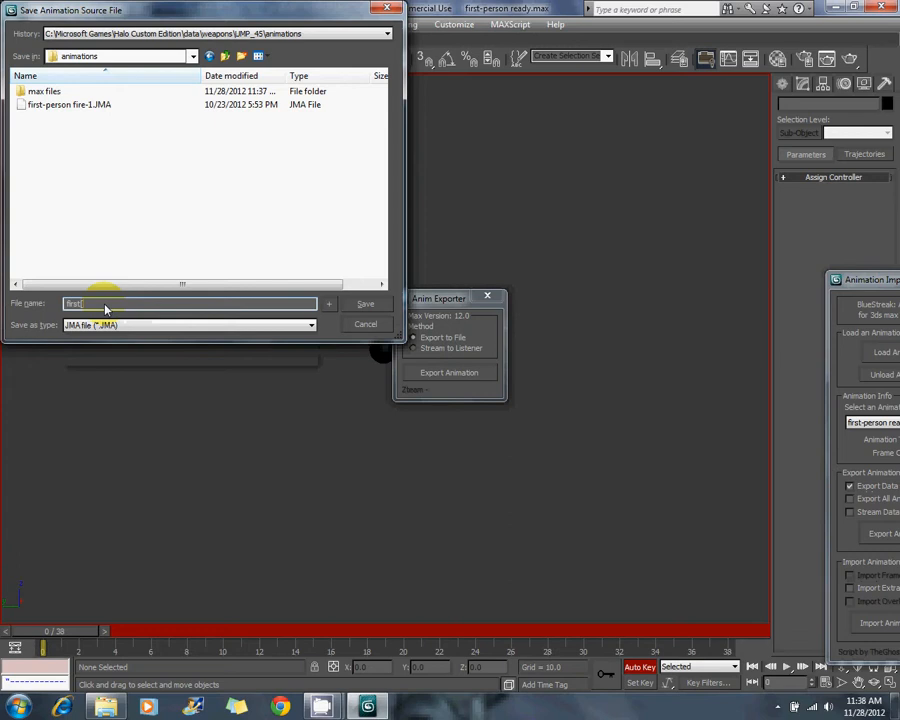
type("-person")
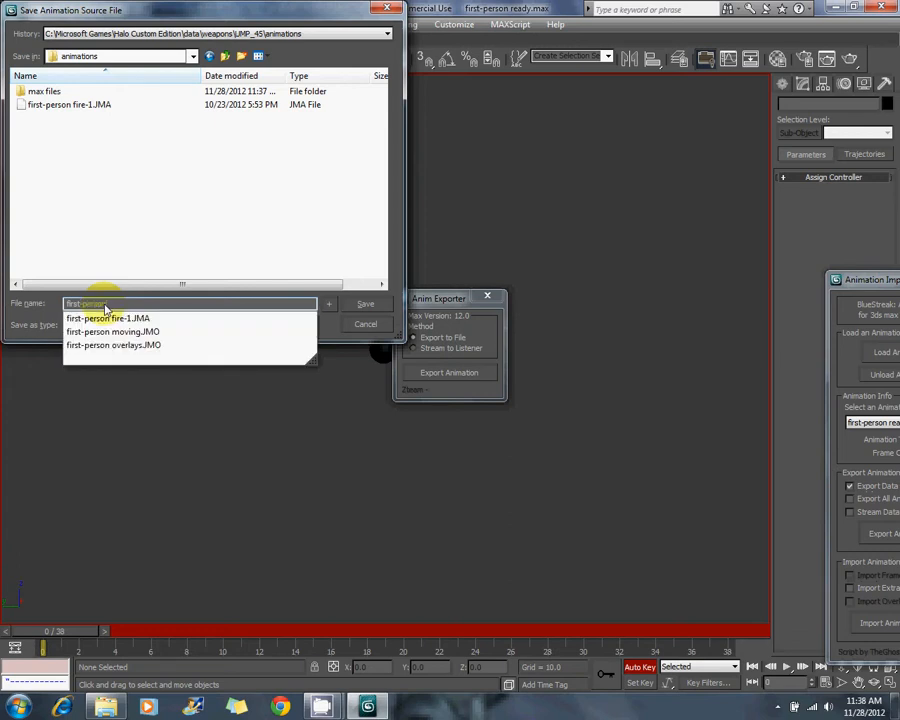
type(" ready")
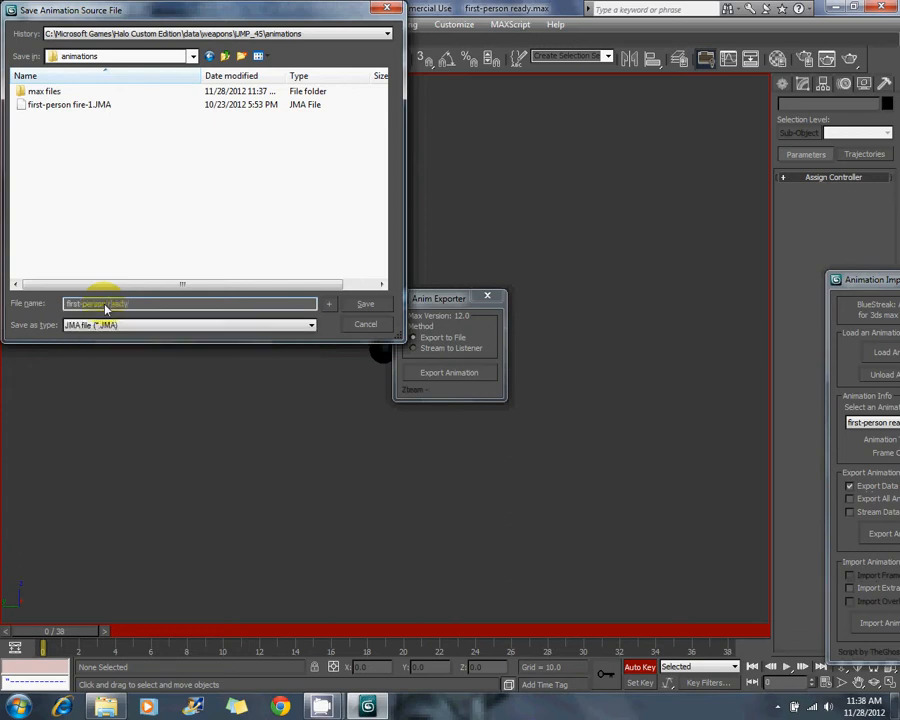
key("Return")
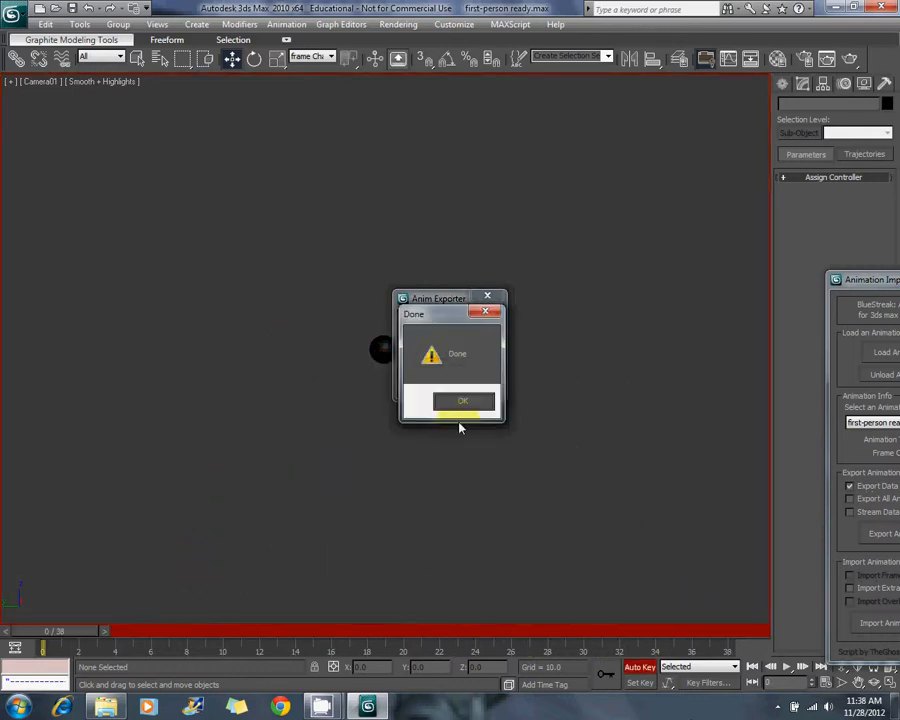
left_click(470, 404)
left_click(486, 296)
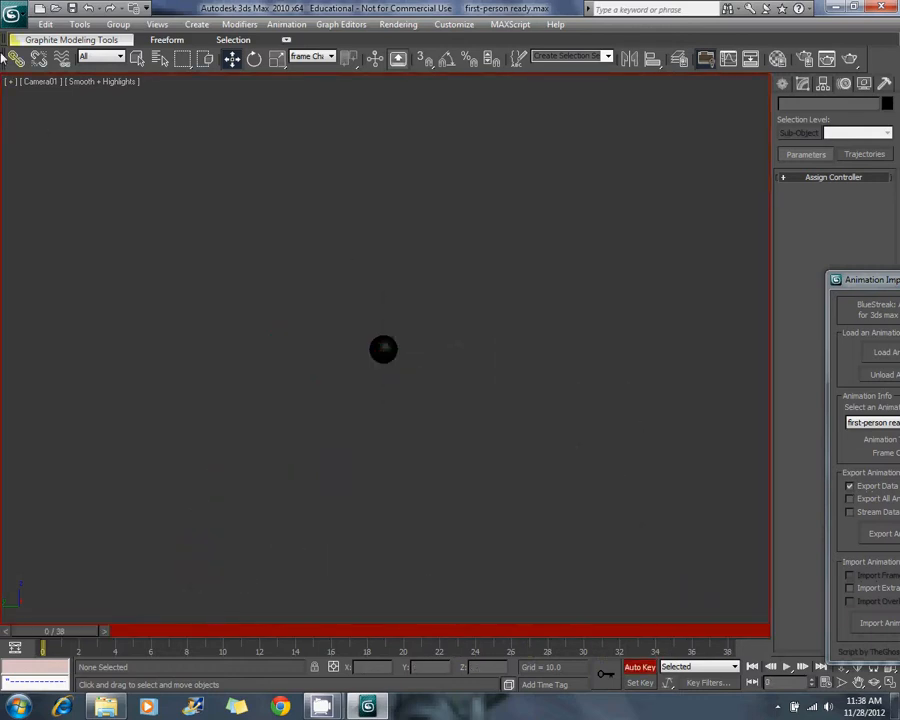
left_click(14, 14)
left_click(45, 139)
- Turn off Auto Key and choose the first-person idle animation in the Animation Importer
left_click_drag(872, 286, 716, 150)
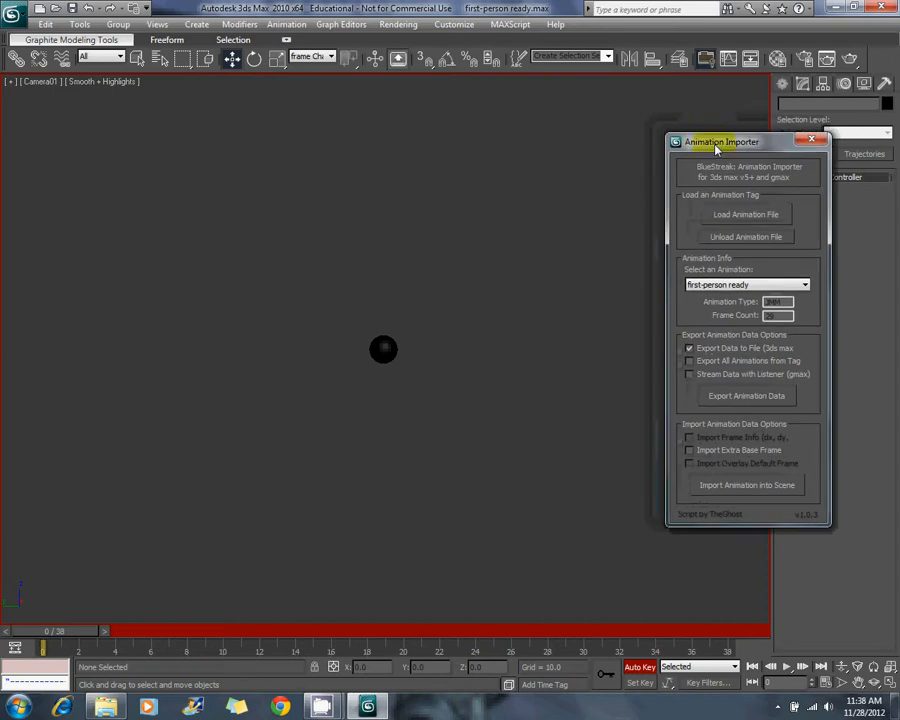
left_click(637, 668)
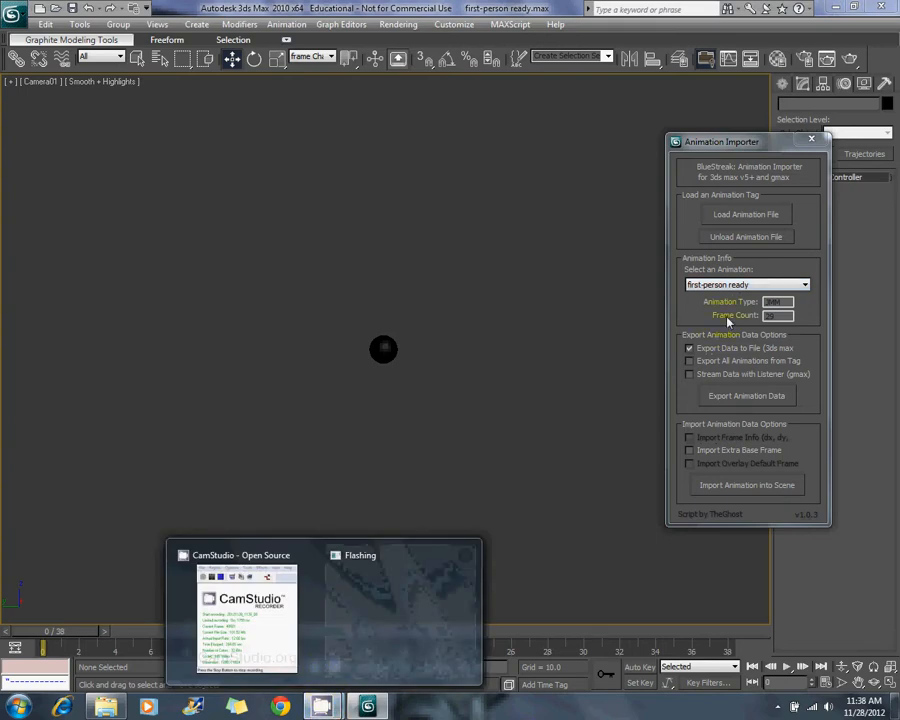
left_click(743, 285)
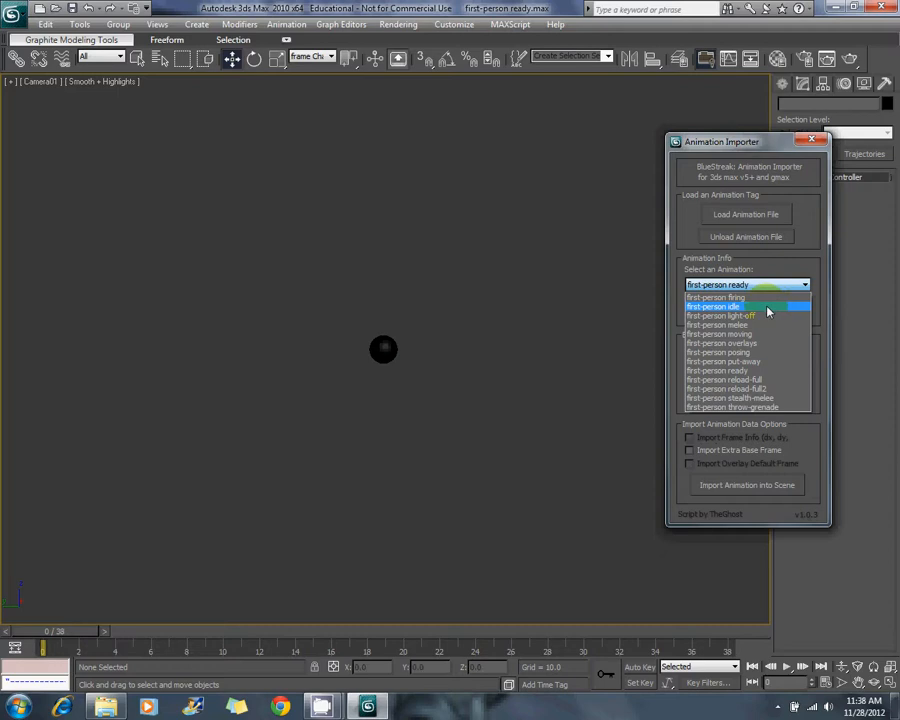
left_click(765, 307)
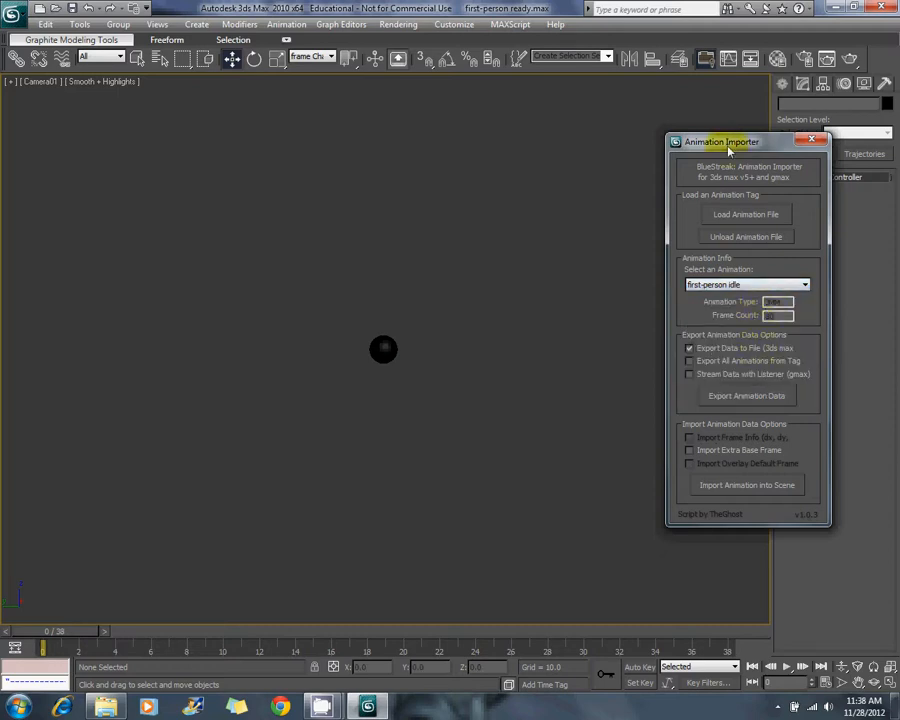
left_click_drag(728, 150, 872, 239)
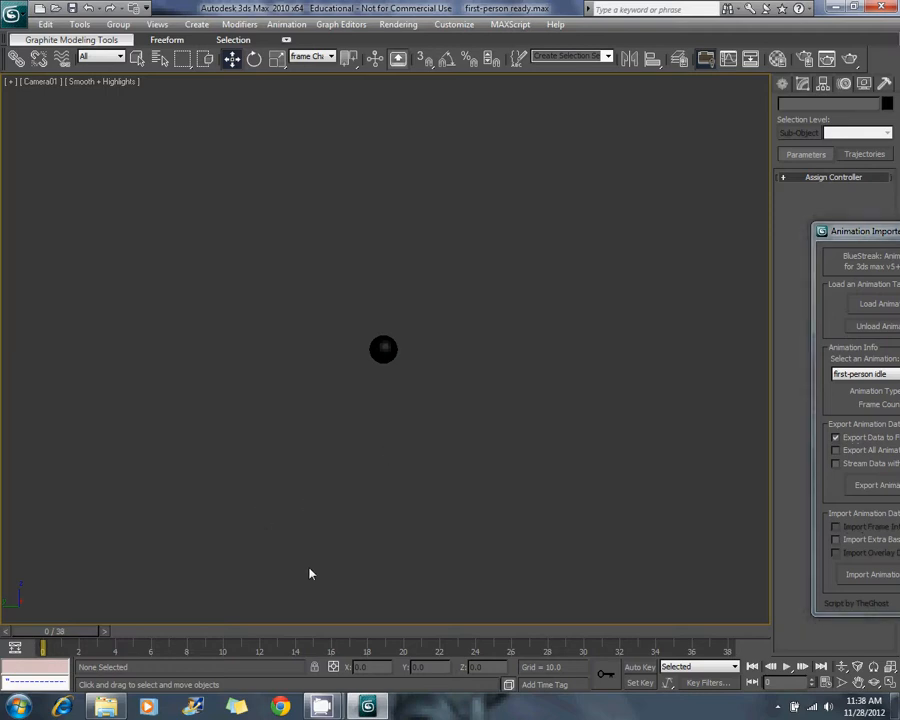
- Select all objects, keep only the held-weapon pose keyed at frames 0 and 38, and check it at frame 12 in the Perspective view
key("ctrl+a")
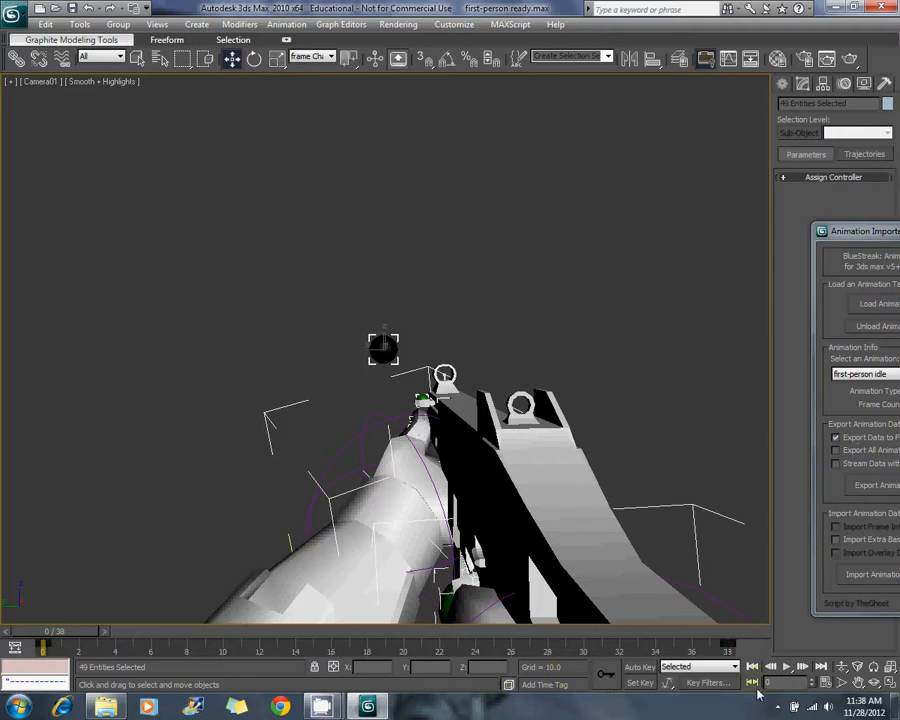
left_click(883, 683)
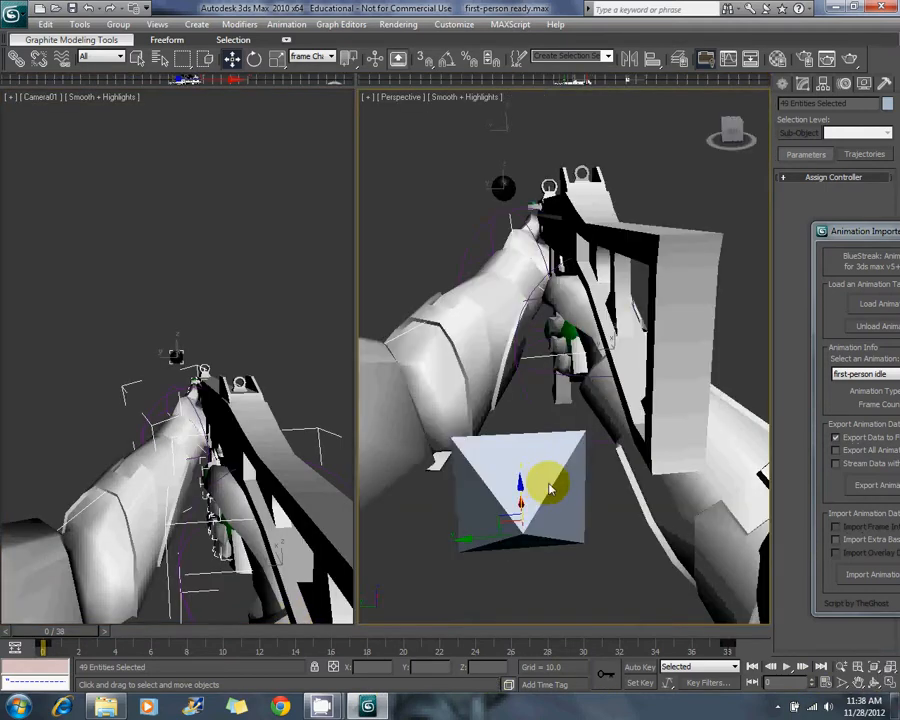
left_click_drag(45, 631, 268, 625)
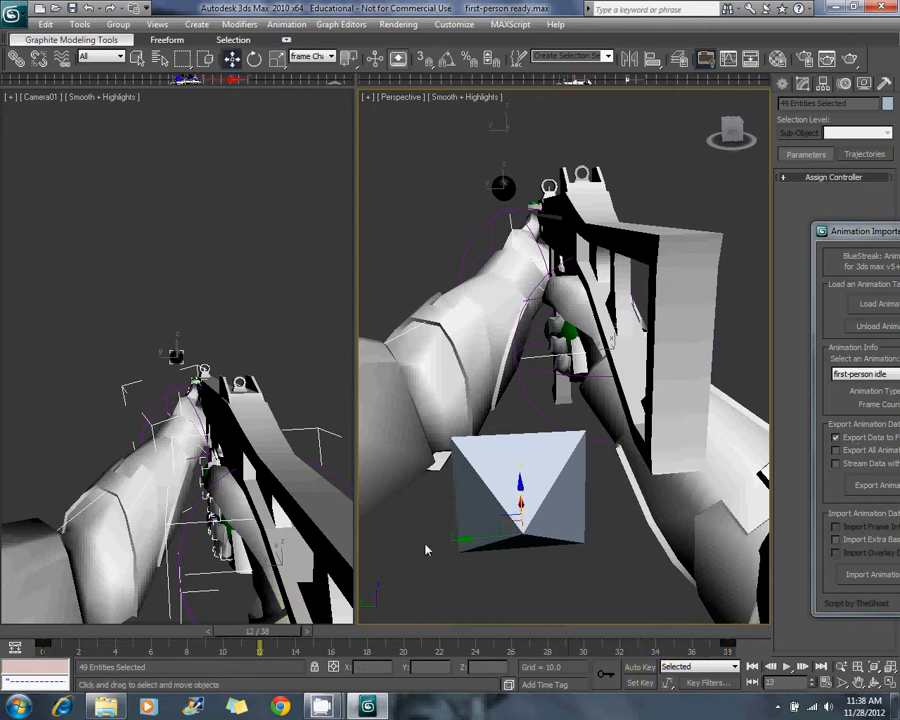
middle_click_drag(606, 284, 611, 358, "alt")
middle_click_drag(556, 335, 732, 576, "alt")
middle_click_drag(627, 404, 673, 614, "alt")
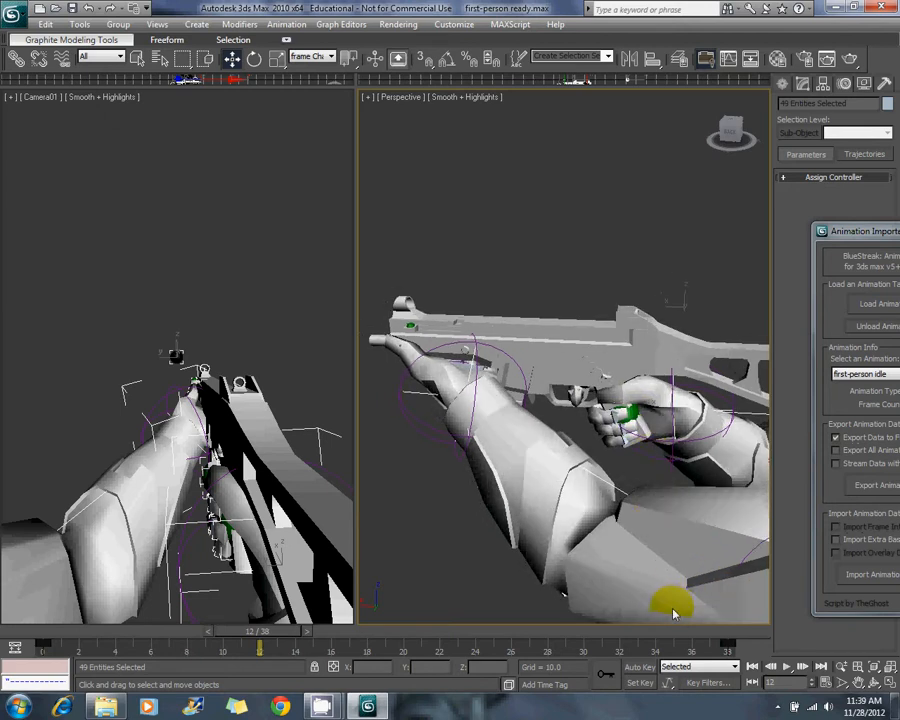
- Set the animation's end time to 40 and move the final keys of all objects from frame 38 to frame 40
left_click(825, 684)
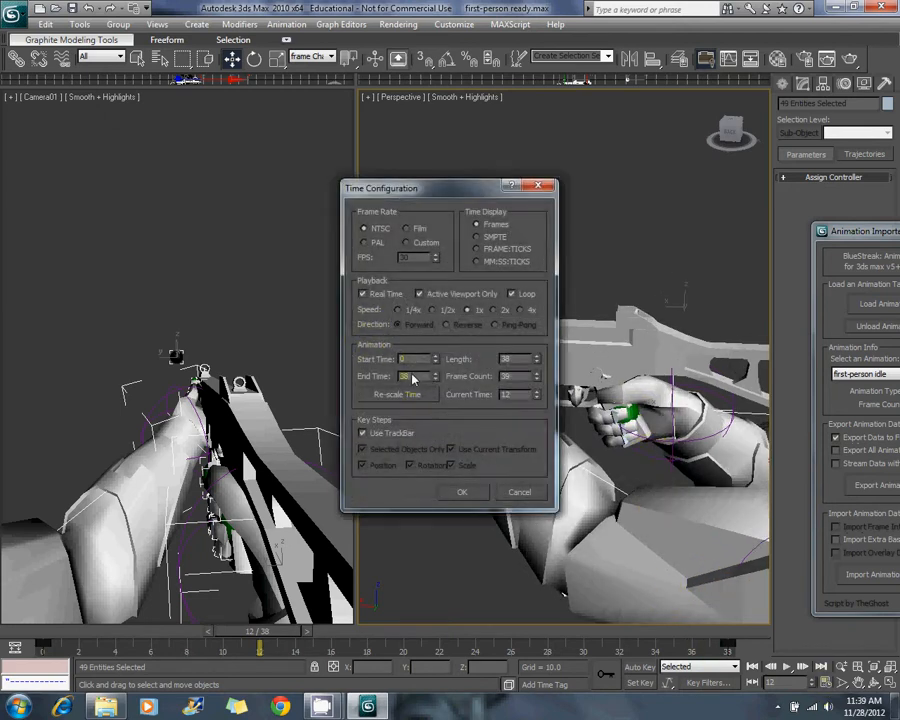
type("40")
key("Return")
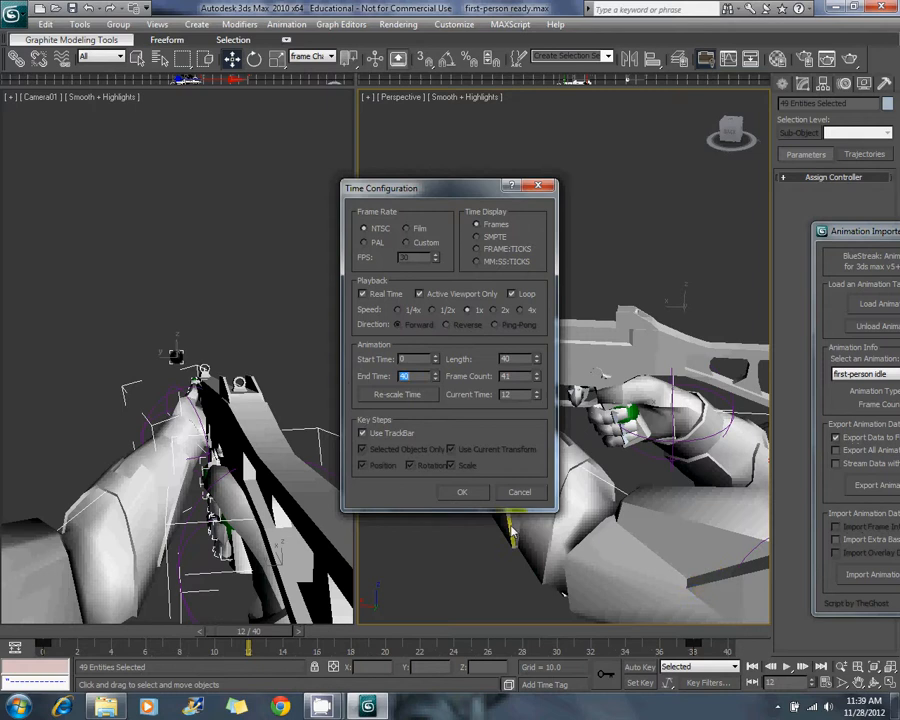
left_click(464, 494)
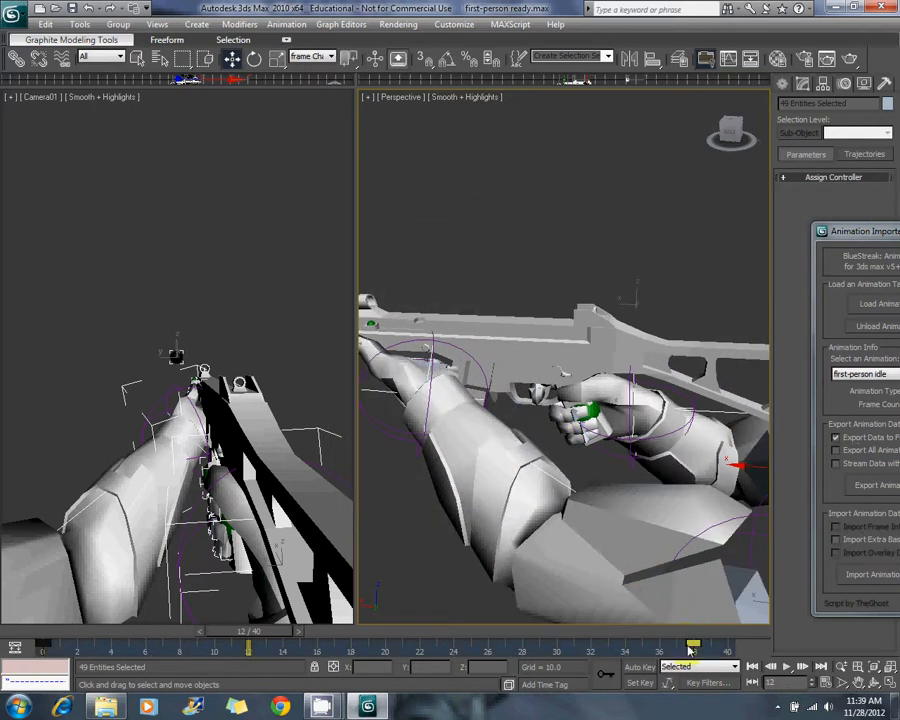
left_click_drag(690, 651, 727, 648)
- Clear the selection and go to frame 18
left_click(512, 243)
middle_click_drag(470, 382, 499, 369)
left_click_drag(276, 630, 363, 641)
middle_click_drag(518, 418, 518, 402, "alt")
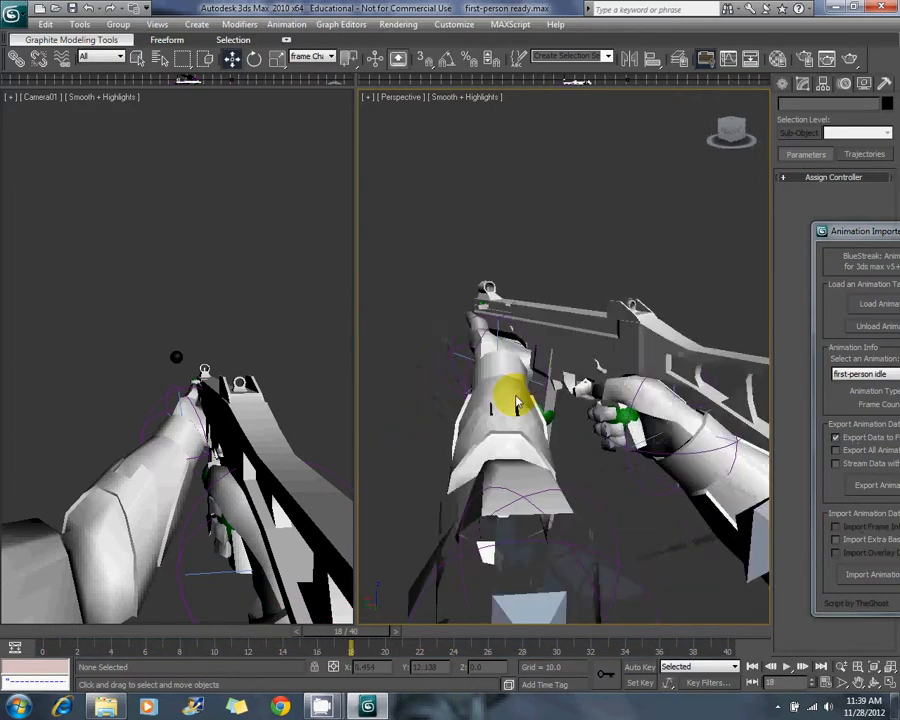
- Try to raise the right wrist controller and the two arm controllers behind the weapon slightly at frame 18 without Auto Key
left_click(649, 491)
middle_click_drag(625, 405, 583, 414, "alt")
scroll(583, 414, "up", 1)
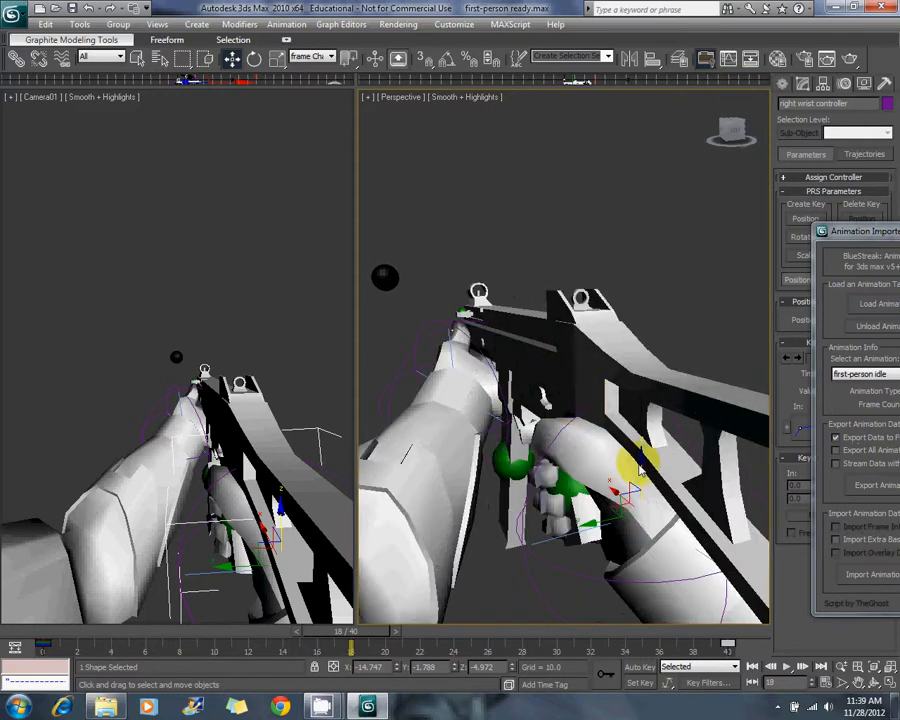
left_click_drag(639, 467, 649, 459)
middle_click_drag(649, 459, 564, 429, "alt")
scroll(697, 424, "down", 4)
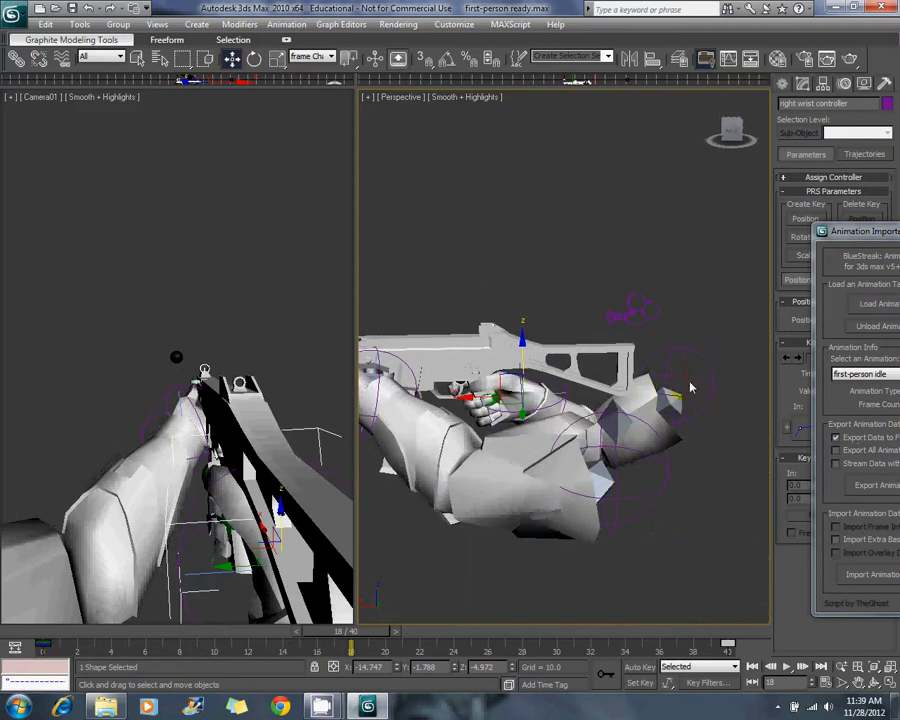
left_click(704, 369, "ctrl")
left_click(604, 458, "ctrl")
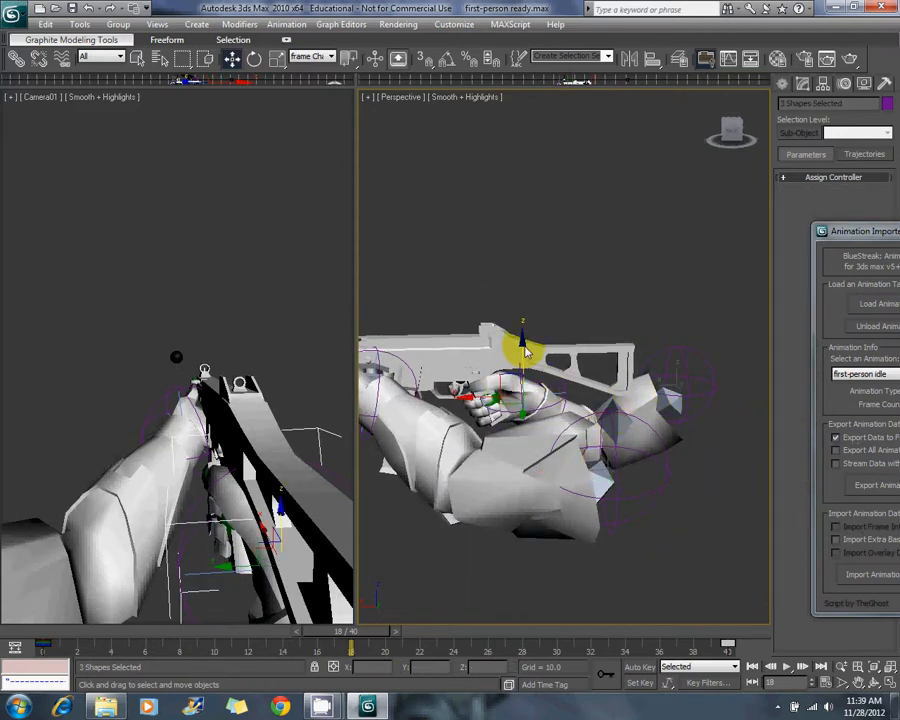
left_click_drag(524, 346, 524, 342)
left_click(527, 366)
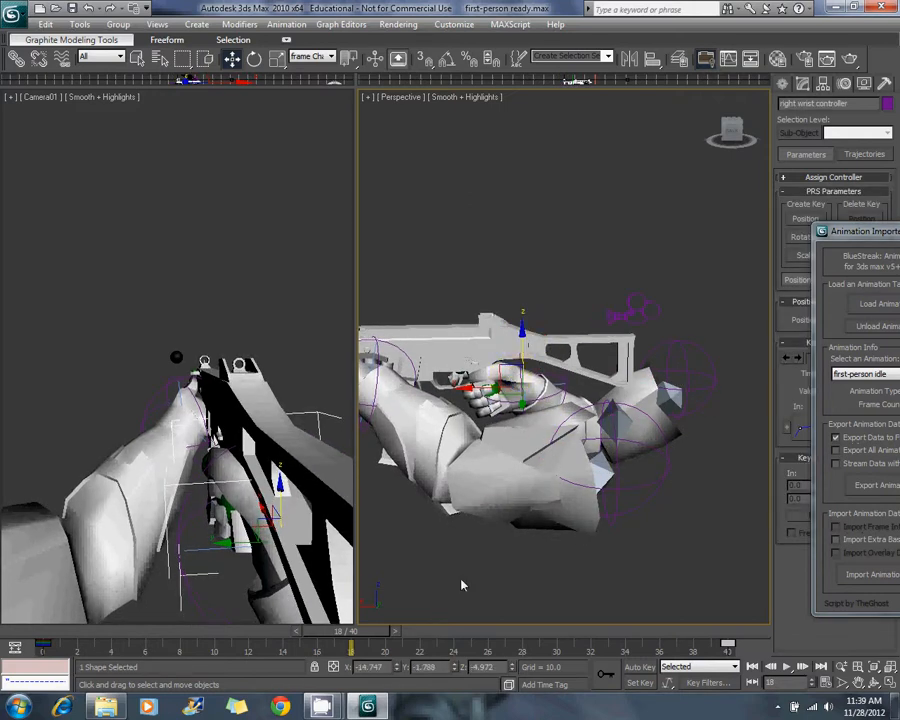
- Undo the controller moves and selections made at frame 18
key("ctrl+z")
key("ctrl+z")
key("ctrl+z")
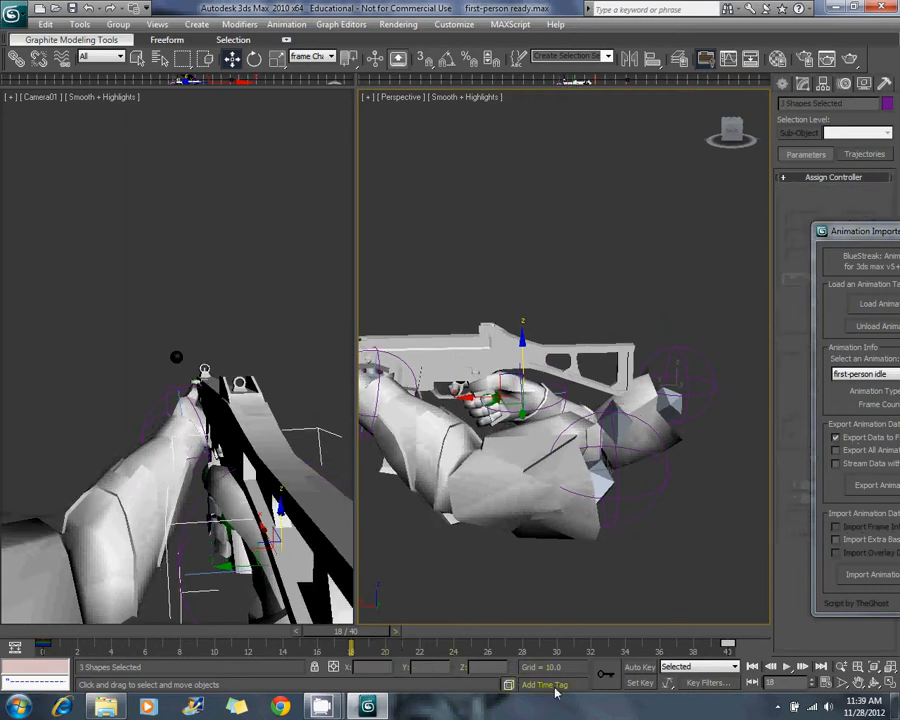
key("ctrl+z")
key("ctrl+z")
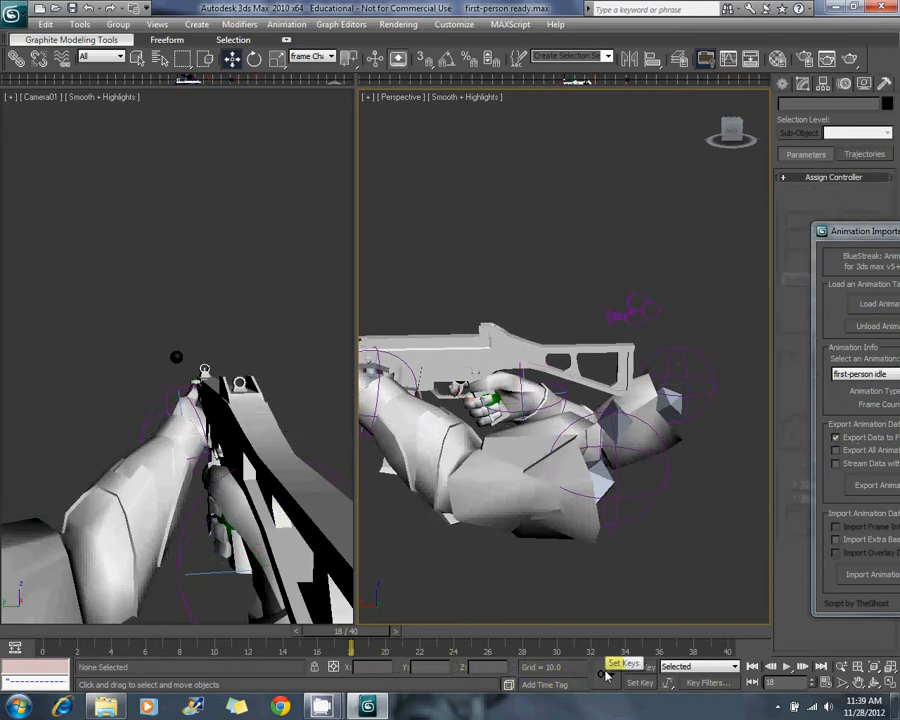
- Enable Auto Key and raise the right wrist controller and the arm controllers slightly at frame 18, lifting the right wrist a little more
left_click(641, 669)
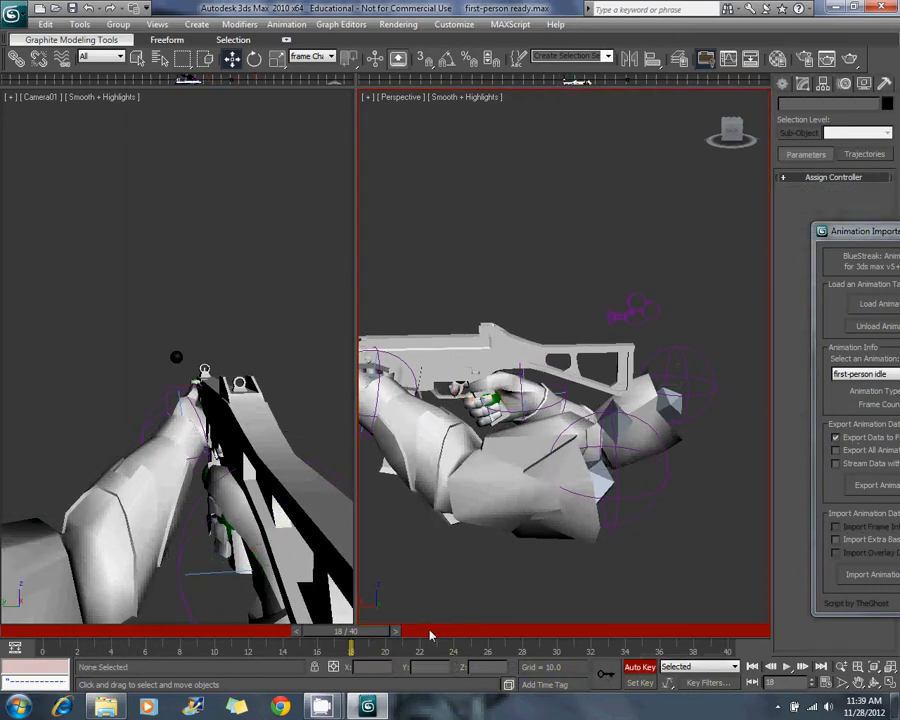
left_click(666, 467)
left_click(709, 367, "ctrl")
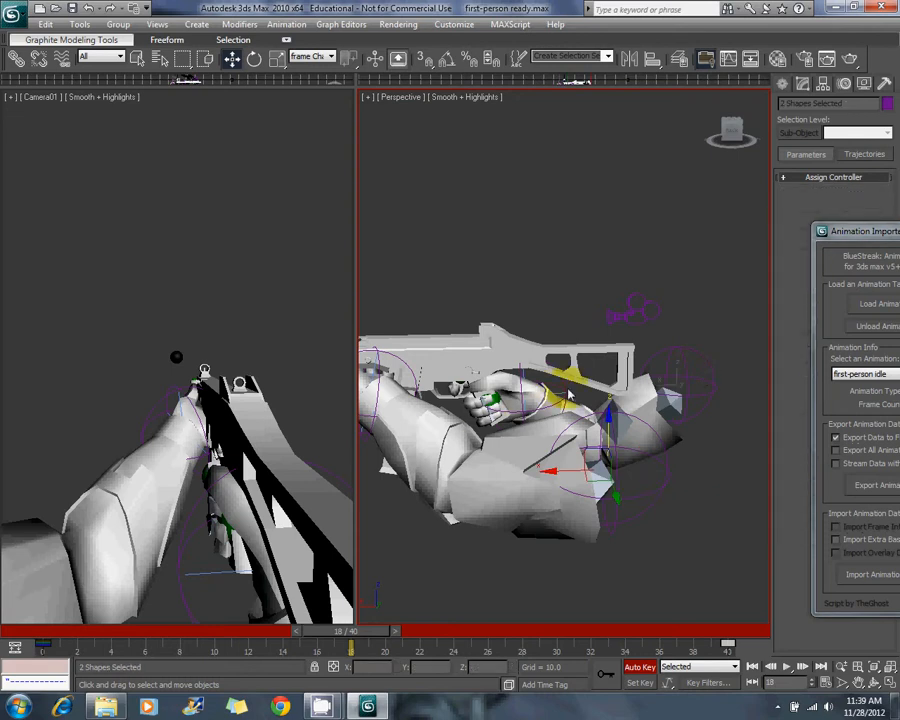
left_click_drag(610, 430, 615, 424)
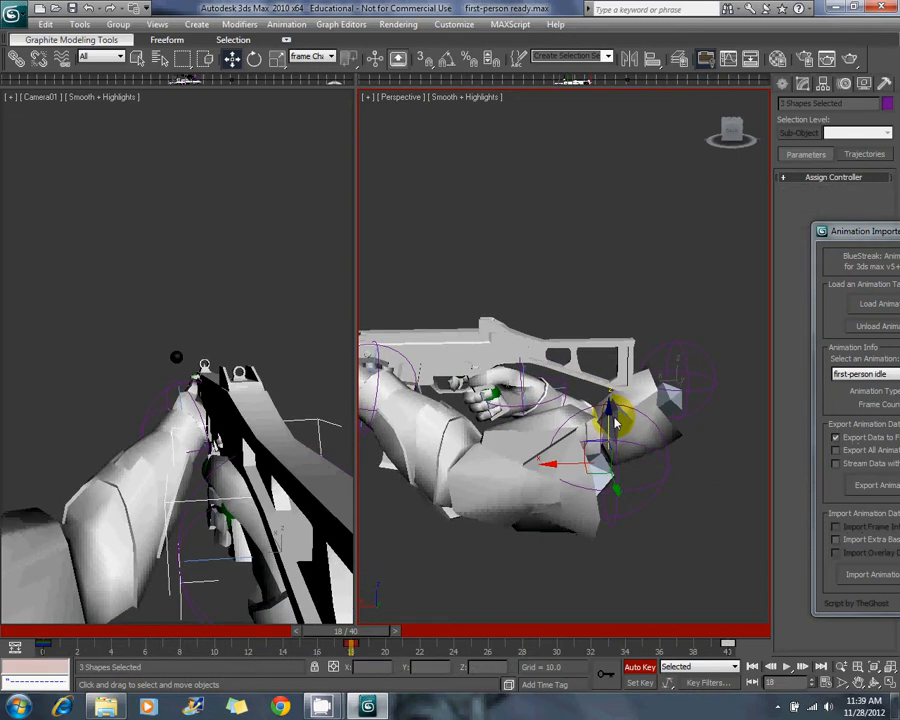
left_click(594, 468)
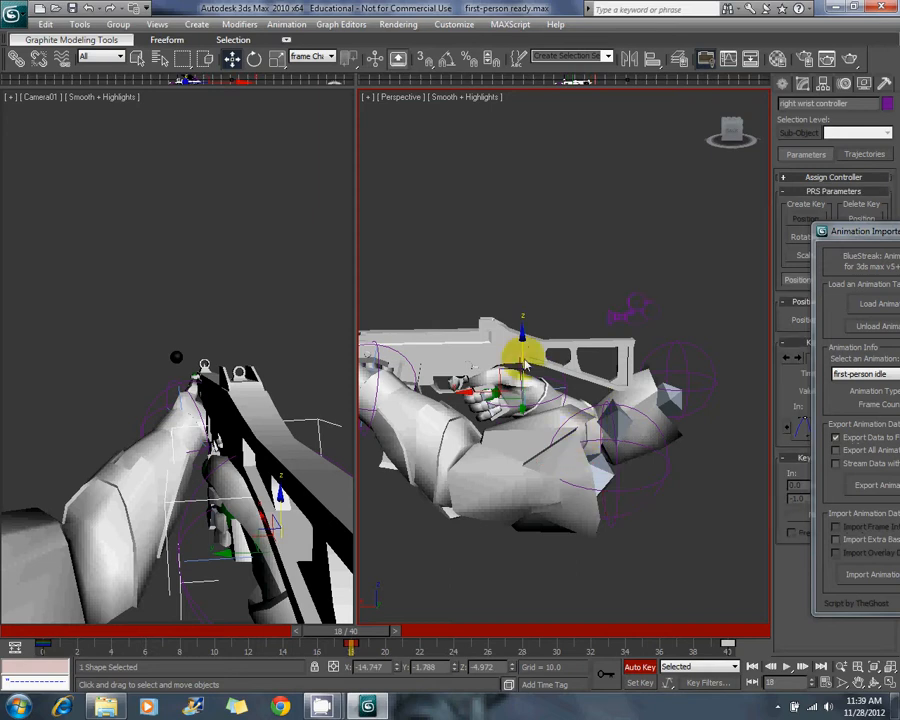
mouse_move(526, 367)
left_mouse_down()
mouse_move(524, 352)
mouse_move(508, 398)
left_mouse_up()
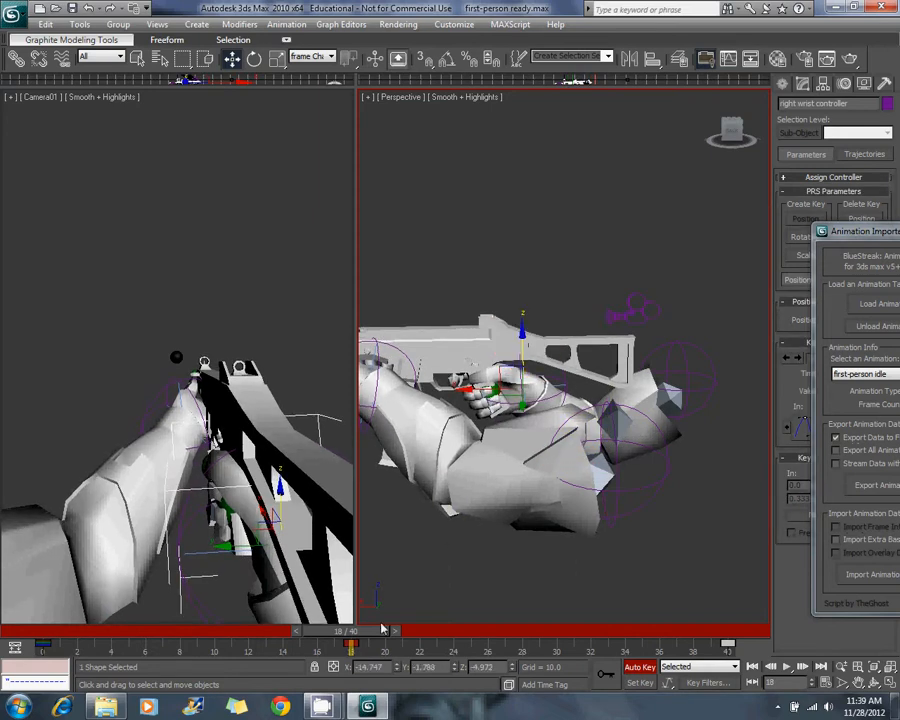
- At frame 22, rotate the right wrist controller about -1.7 degrees around its local Y axis
left_click_drag(365, 637, 441, 640)
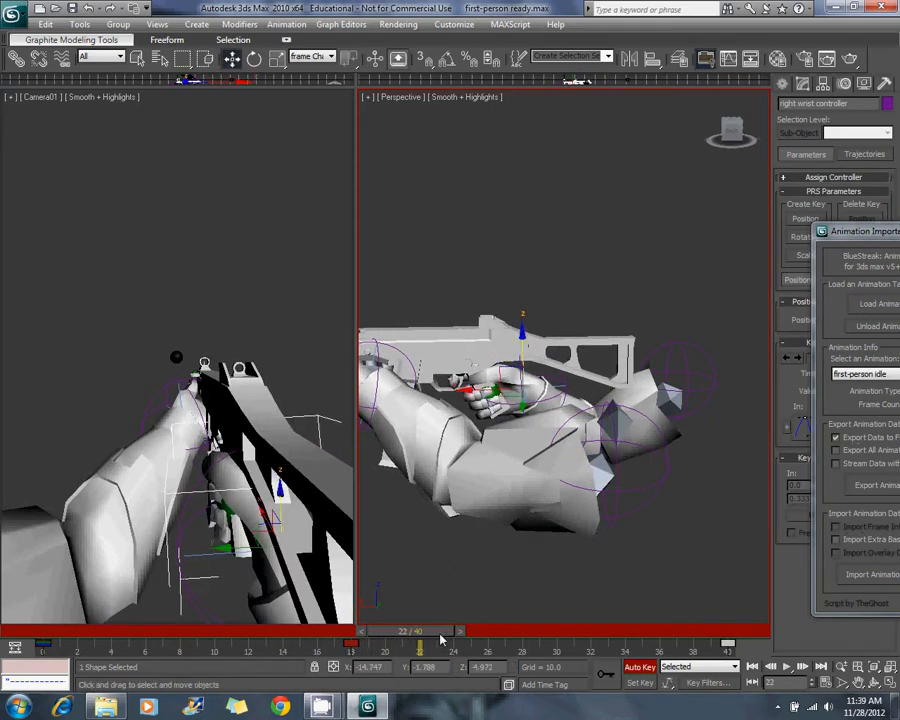
left_click(255, 58)
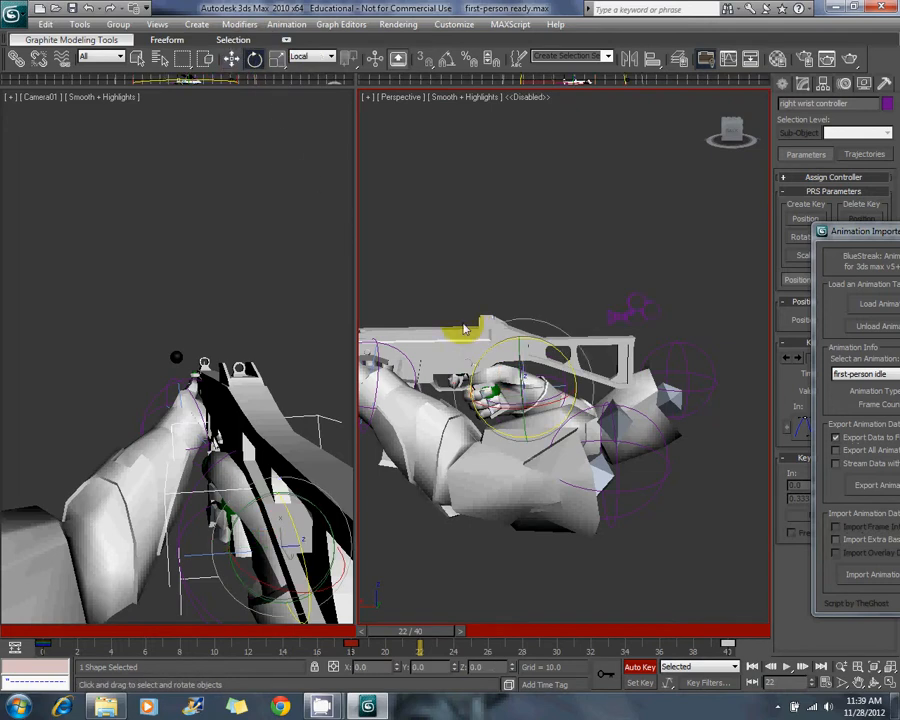
left_click_drag(543, 348, 527, 376)
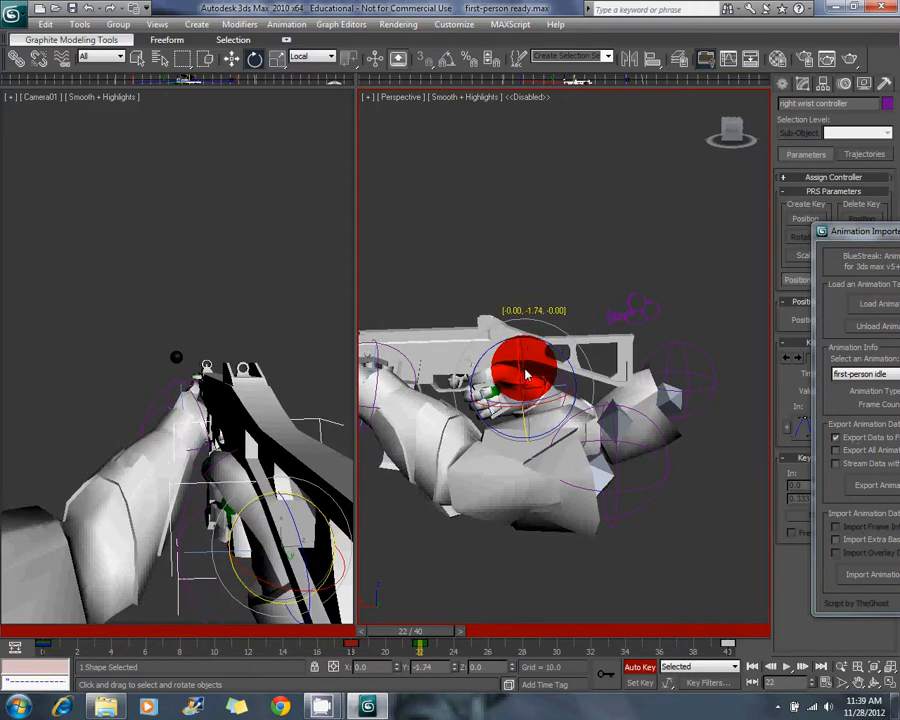
left_click(232, 60)
- At frame 30, rotate the right wrist controller slightly, including about -0.7 degrees around its local Z axis
left_click_drag(397, 631, 556, 645)
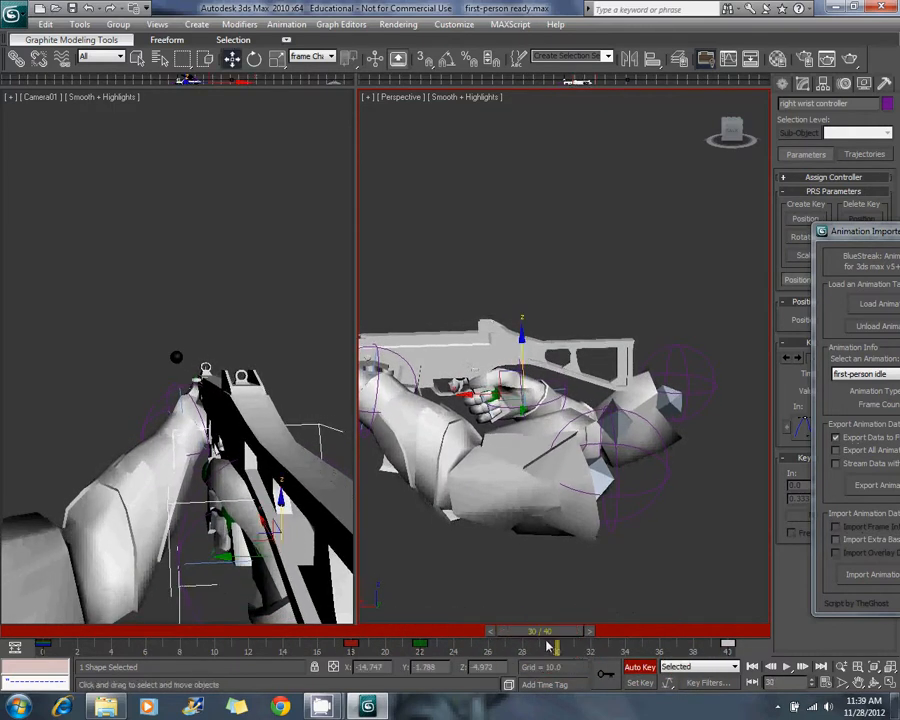
left_click(497, 365)
key("e")
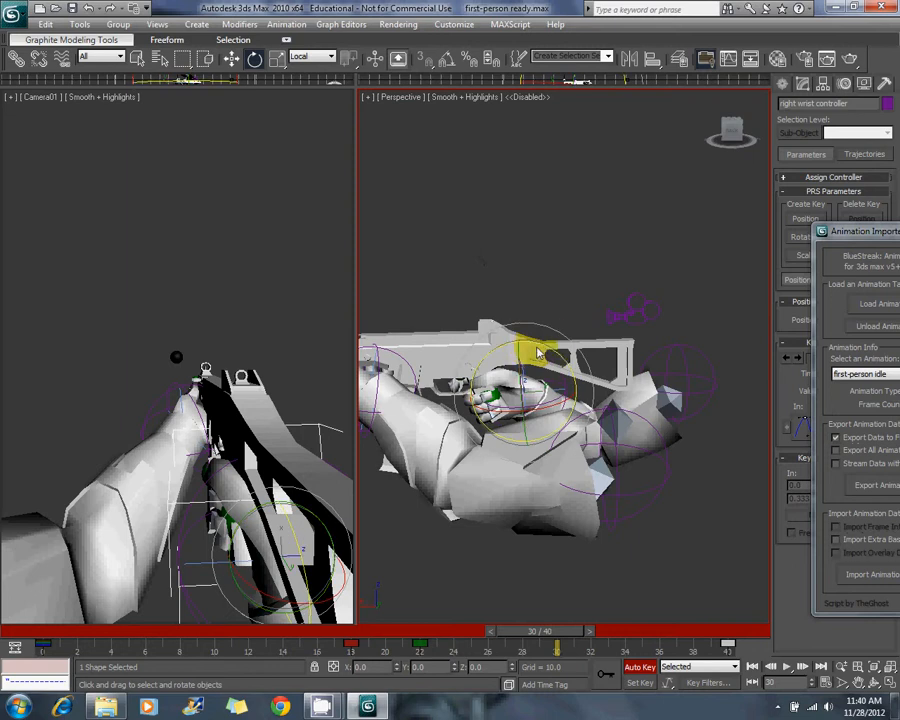
left_click_drag(537, 352, 540, 353)
mouse_move(548, 630)
left_mouse_down()
mouse_move(250, 640)
mouse_move(548, 640)
left_mouse_up()
key("e")
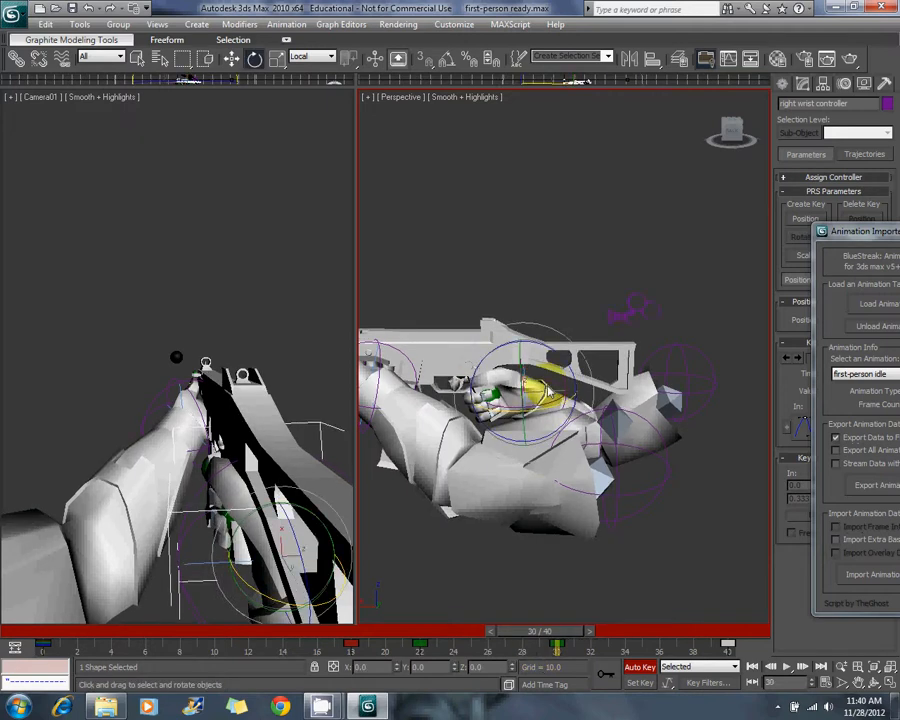
left_click_drag(565, 362, 567, 362)
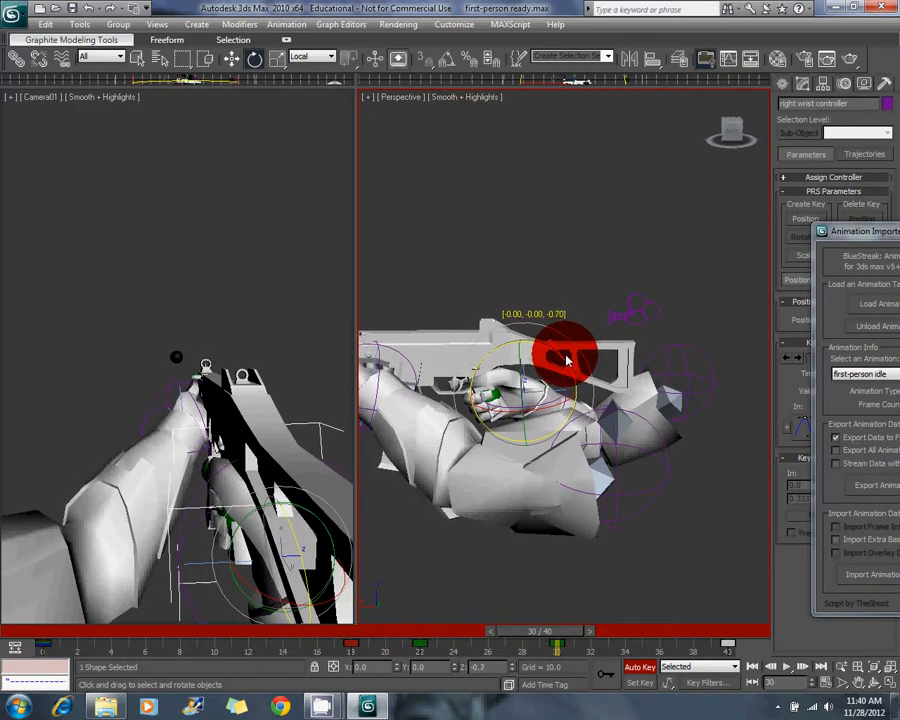
- Return to frame 0, deselect everything and play the idle animation in the maximized Camera01 view
left_click_drag(550, 637, 45, 640)
left_click(73, 388)
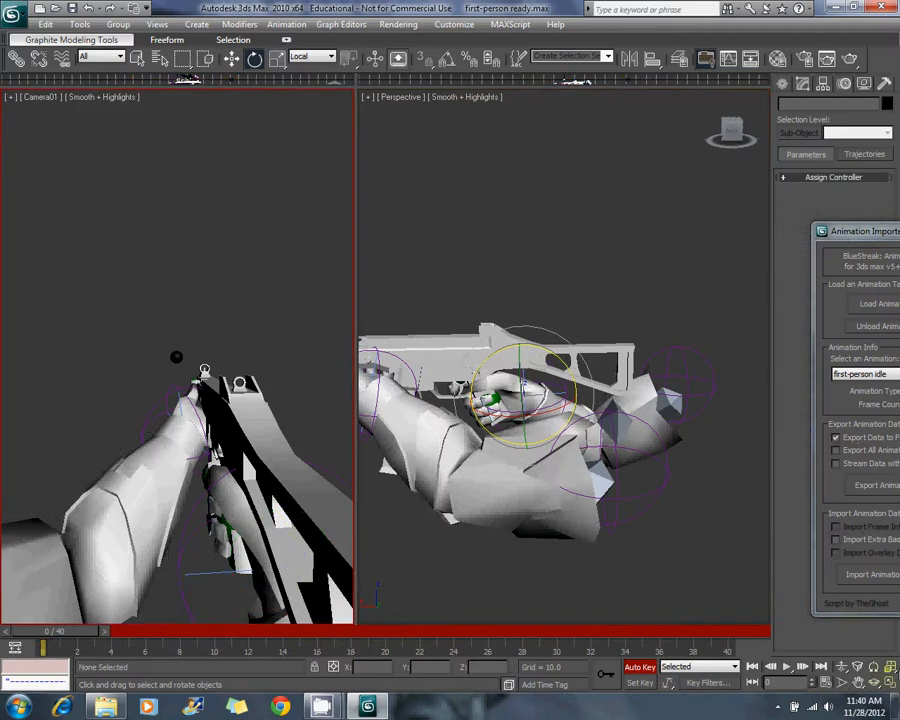
left_click(889, 683)
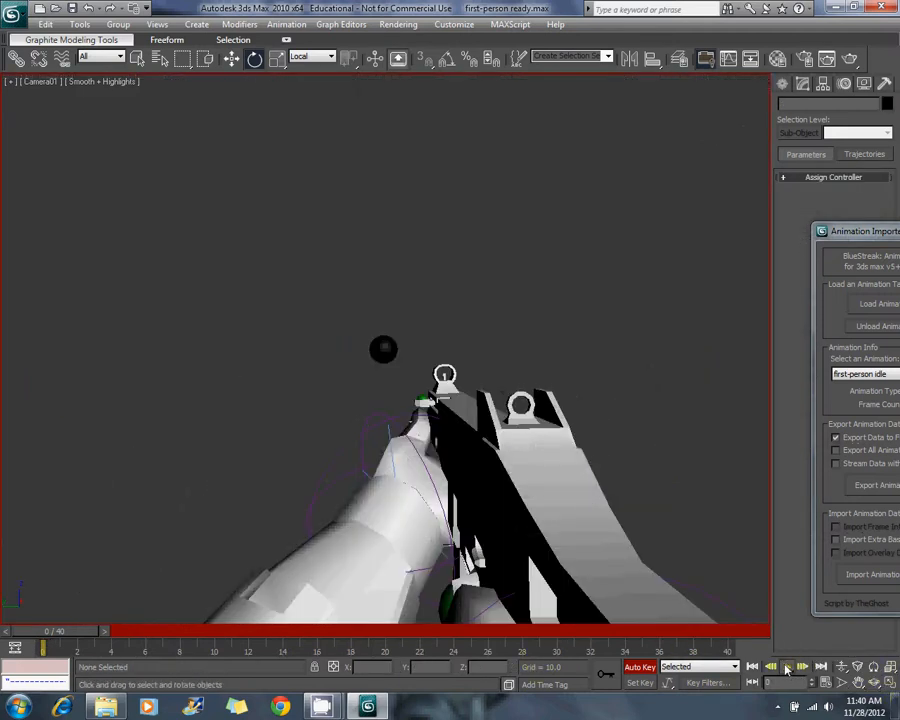
left_click(787, 667)
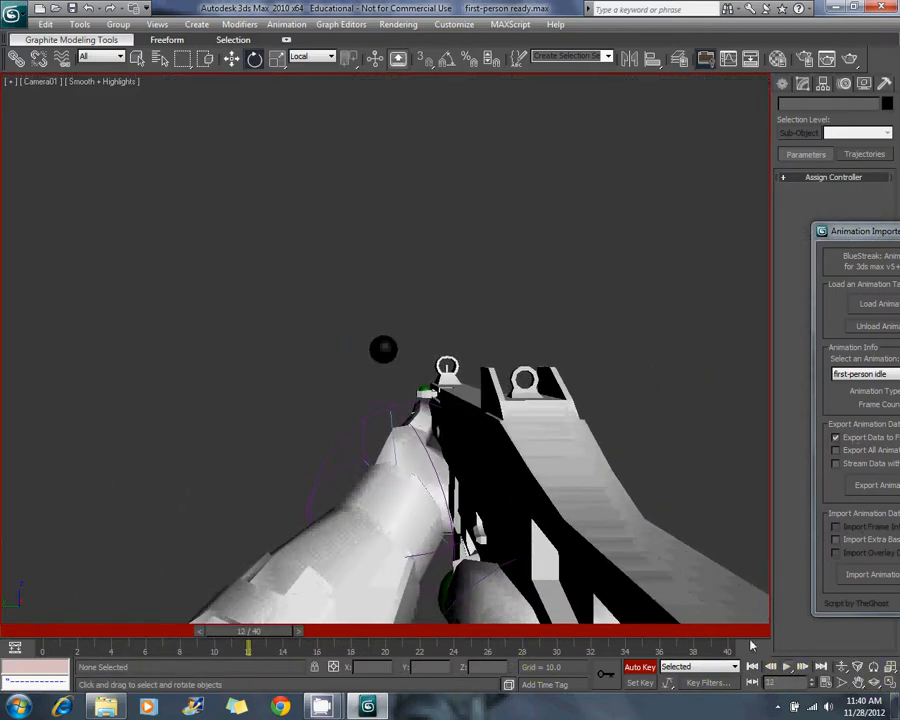
left_click_drag(844, 233, 812, 222)
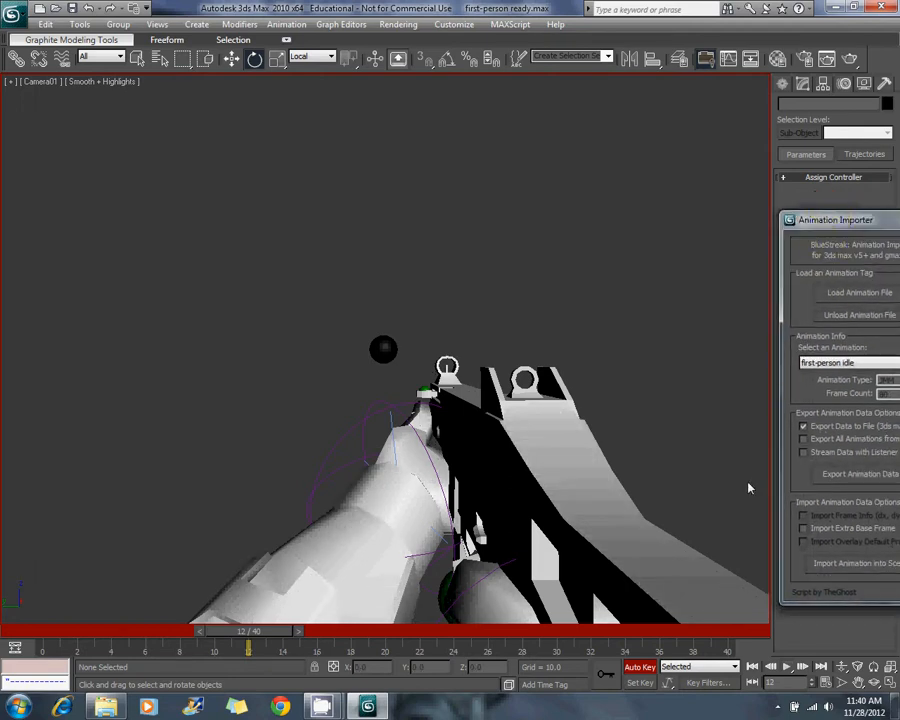
- At frame 18, lower the right wrist controller slightly in the Perspective view
left_click(892, 683)
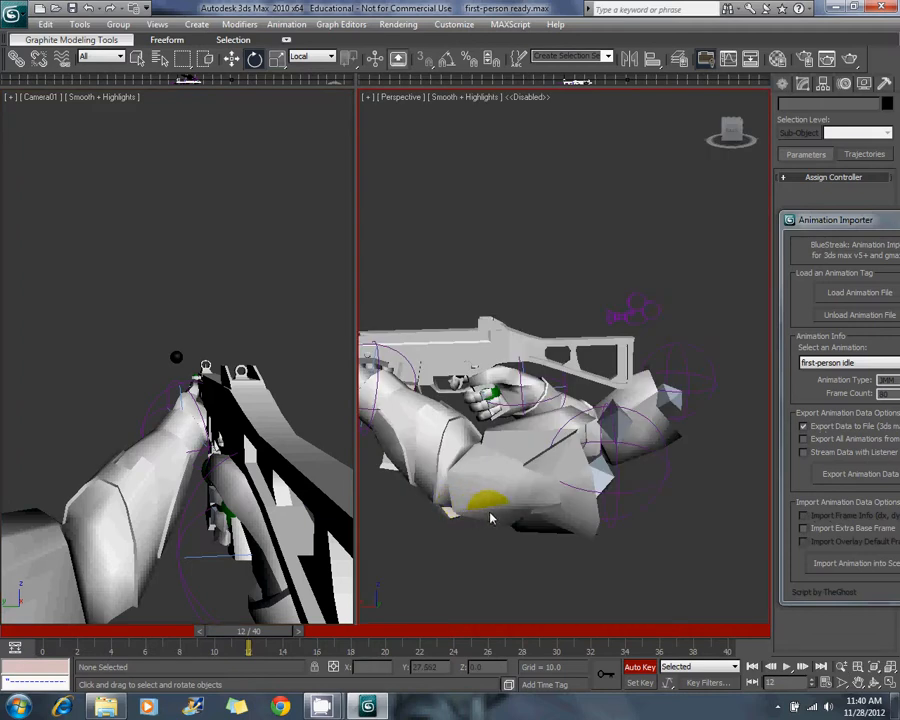
left_click(568, 390)
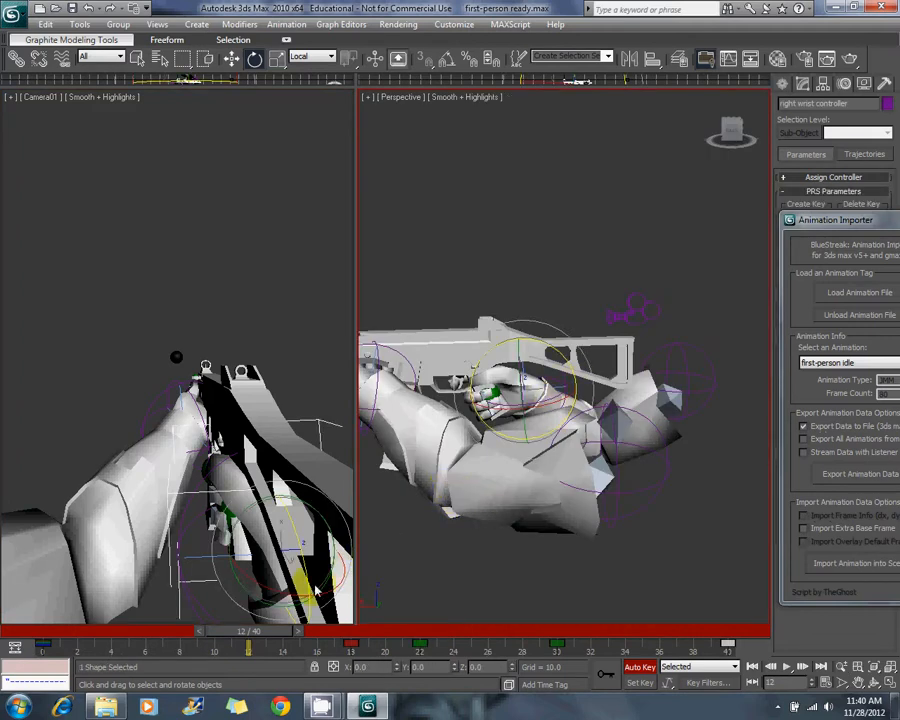
left_click_drag(275, 636, 373, 636)
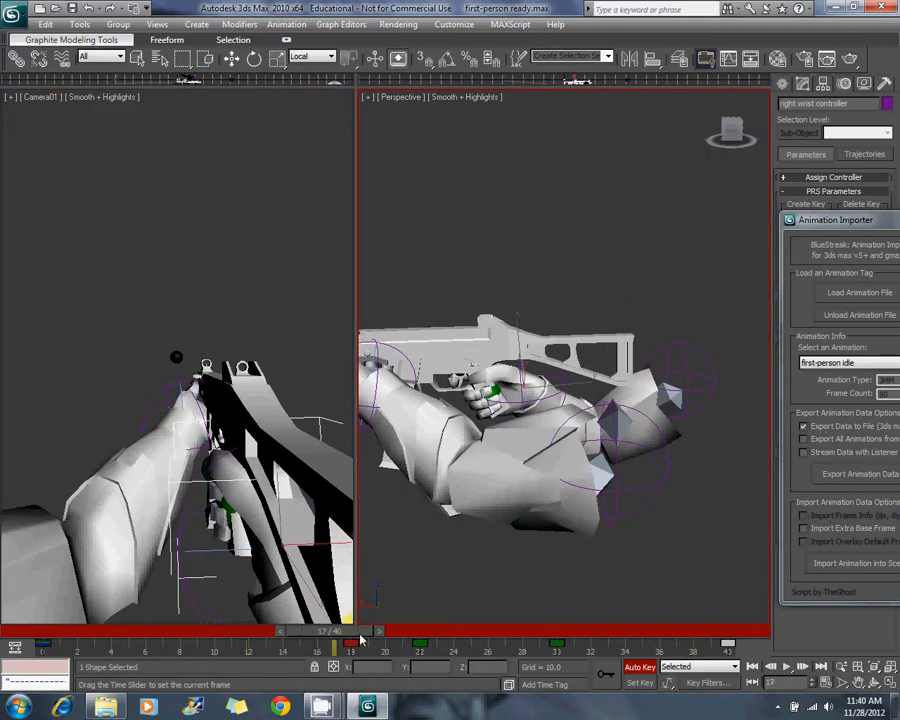
left_click(231, 58)
left_click_drag(521, 337, 522, 340)
- Return to frame 0, deselect everything and play the idle animation in the maximized Camera01 view
left_click_drag(351, 636, 25, 495)
key("w")
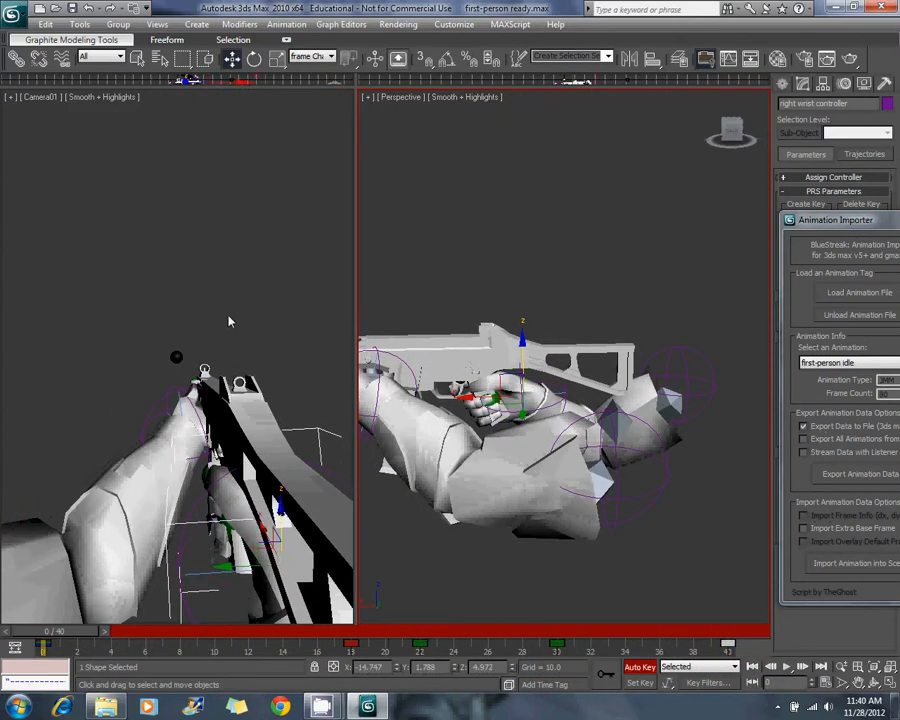
left_click(229, 321)
key("alt+w")
left_click(788, 667)
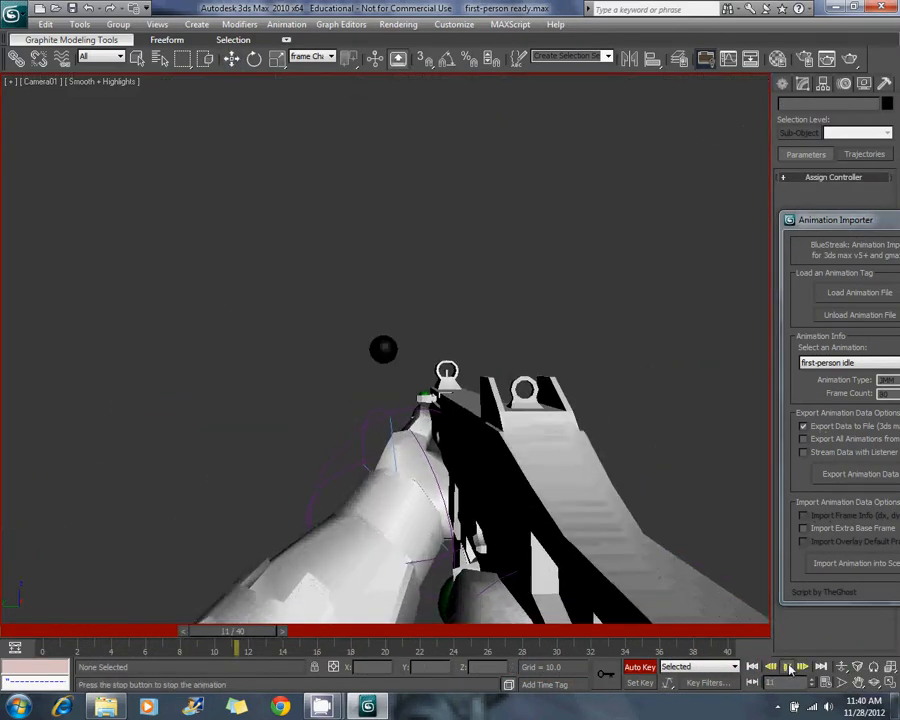
left_click(788, 667)
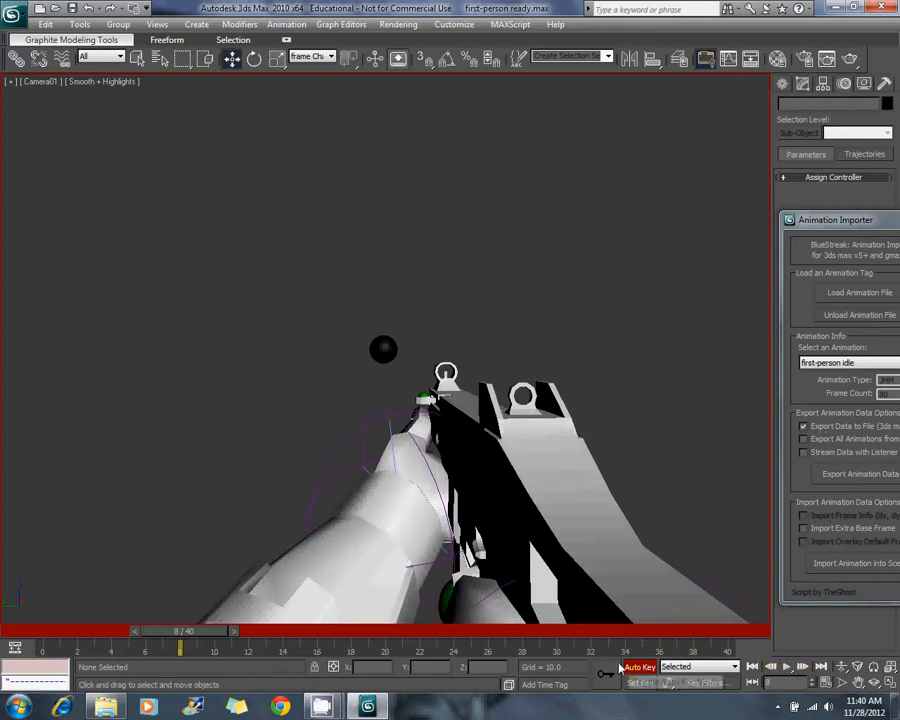
- Delete all objects' keys at frame 30, and lower the right wrist controller a little more at frame 18
key("ctrl+a")
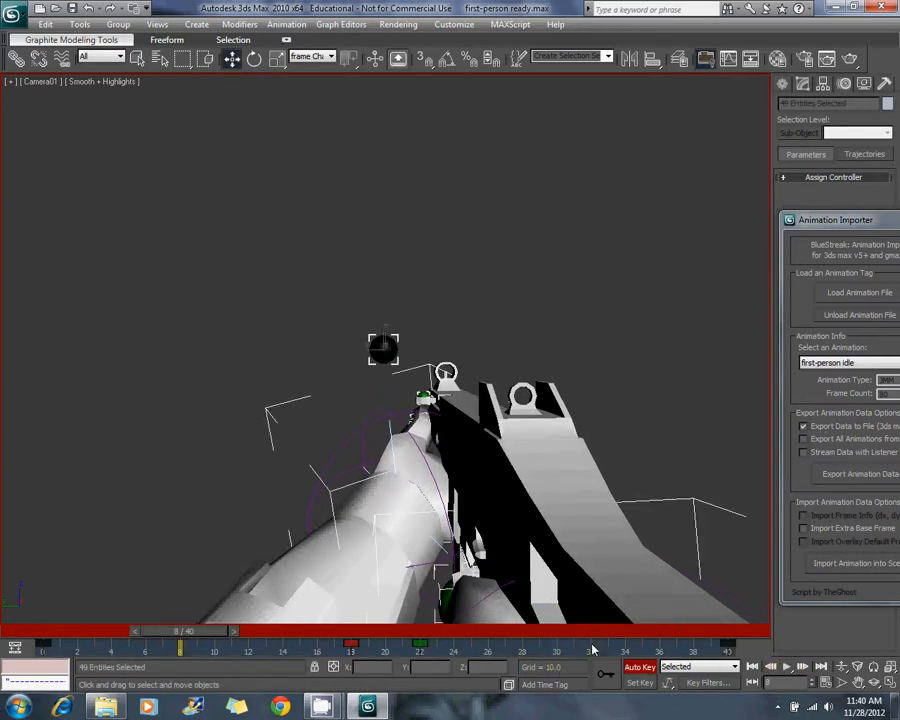
left_click_drag(211, 628, 350, 638)
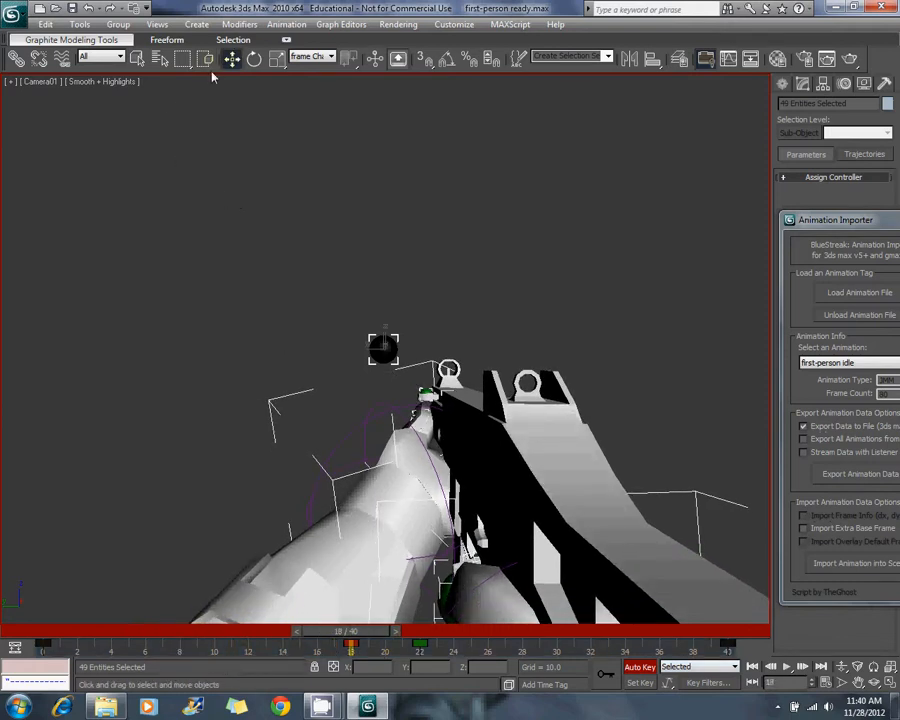
key("alt+w")
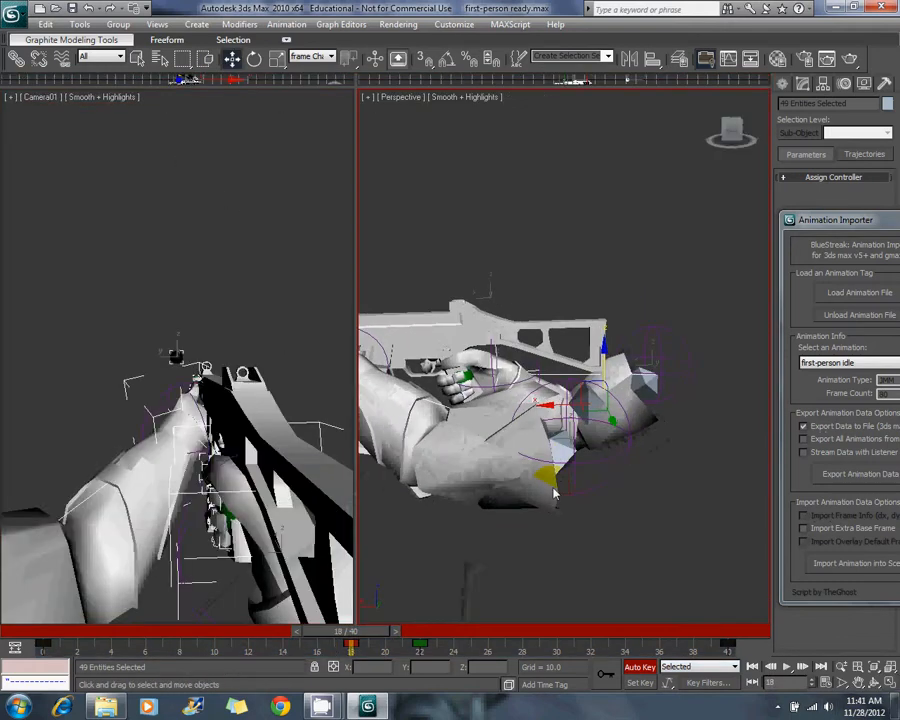
left_click(540, 367)
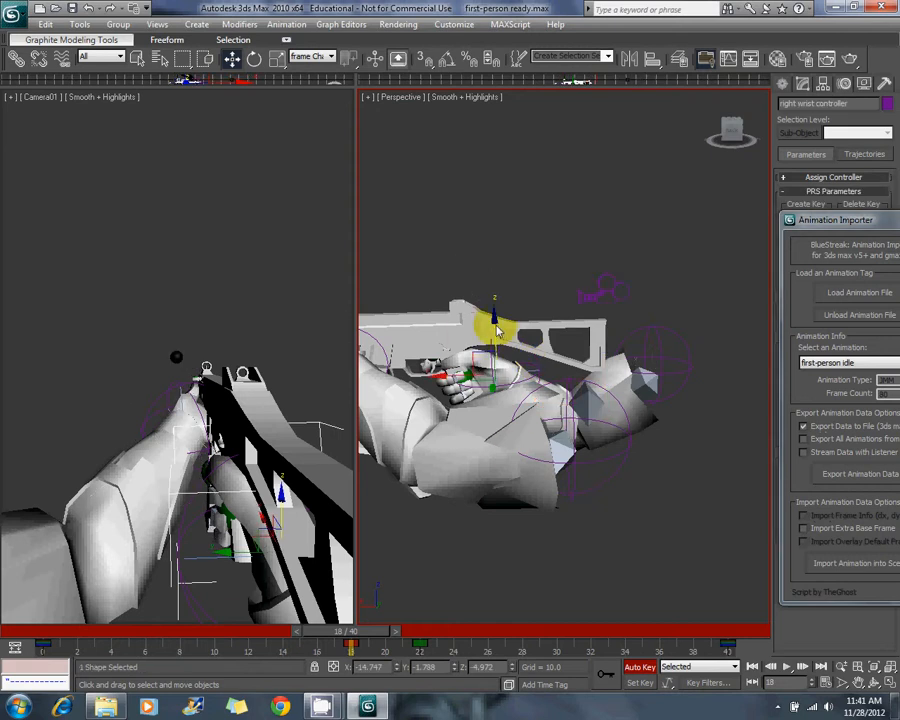
left_click_drag(495, 325, 498, 328)
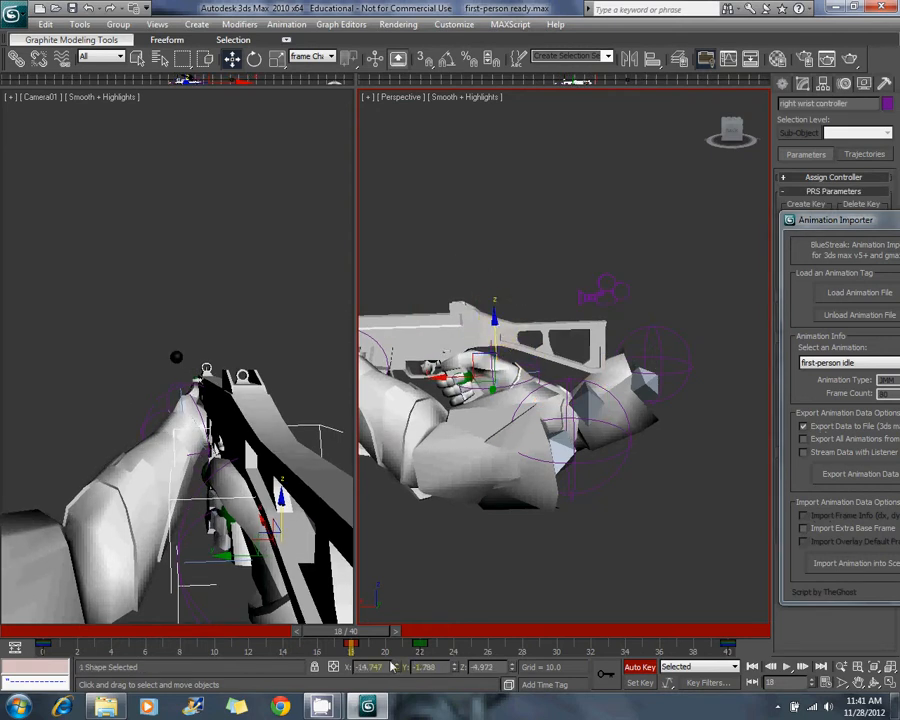
- Clear the selection, go back to frame 0 and preview the adjusted idle animation in the full-size Camera01 view
left_click_drag(385, 631, 2, 612)
left_click(110, 388)
left_click(869, 683)
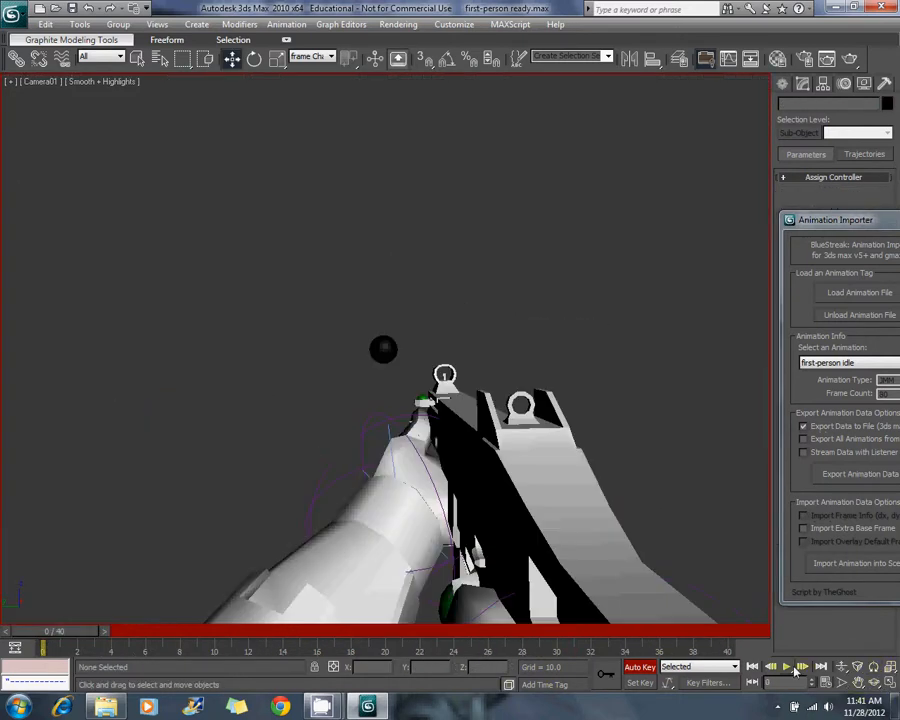
left_click(787, 666)
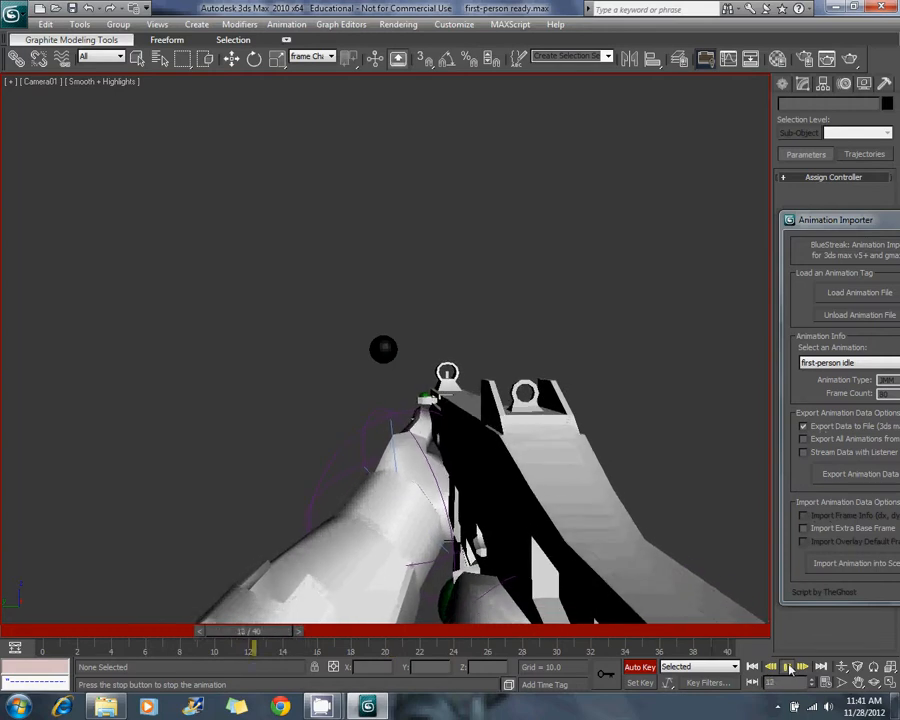
left_click(789, 667)
- At frame 22, rotate the right wrist controller slightly around its local Y axis
left_click(889, 683)
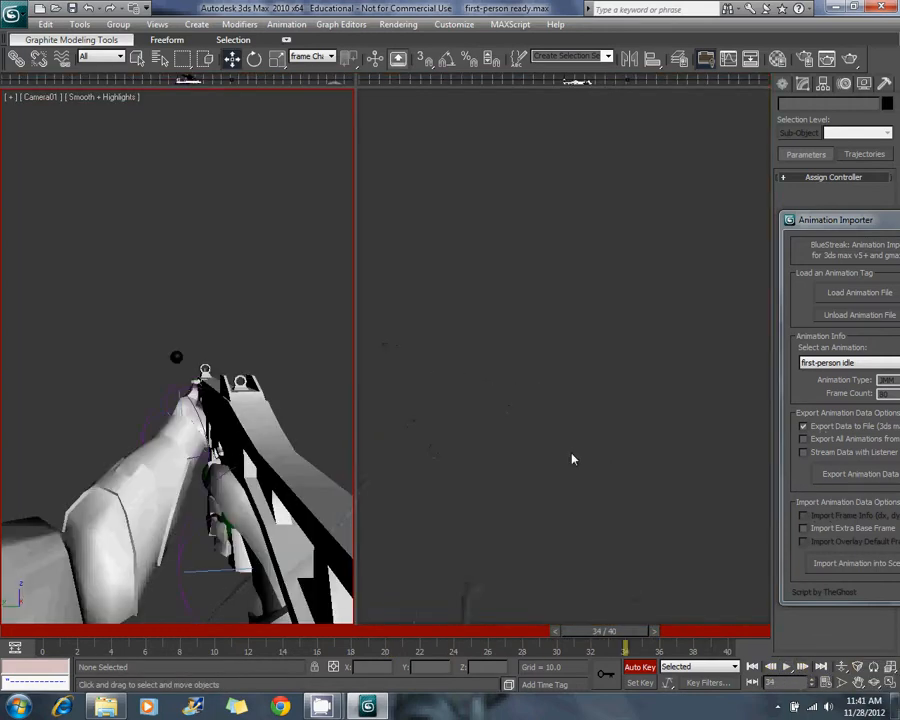
left_click(573, 458)
middle_click_drag(603, 432, 565, 466, "alt")
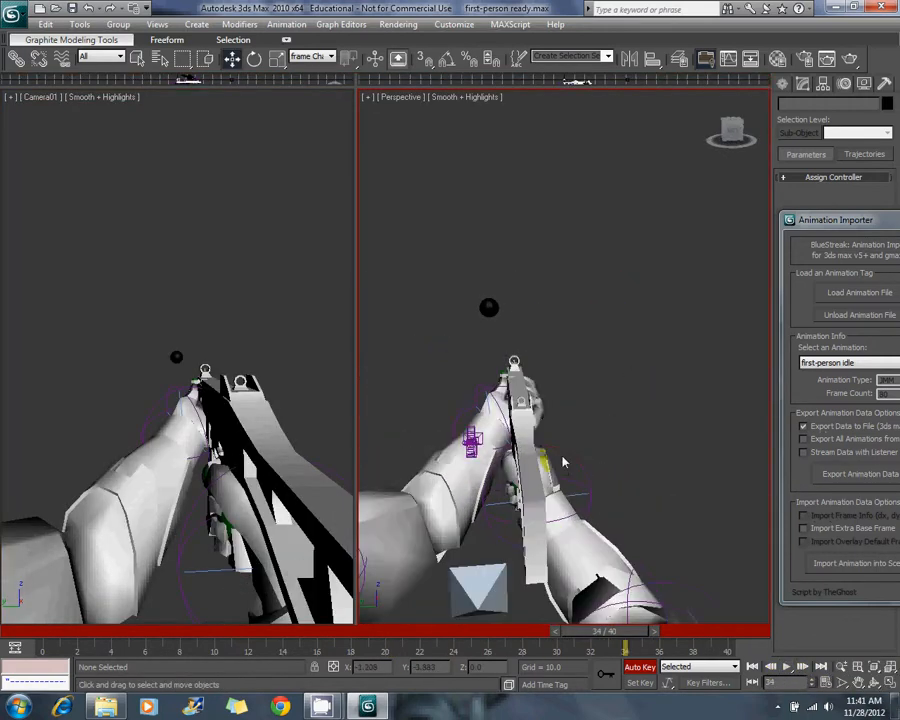
left_click(520, 537)
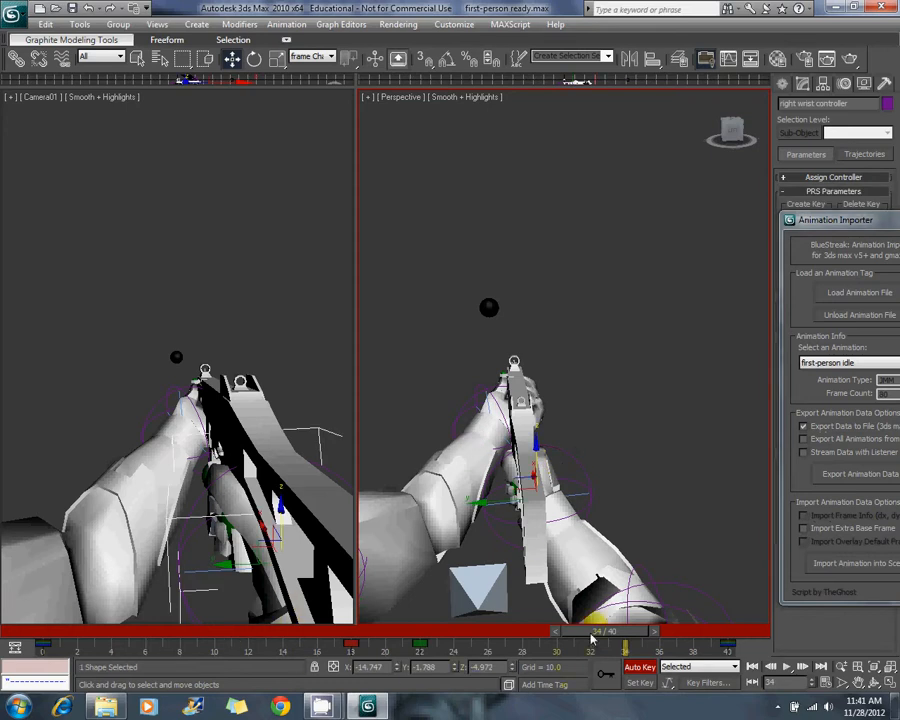
left_click_drag(590, 636, 405, 638)
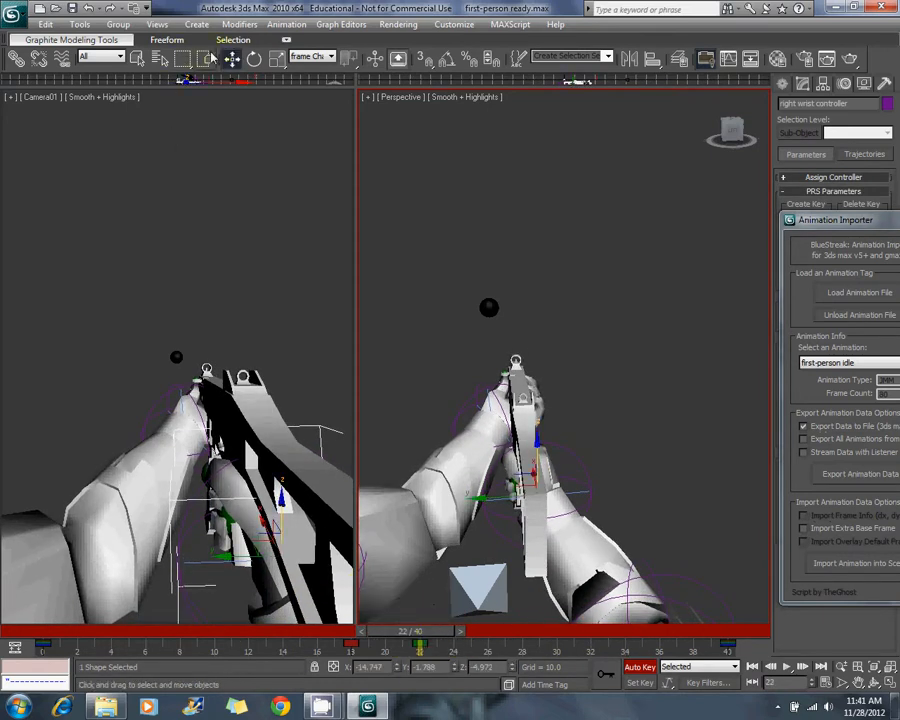
key("e")
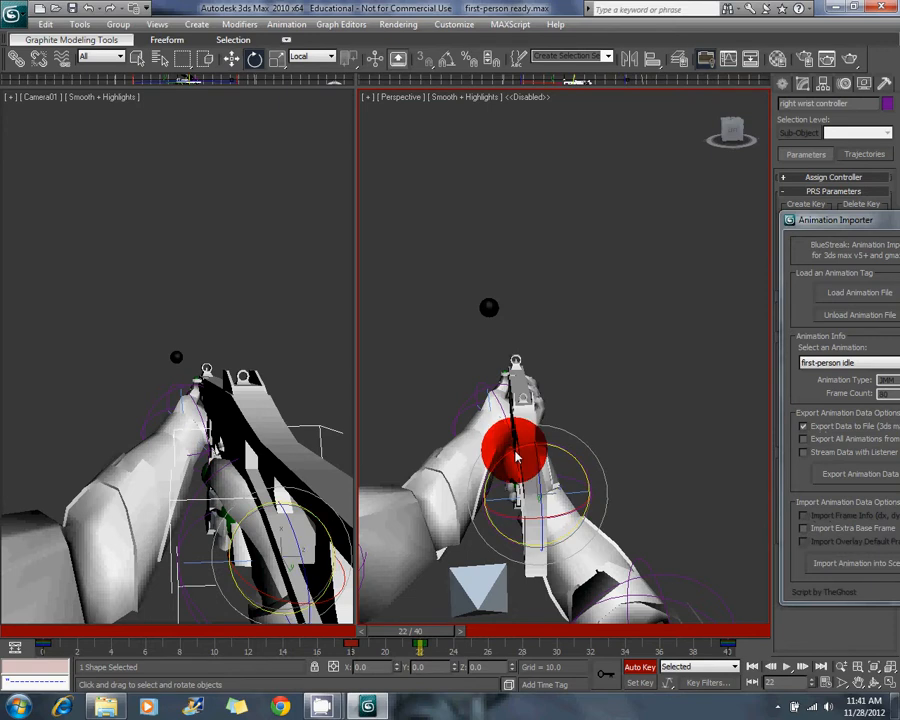
left_click_drag(516, 457, 517, 459)
mouse_move(427, 636)
left_mouse_down()
mouse_move(100, 634)
mouse_move(378, 636)
mouse_move(458, 660)
mouse_move(433, 632)
left_mouse_up()
left_click_drag(533, 521, 473, 585)
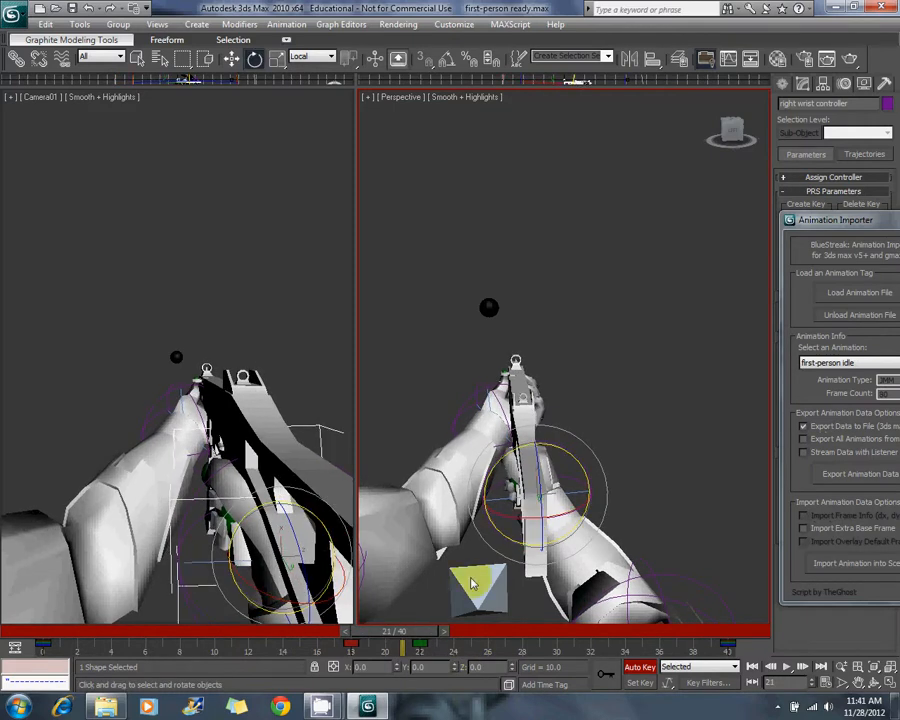
left_click_drag(395, 634, 418, 635)
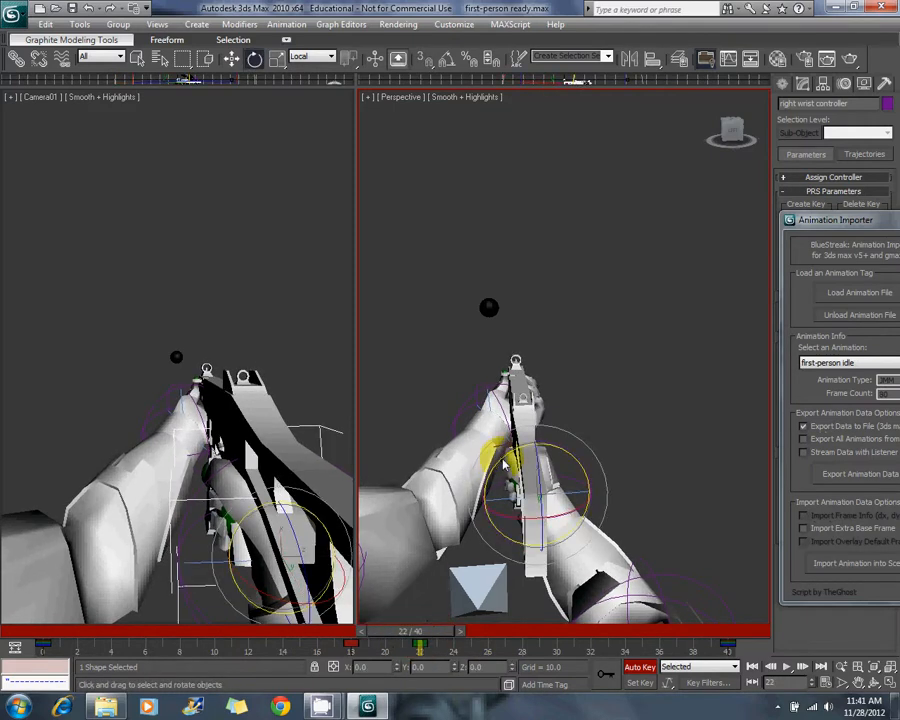
left_click_drag(505, 464, 503, 464)
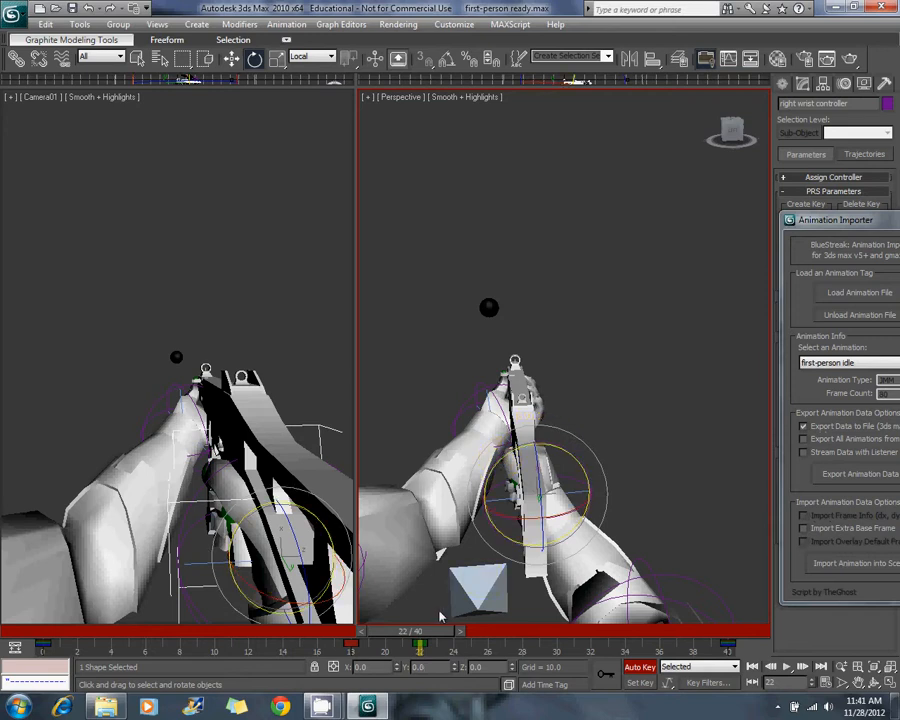
- At frame 22, rotate the right wrist controller slightly around its local Z axis
mouse_move(411, 631)
left_mouse_down()
mouse_move(10, 633)
mouse_move(373, 655)
mouse_move(749, 639)
mouse_move(416, 614)
left_mouse_up()
key("e")
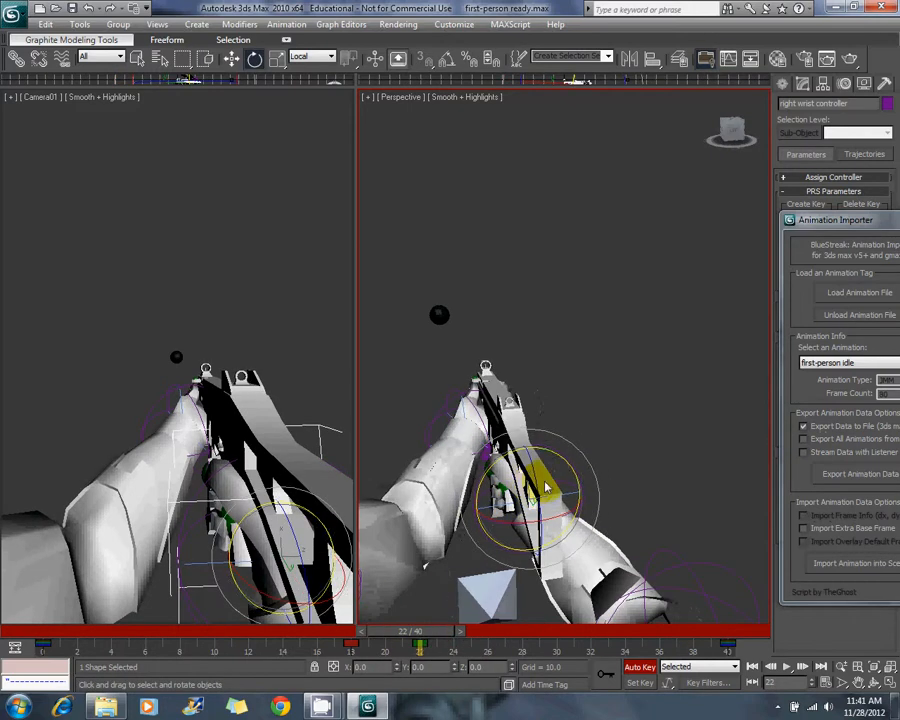
left_click_drag(538, 487, 540, 489)
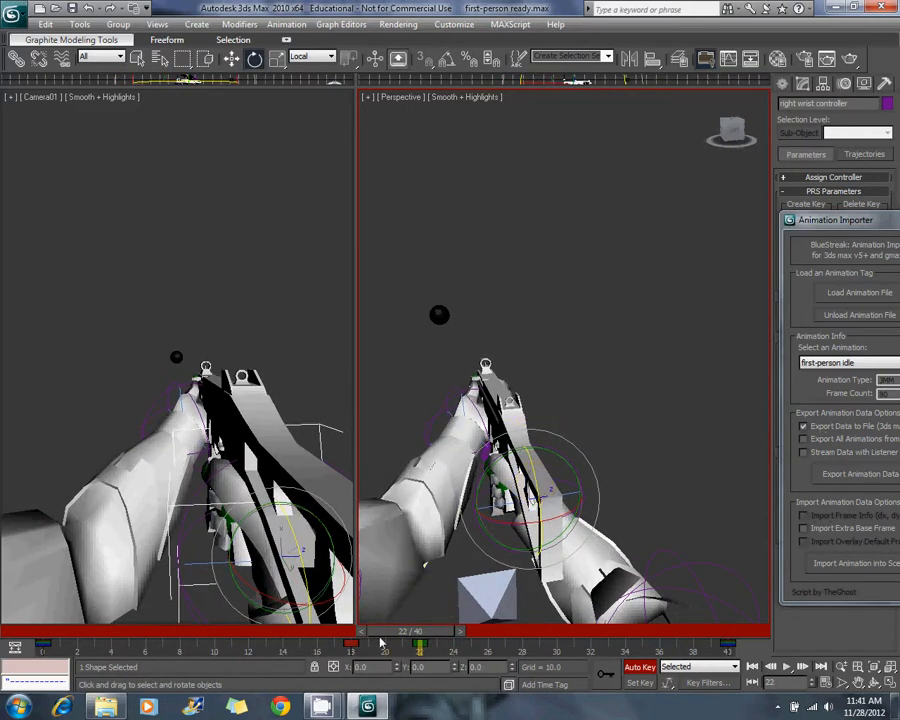
- Deselect the wrist controller and play the idle animation from frame 0 in the maximized Camera01 view
left_click_drag(380, 643, 2, 558)
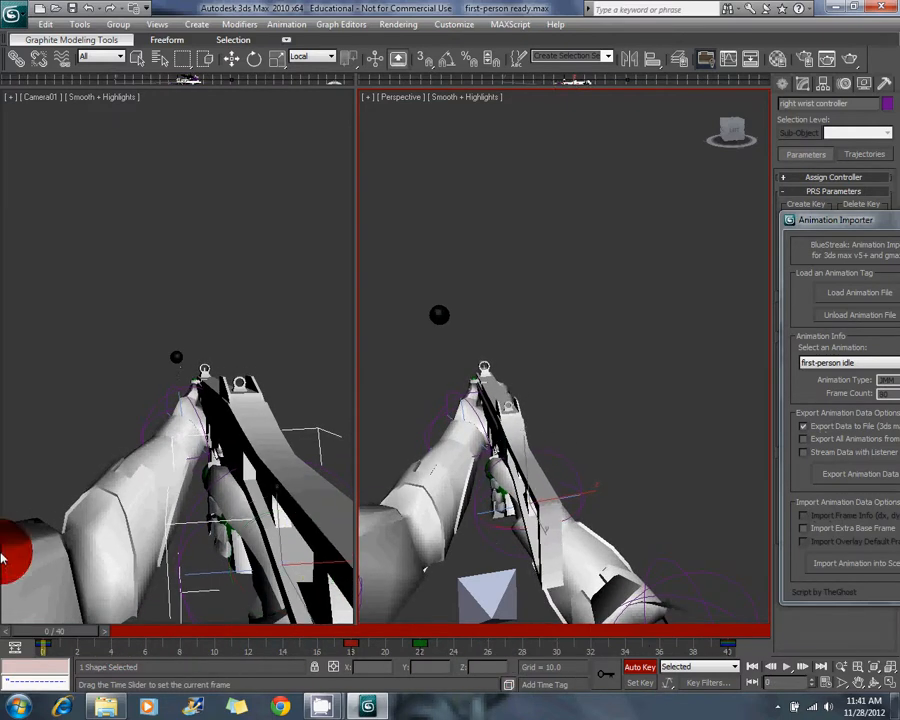
key("e")
left_click(297, 320)
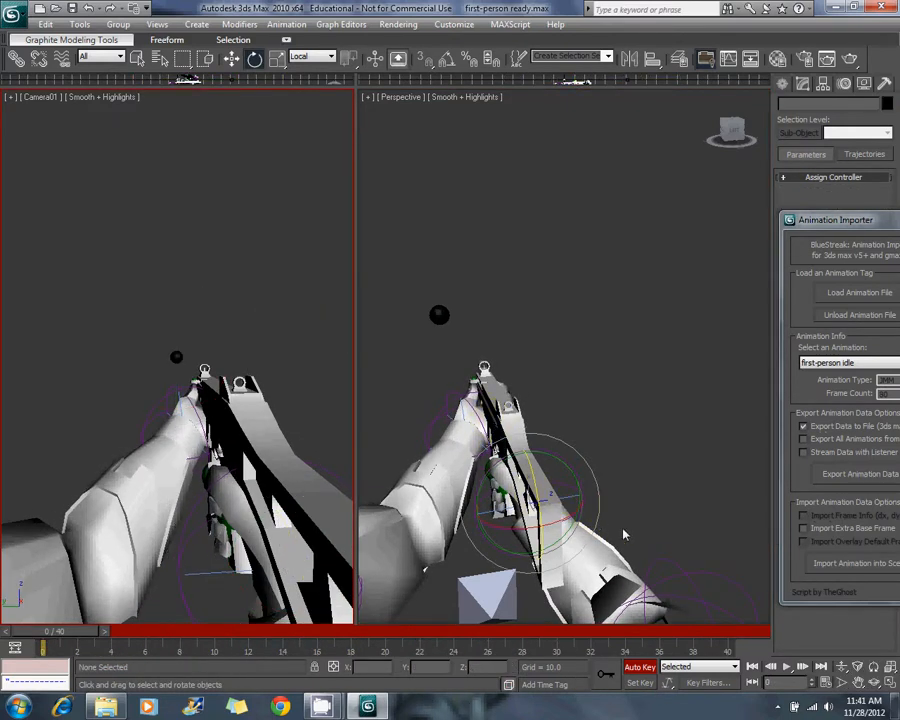
left_click(891, 682)
left_click(787, 667)
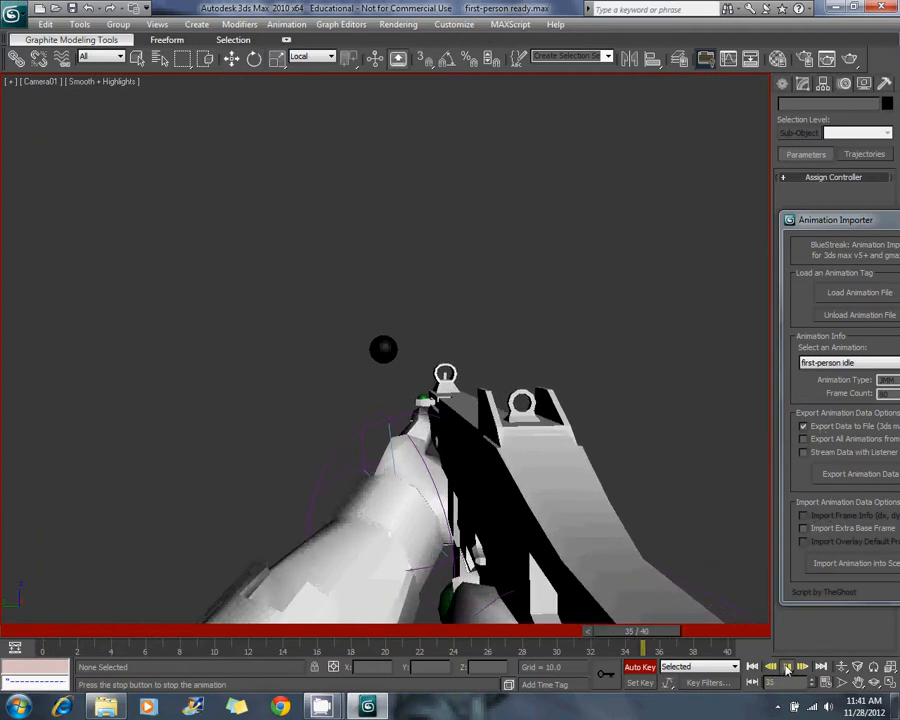
left_click(787, 667)
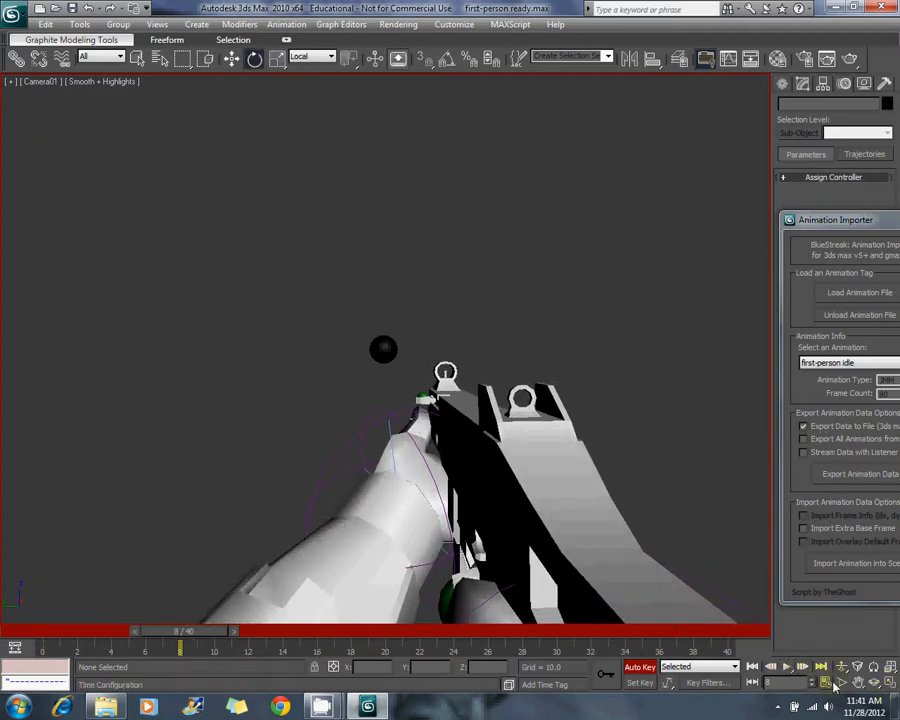
- Set the animation's end time to frame 80 in the time configuration
left_click(826, 682)
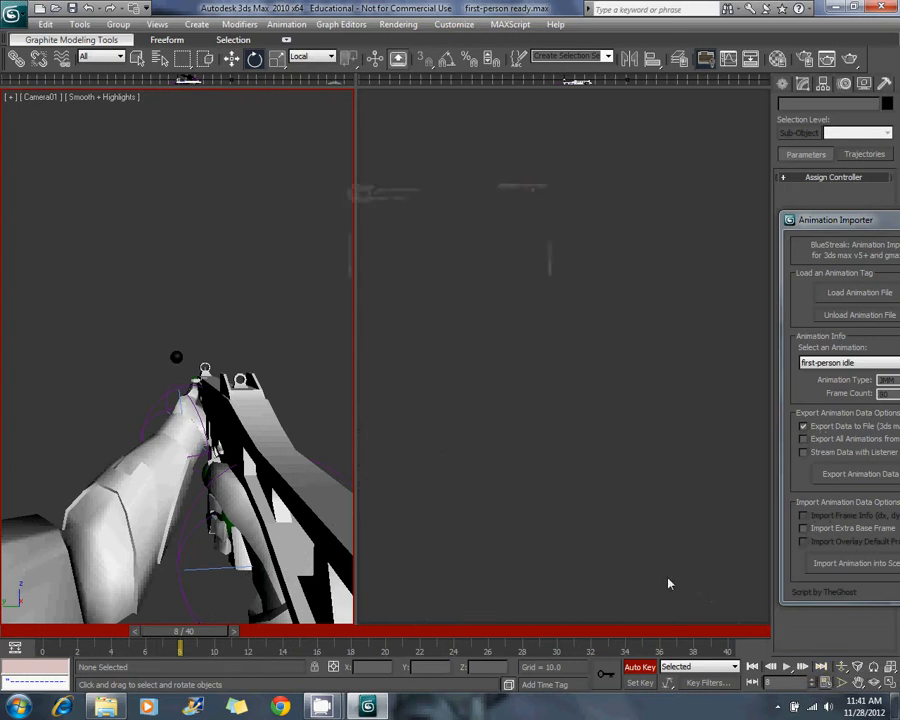
left_click_drag(418, 375, 369, 376)
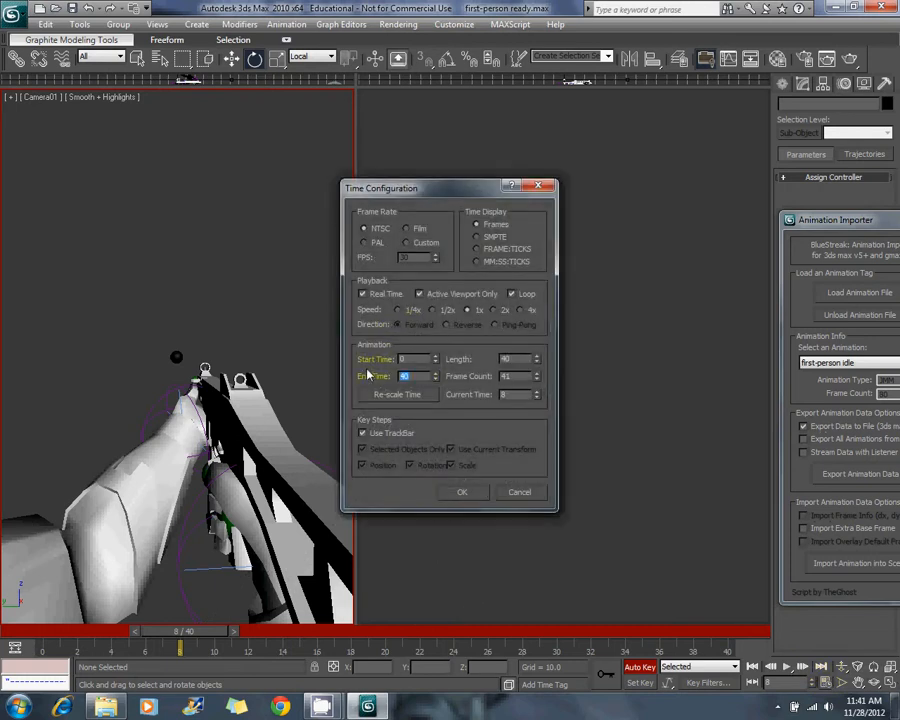
type("80")
key("Return")
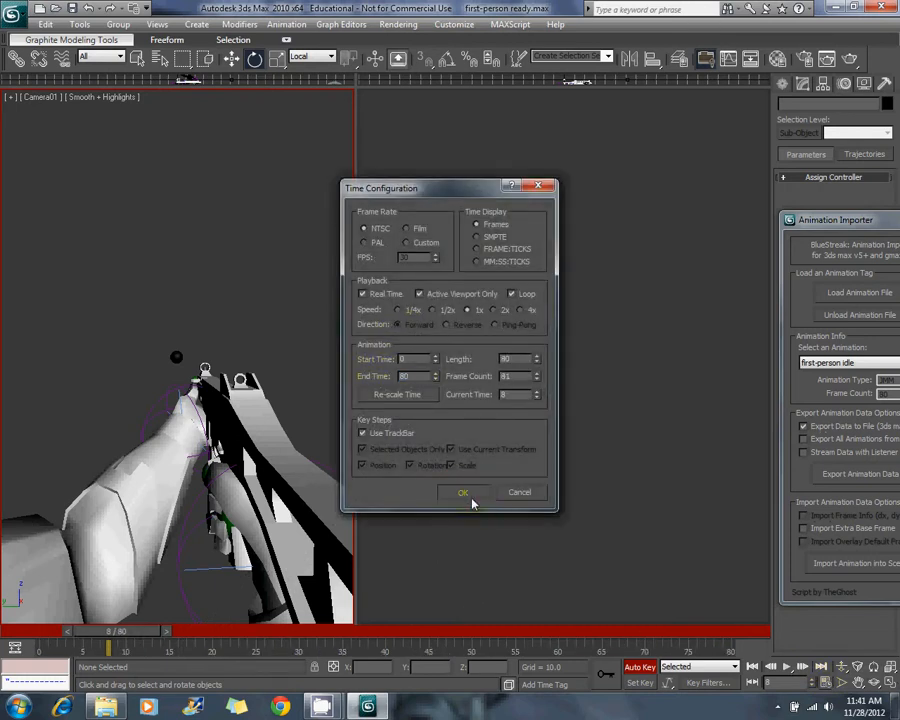
left_click(463, 493)
- Move all objects' keys from frames 18 and 22 to frames 38 and 42, and the last key beyond frame 60
key("ctrl+a")
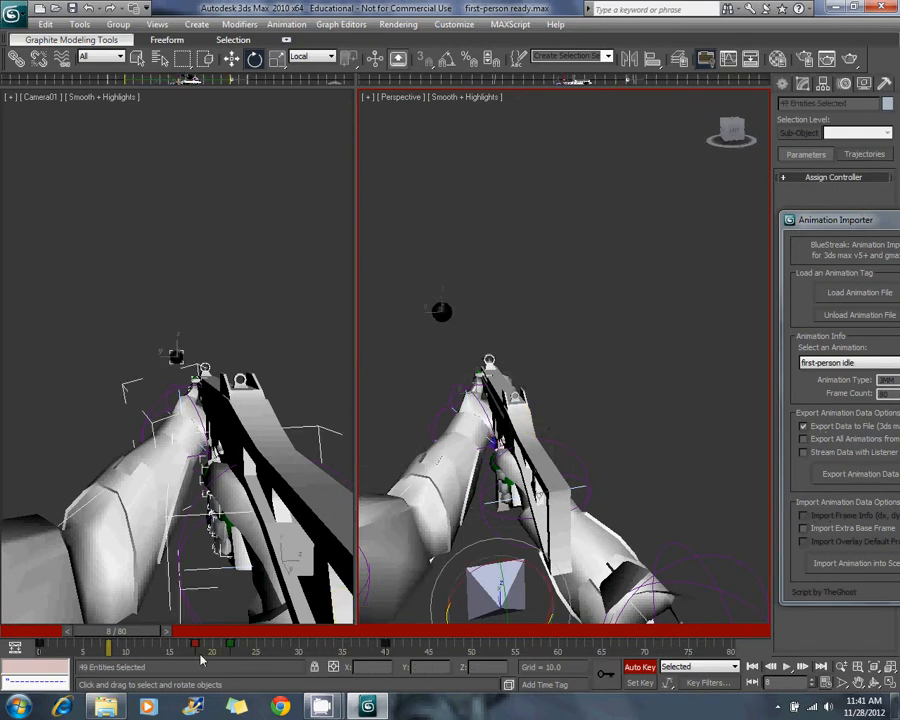
left_click_drag(160, 632, 427, 655)
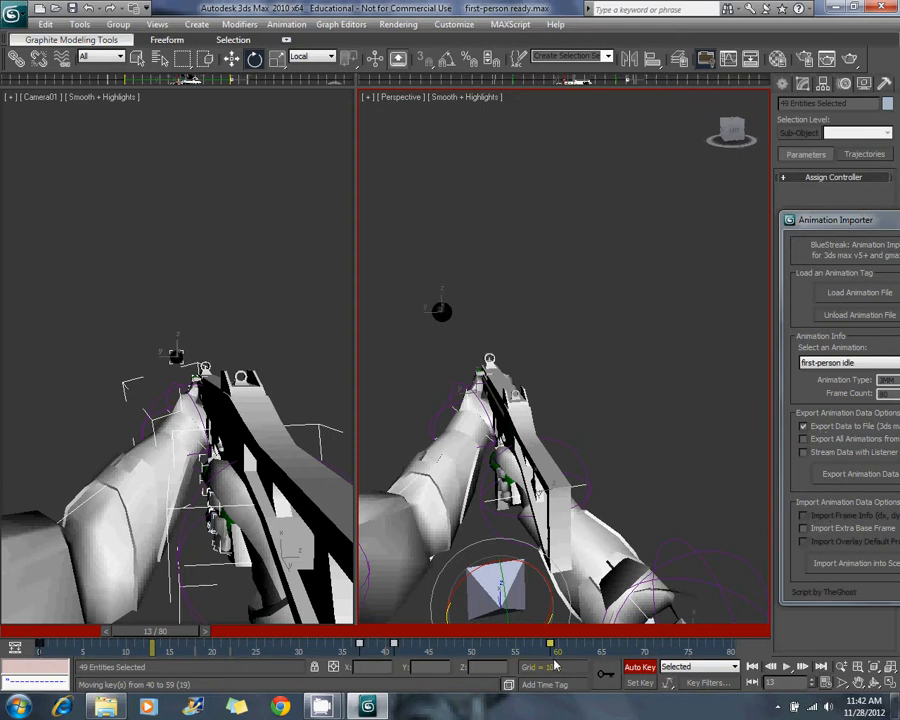
left_click_drag(558, 645, 638, 651)
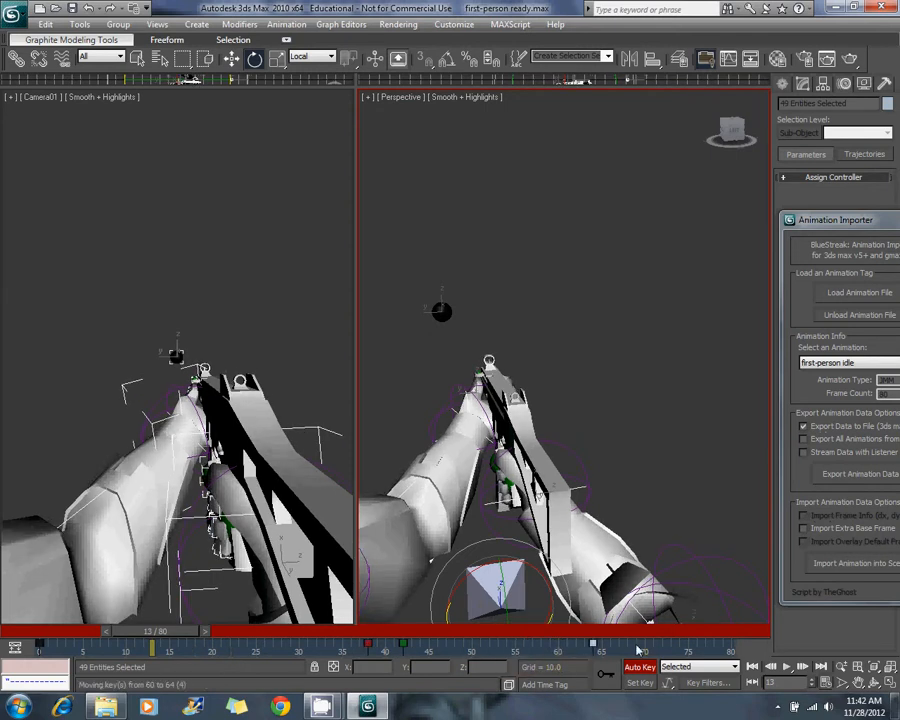
- Deselect all objects and play the stretched idle animation in the maximized Camera01 view
left_click(746, 558)
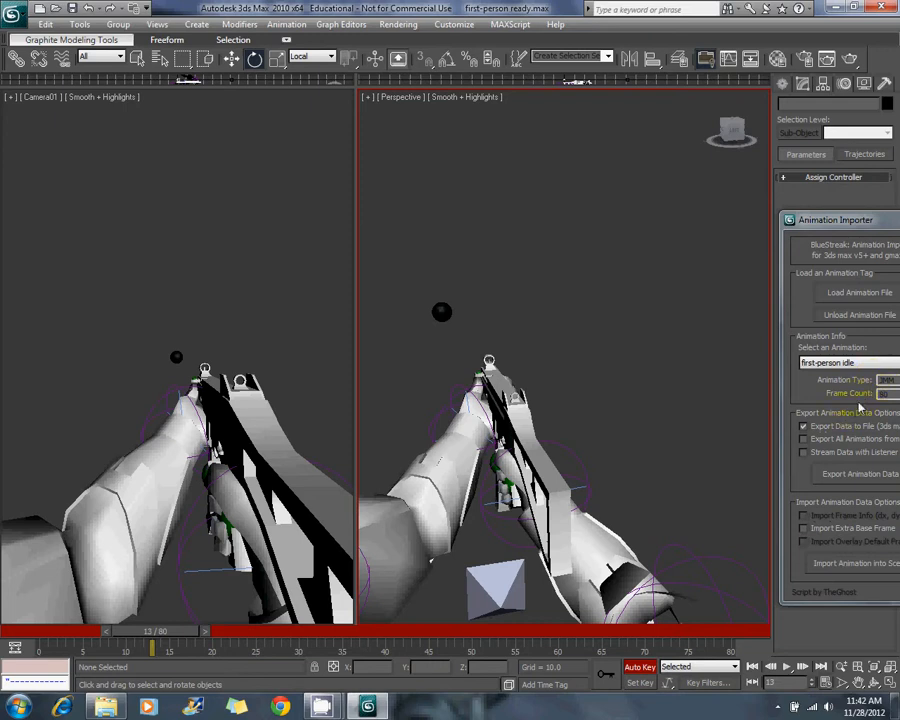
key("alt+w")
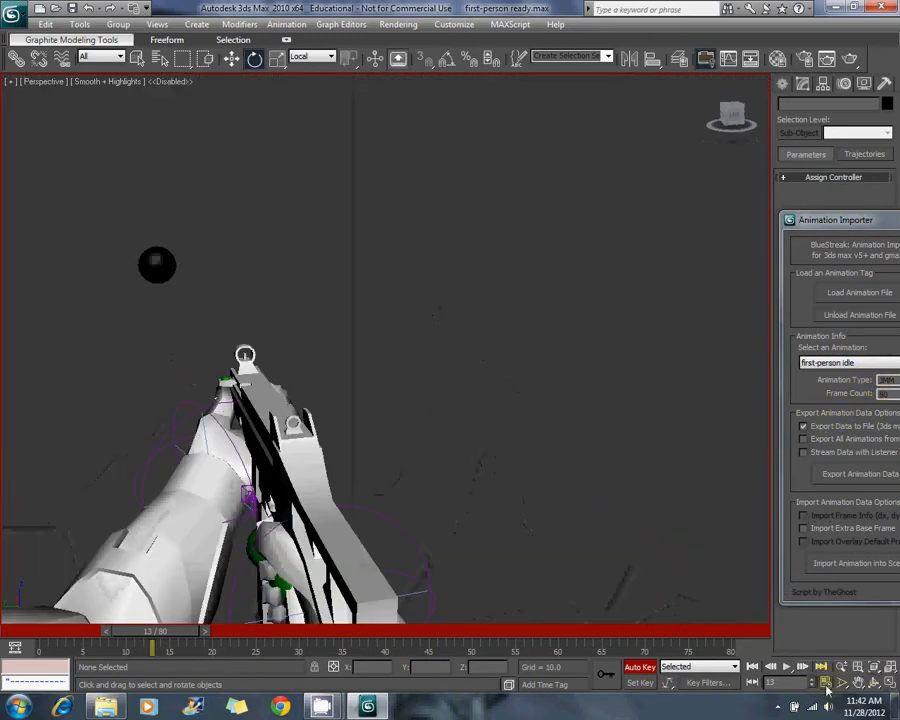
left_click(889, 682)
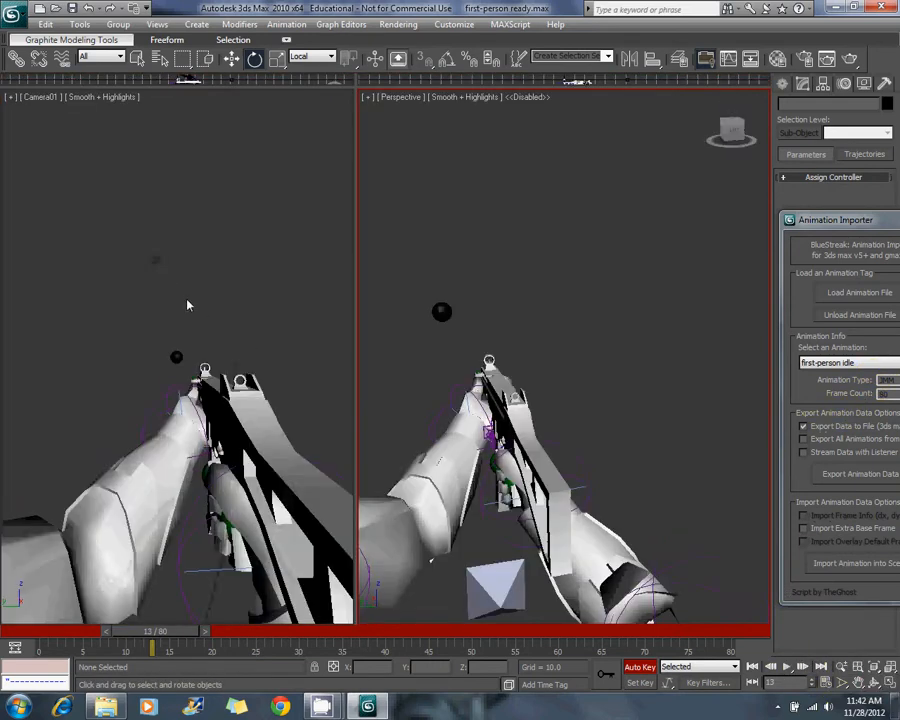
left_click(887, 682)
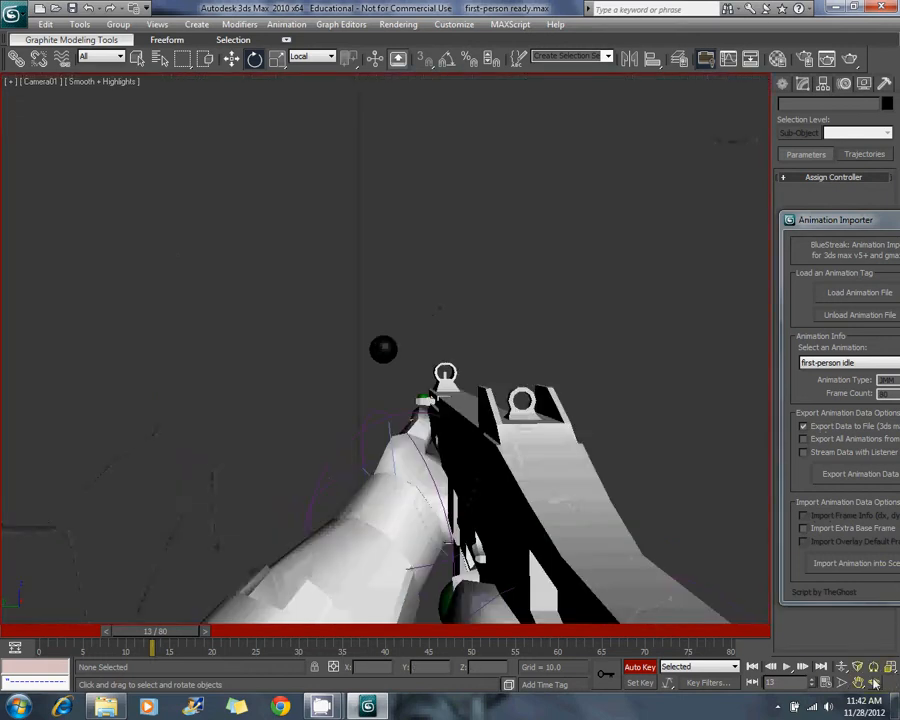
left_click(788, 667)
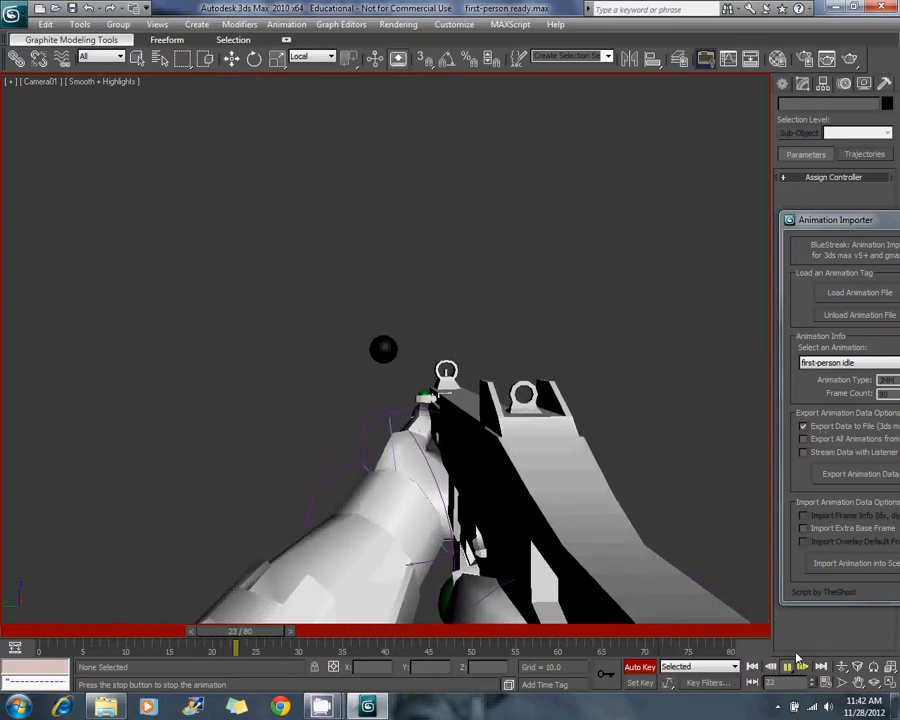
left_click(789, 666)
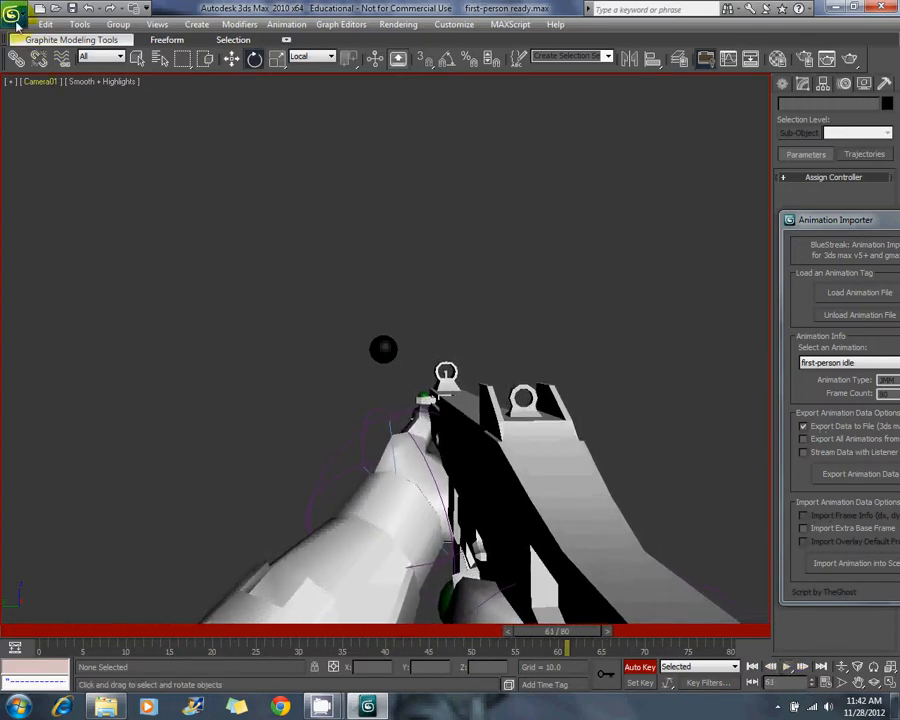
- Save the scene as a new file named first-person idle in the max files folder
left_click(16, 24)
left_click(64, 173)
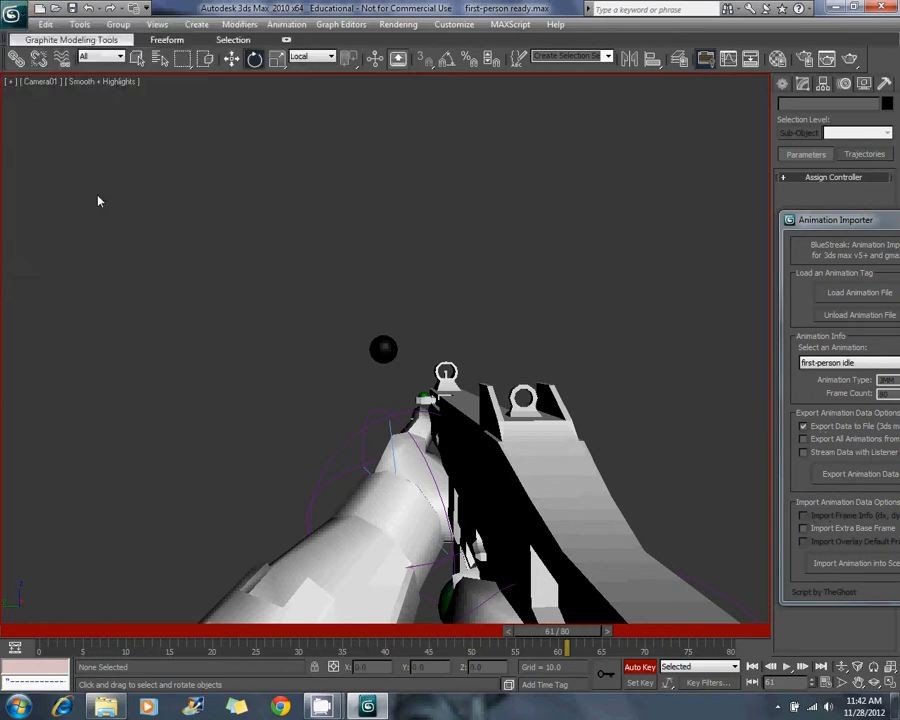
left_click(112, 306)
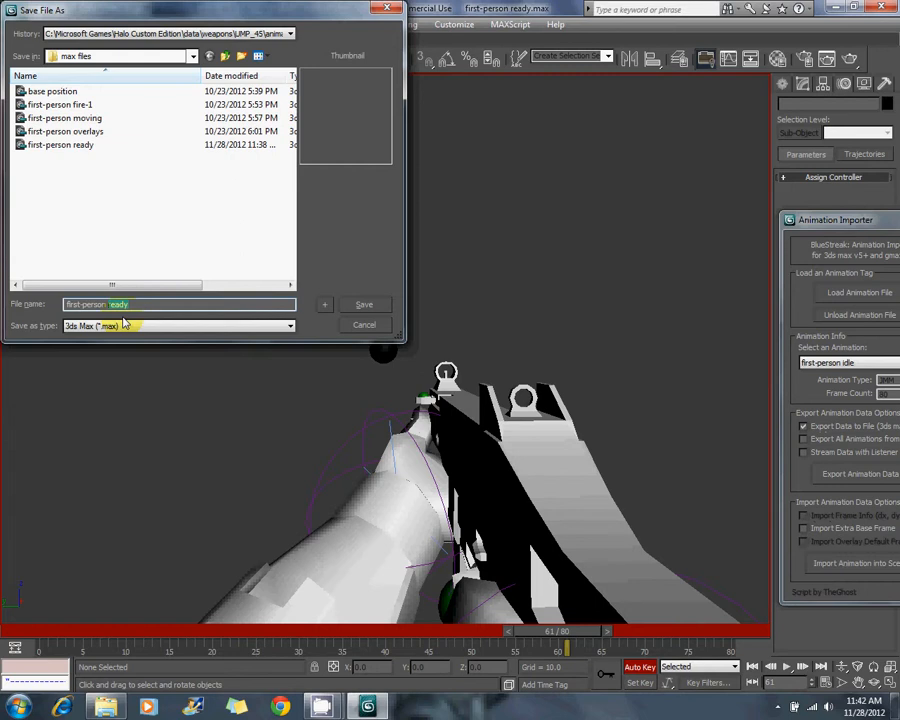
key("Return")
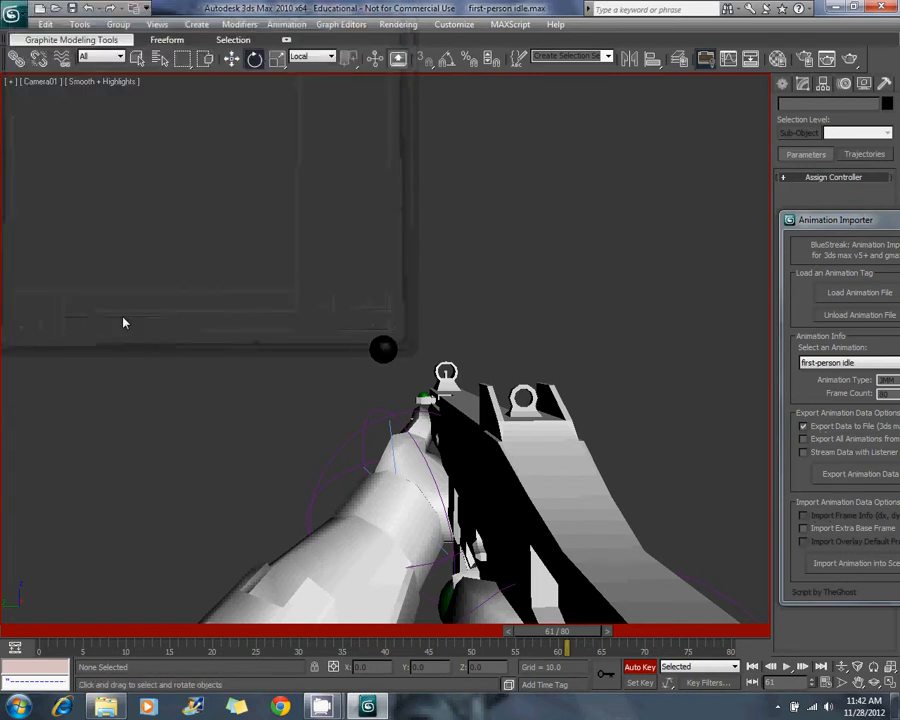
- Run the animation exporter script from the scripts folder
left_click(511, 25)
left_click(512, 57)
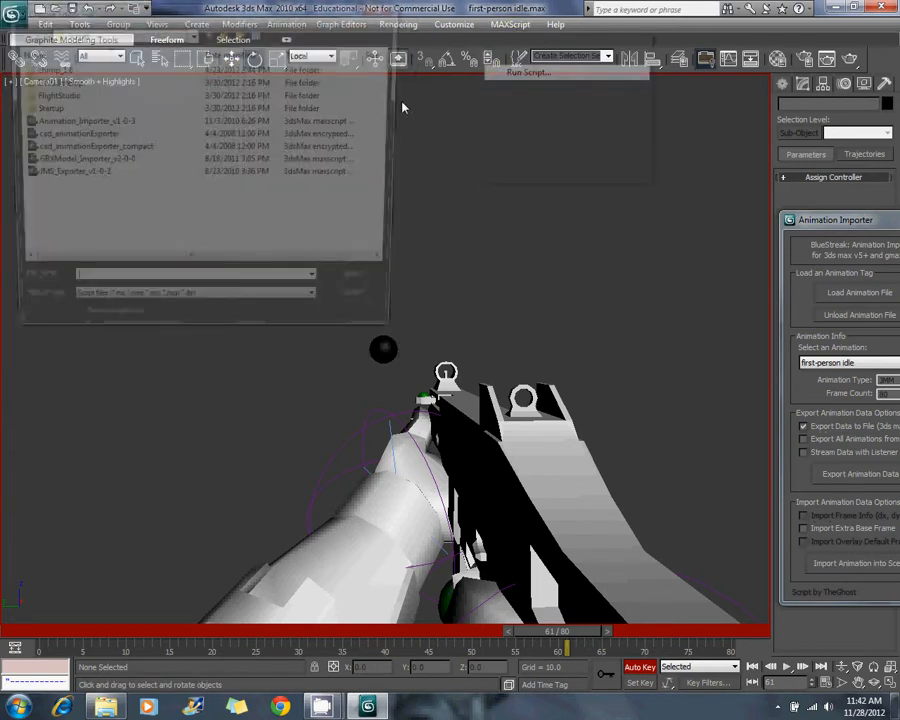
double_click(133, 150)
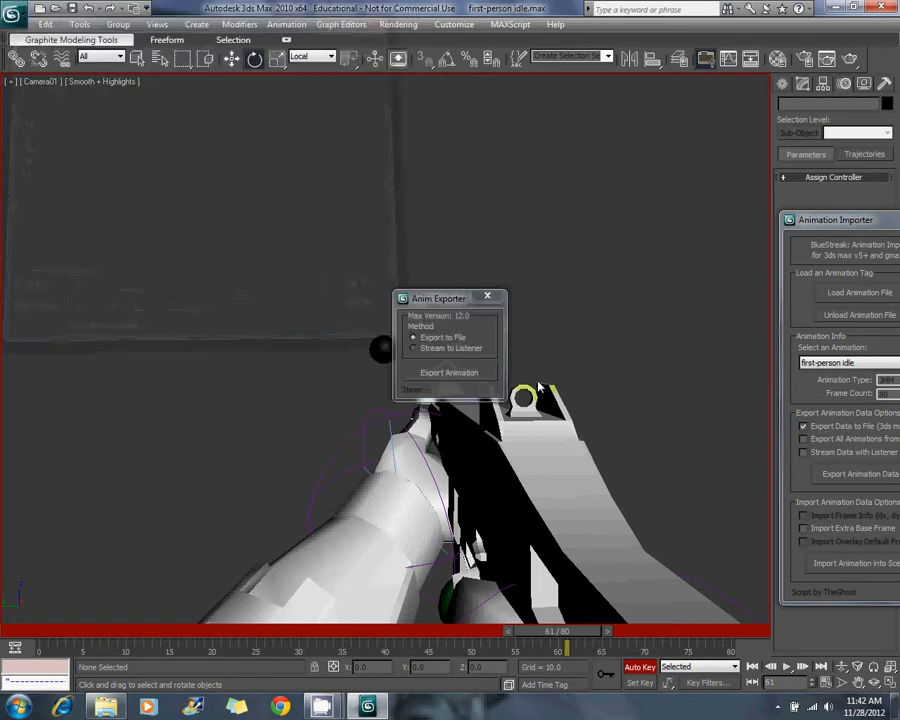
- Export the animation to the UMP_45 animations folder as a JMA file named first-person idle, and save the scene
left_click(463, 372)
left_click(250, 34)
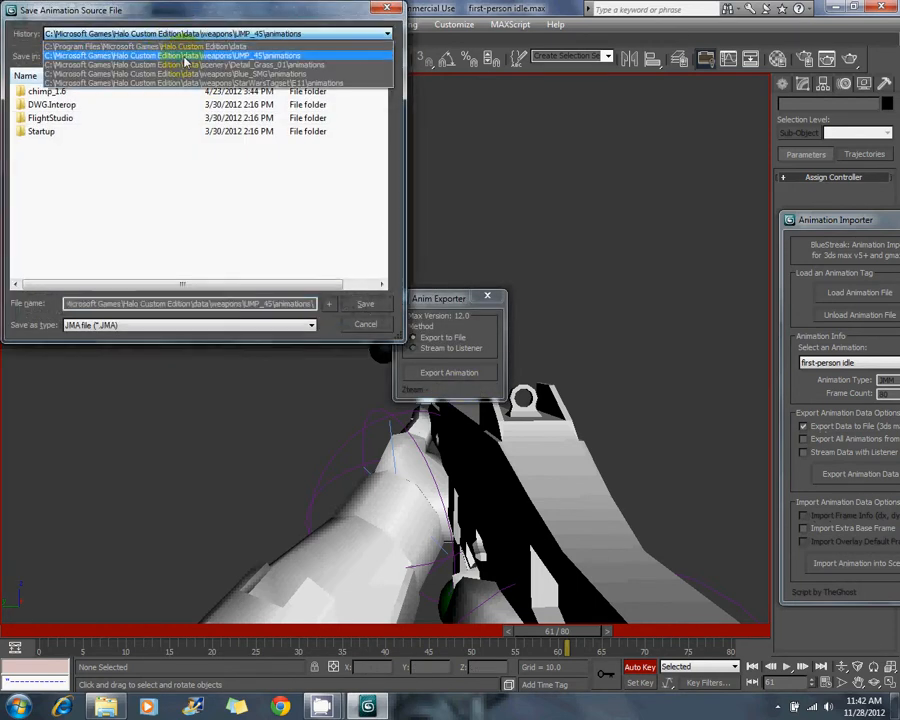
left_click(184, 56)
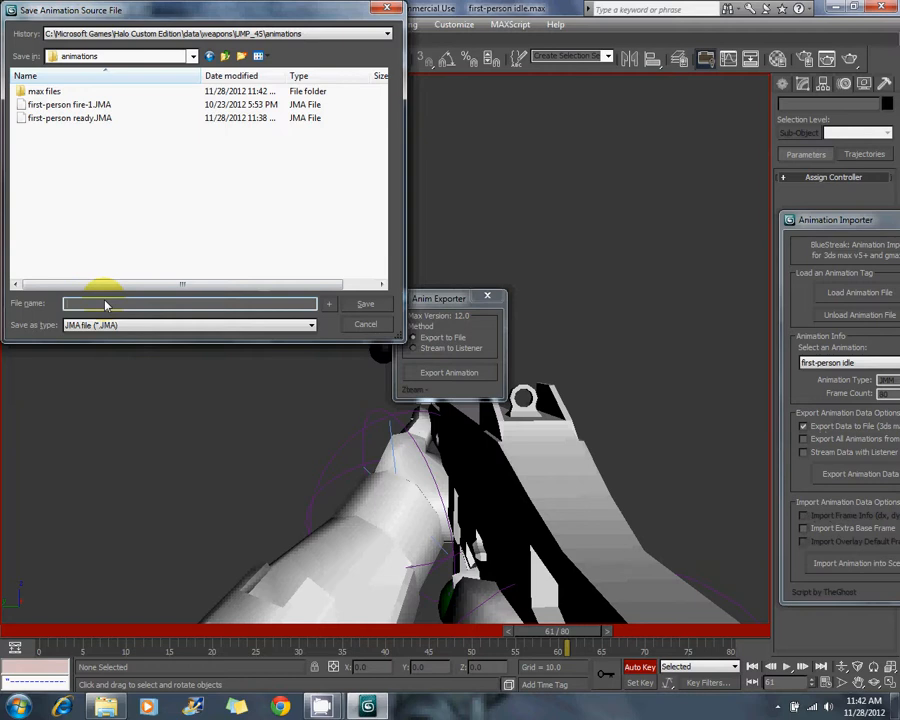
type("first-per")
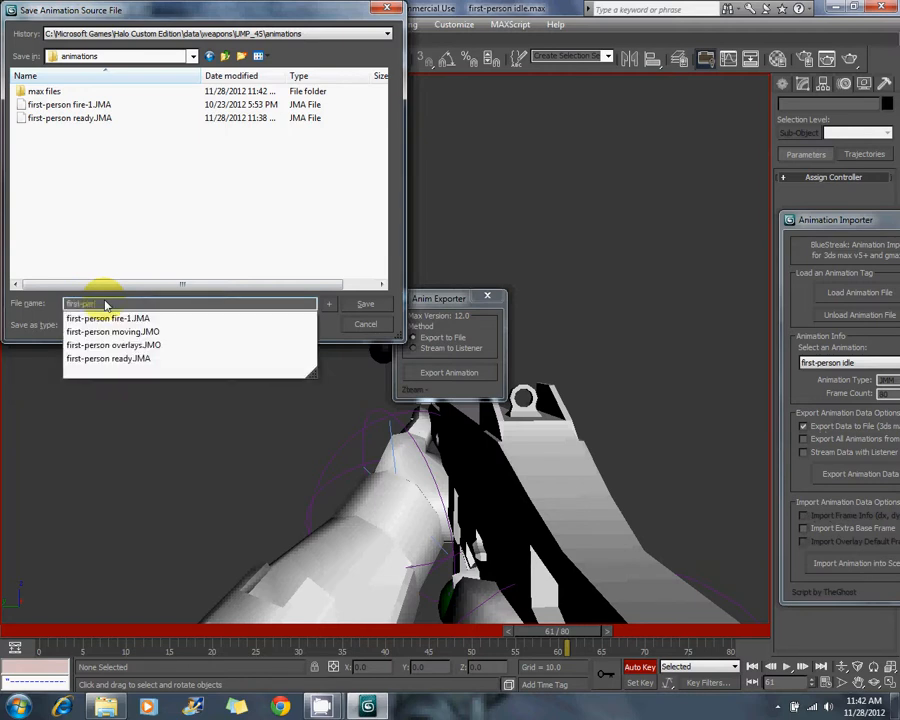
type("son idle")
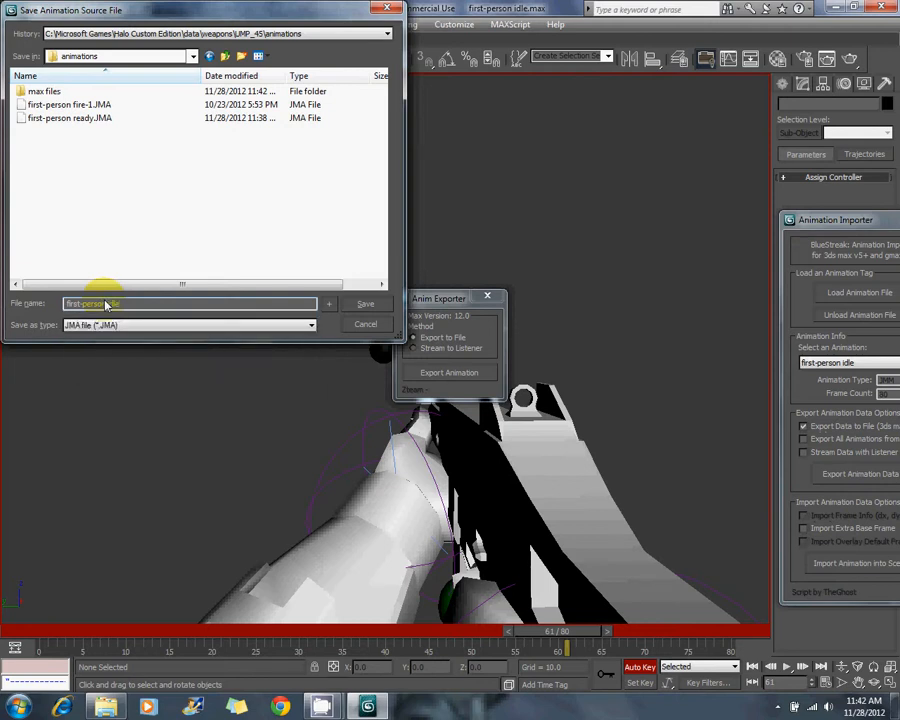
key("Return")
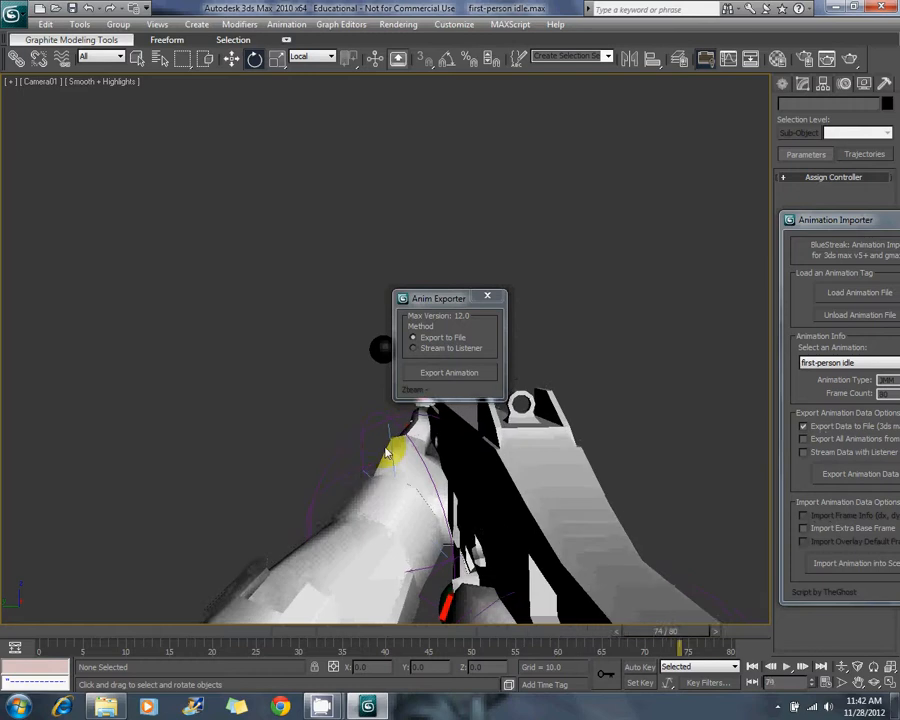
left_click(491, 318)
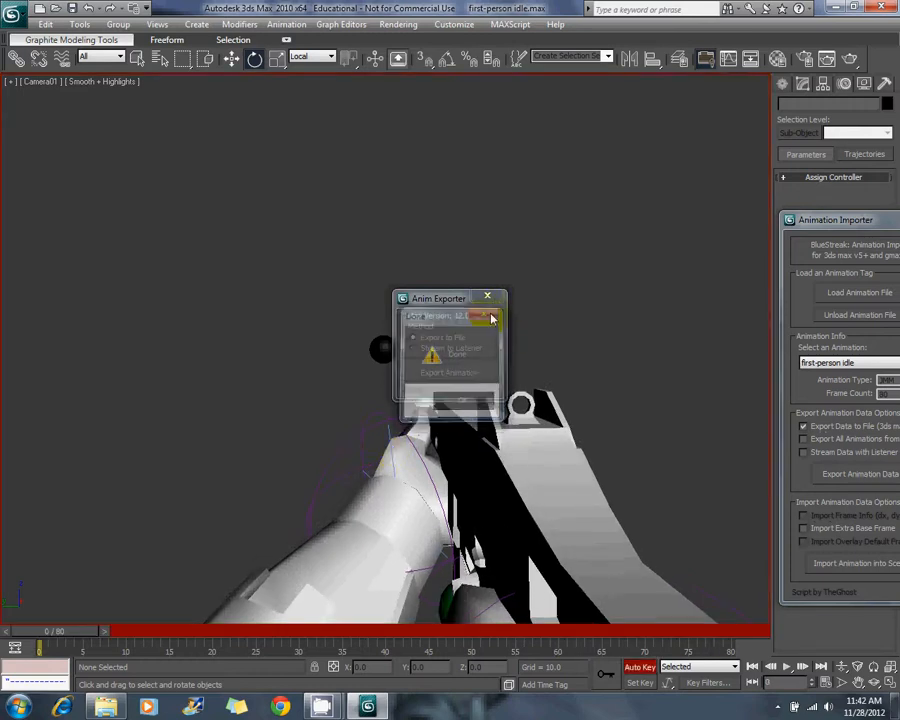
left_click(487, 297)
left_click(15, 13)
left_click(58, 136)
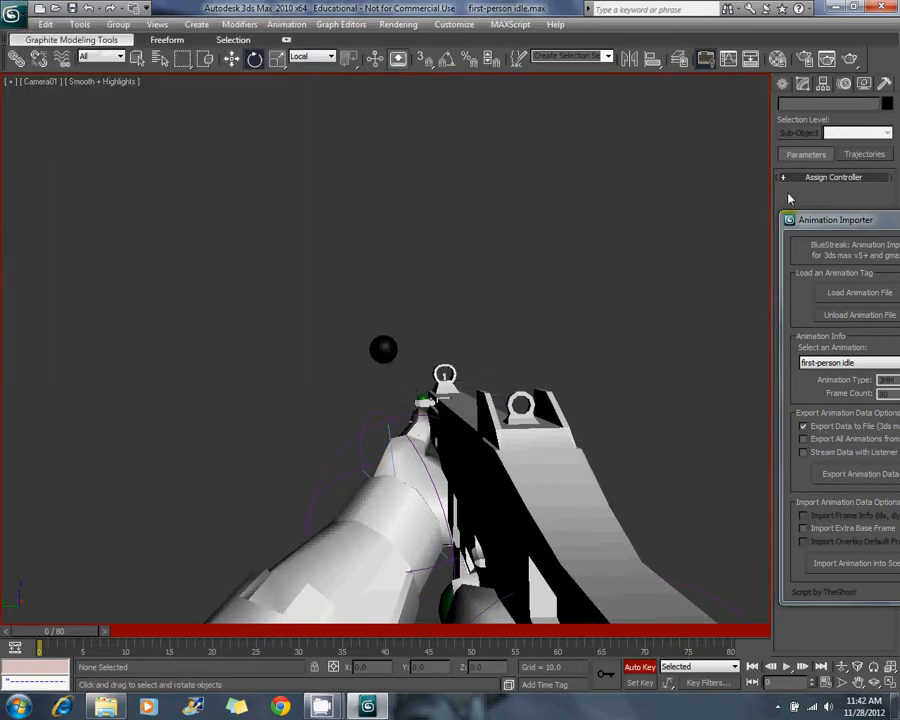
- Select the first-person reload-full animation in the Animation Importer to check its type and frame count
left_click_drag(793, 220, 680, 193)
left_click(739, 336)
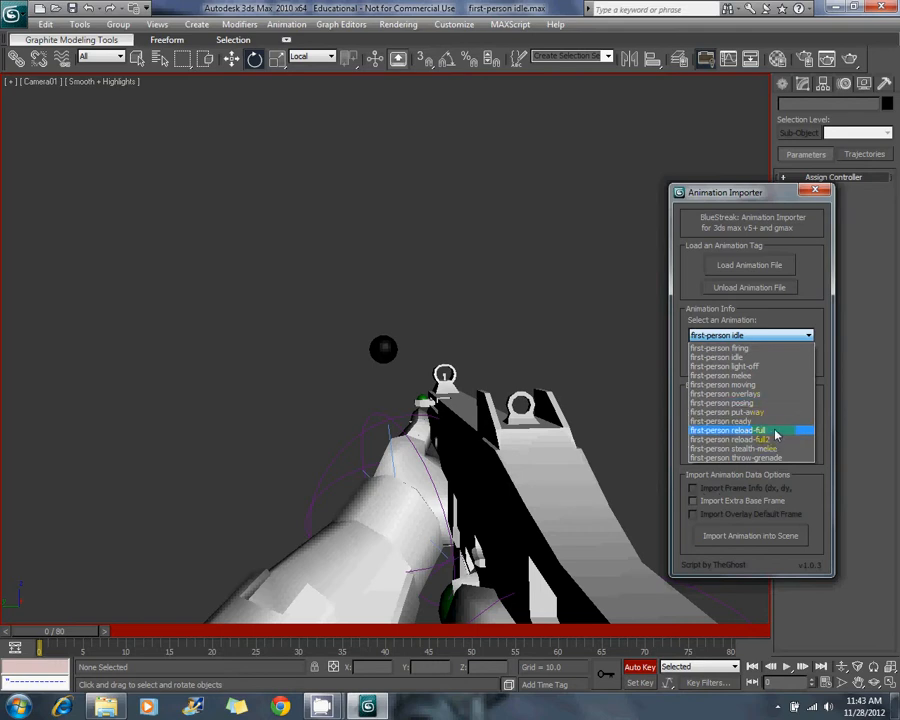
left_click(780, 431)
left_click(760, 334)
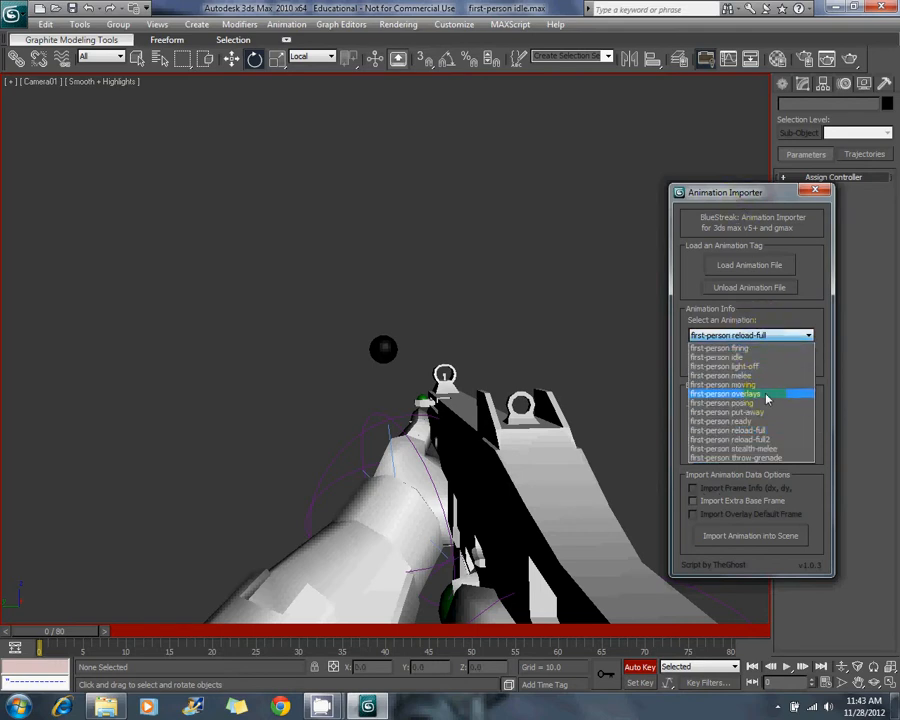
left_click(800, 336)
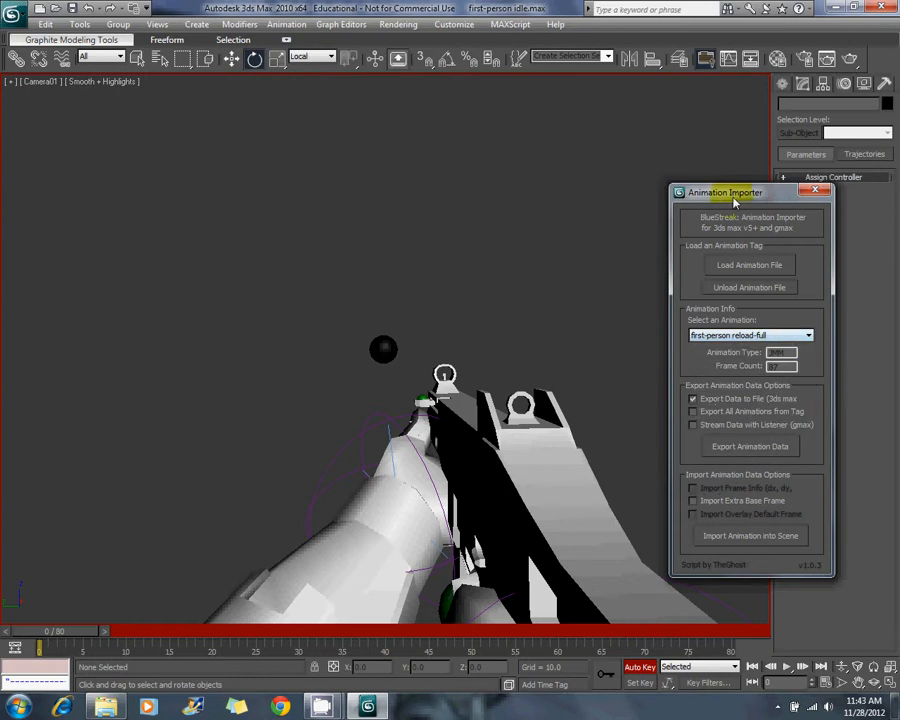
left_click_drag(736, 194, 870, 247)
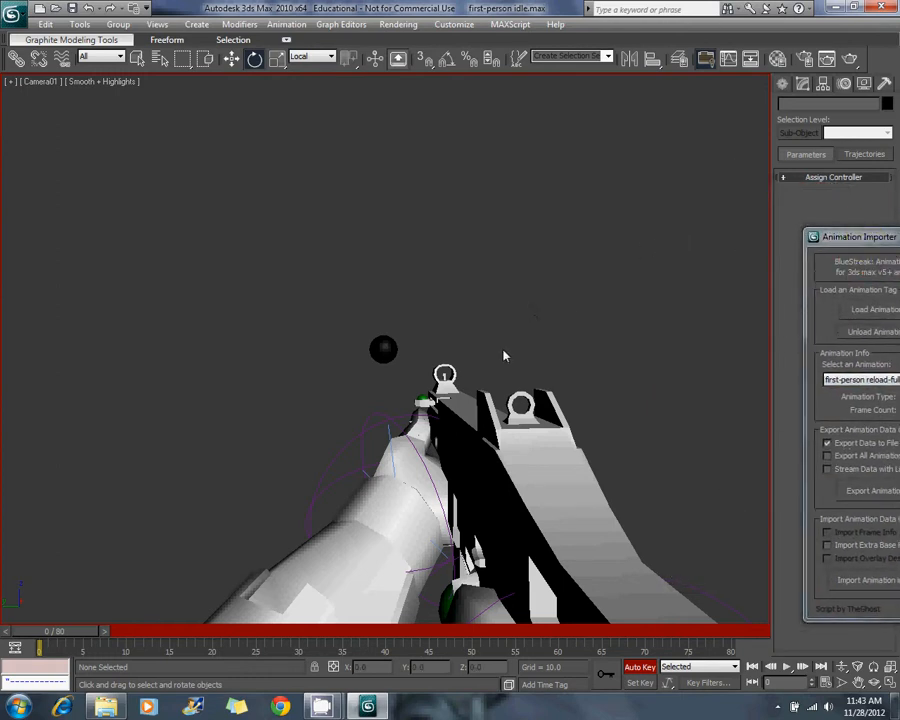
- Turn off Auto Key and save the scene as a new file named first-person reload-full
key("p")
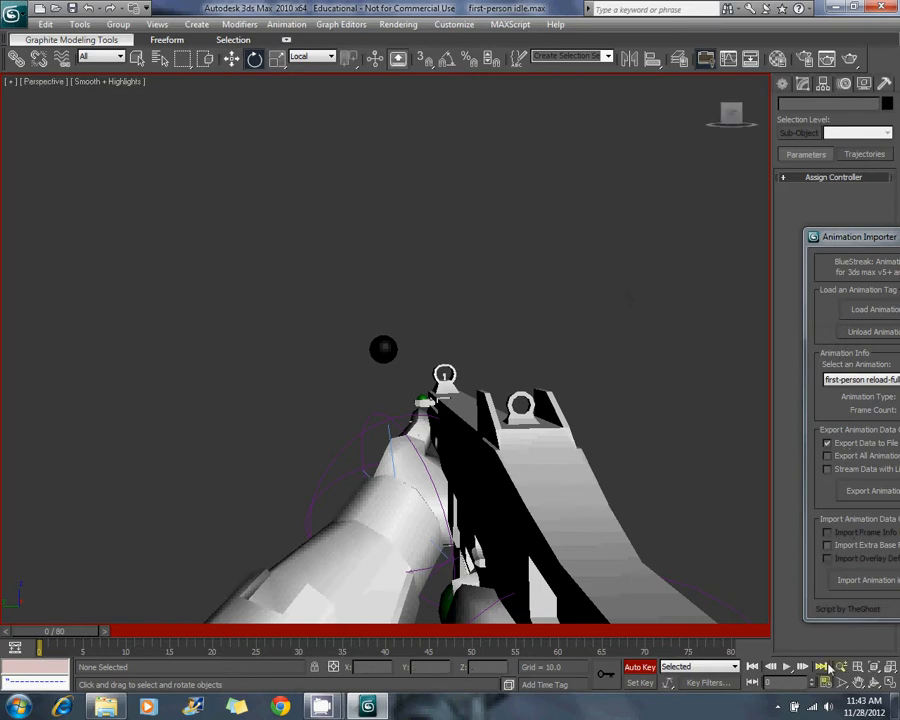
left_click(889, 683)
middle_click_drag(569, 371, 580, 401, "alt")
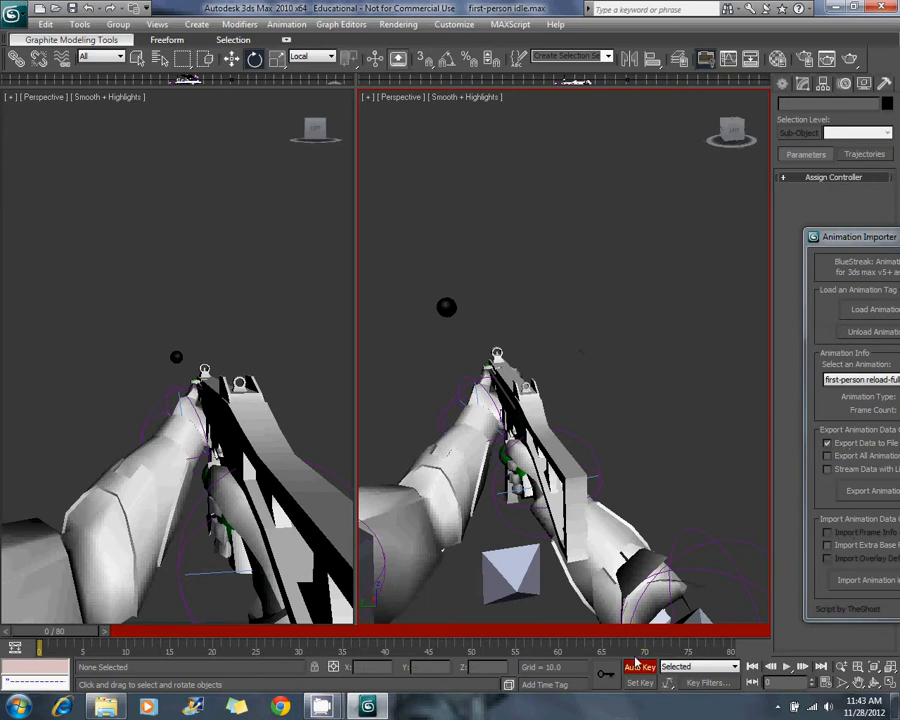
left_click(18, 16)
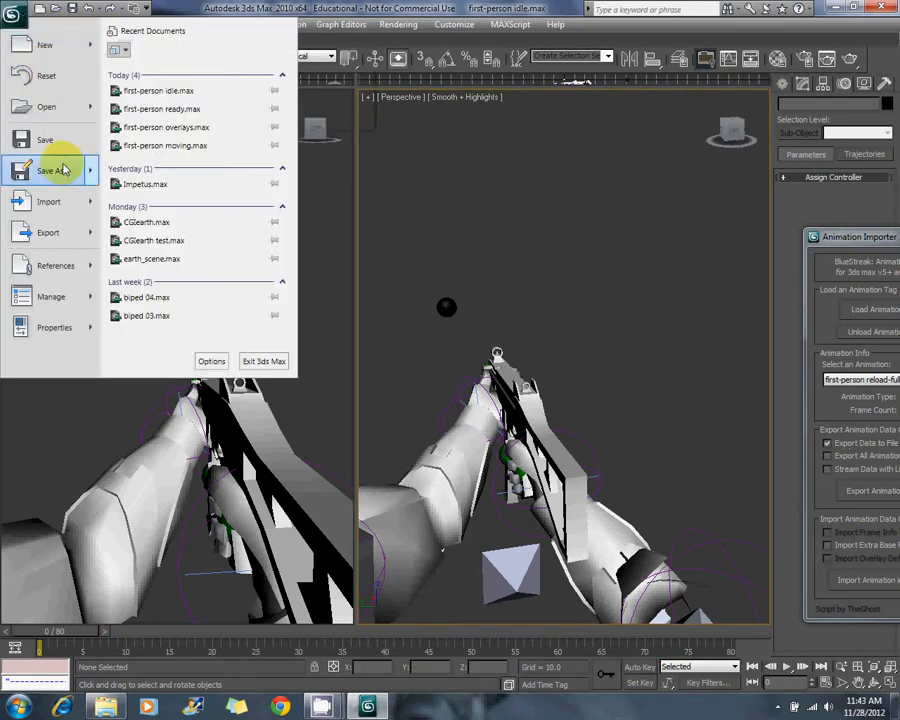
left_click(60, 170)
type("first-")
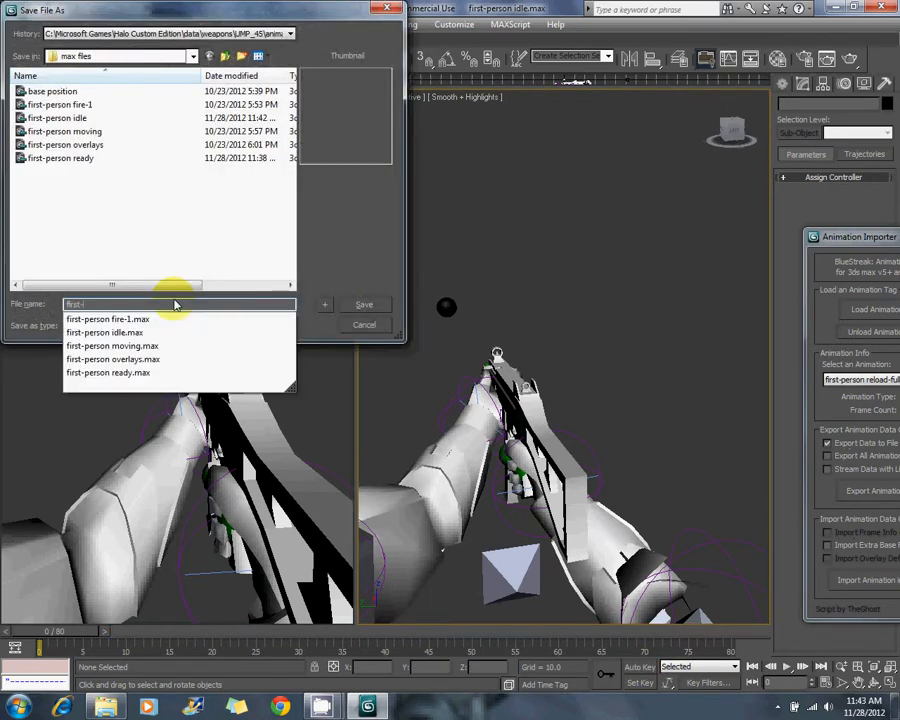
type("person rel")
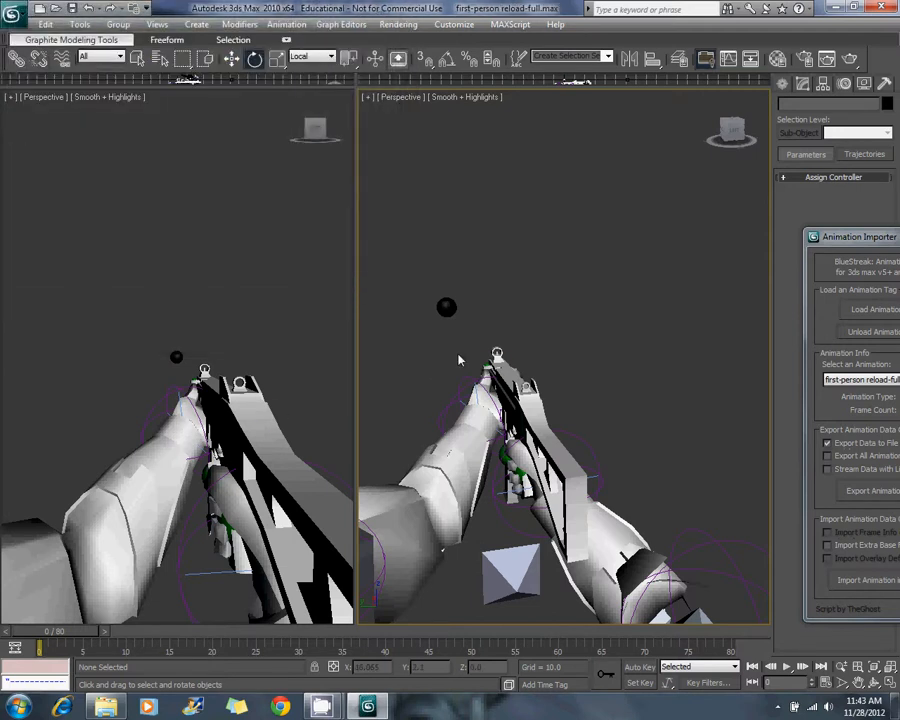
- Delete all objects' keys at frames 38 and 42, and turn Auto Key back on
middle_click_drag(527, 378, 465, 546, "alt")
key("ctrl+a")
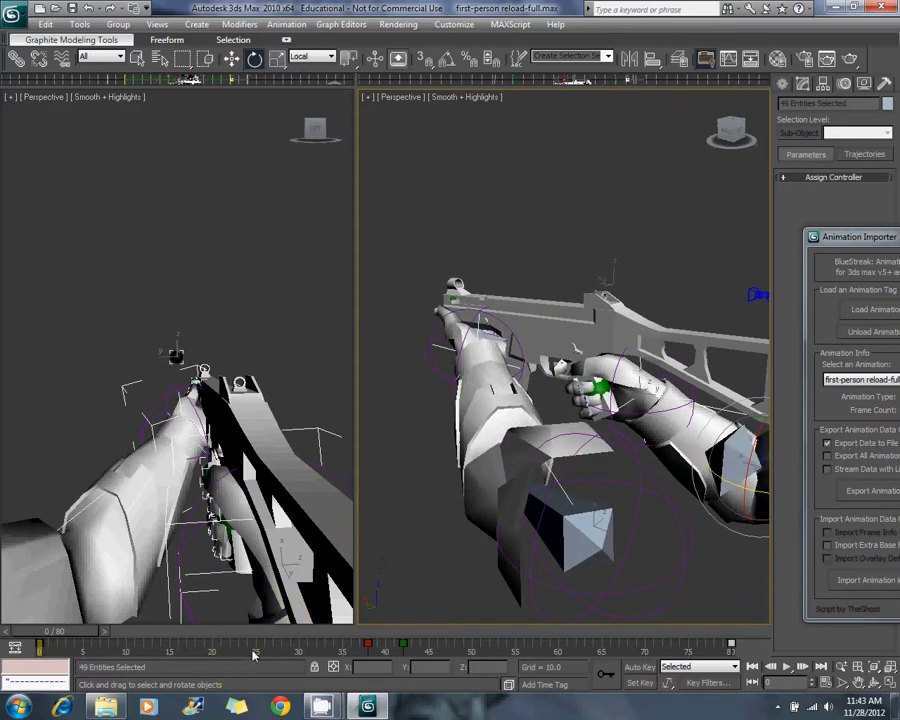
left_click_drag(254, 655, 455, 650)
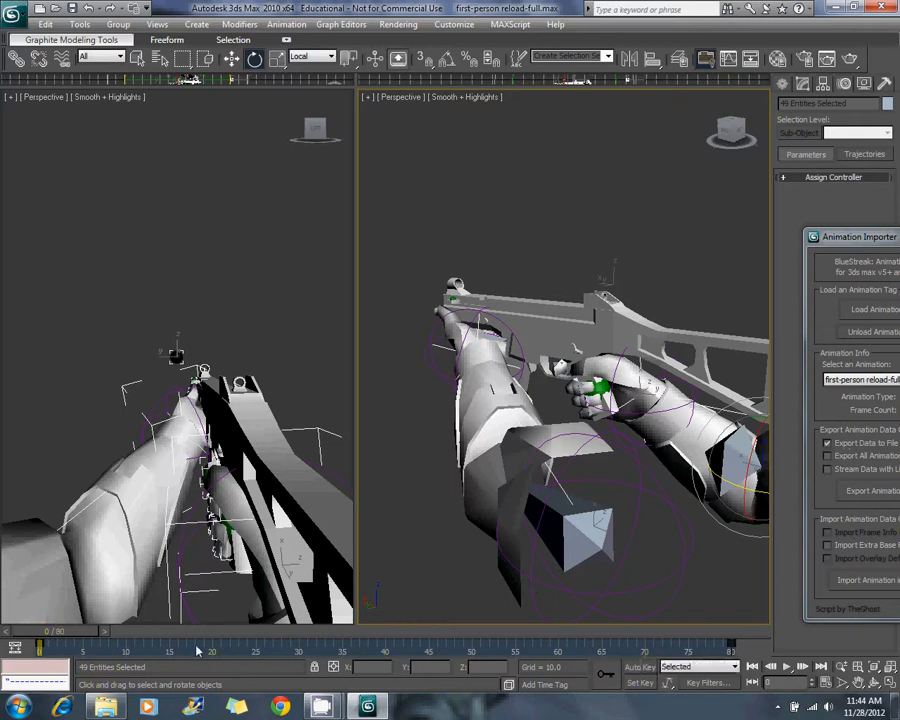
left_click(640, 667)
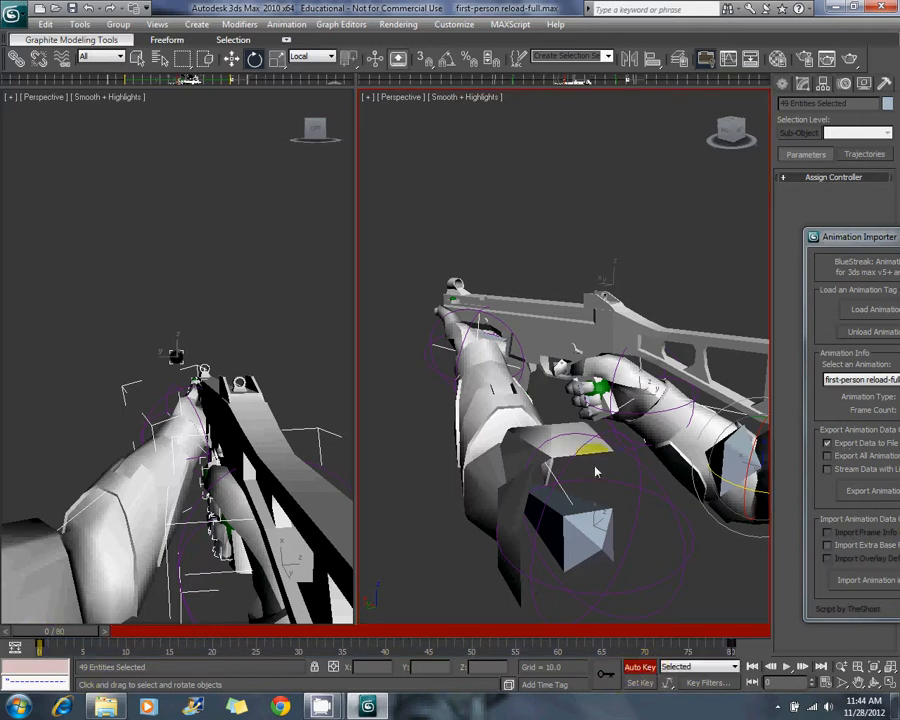
- Deselect all objects and move the time slider to frame 15
middle_click_drag(573, 384, 464, 362, "alt")
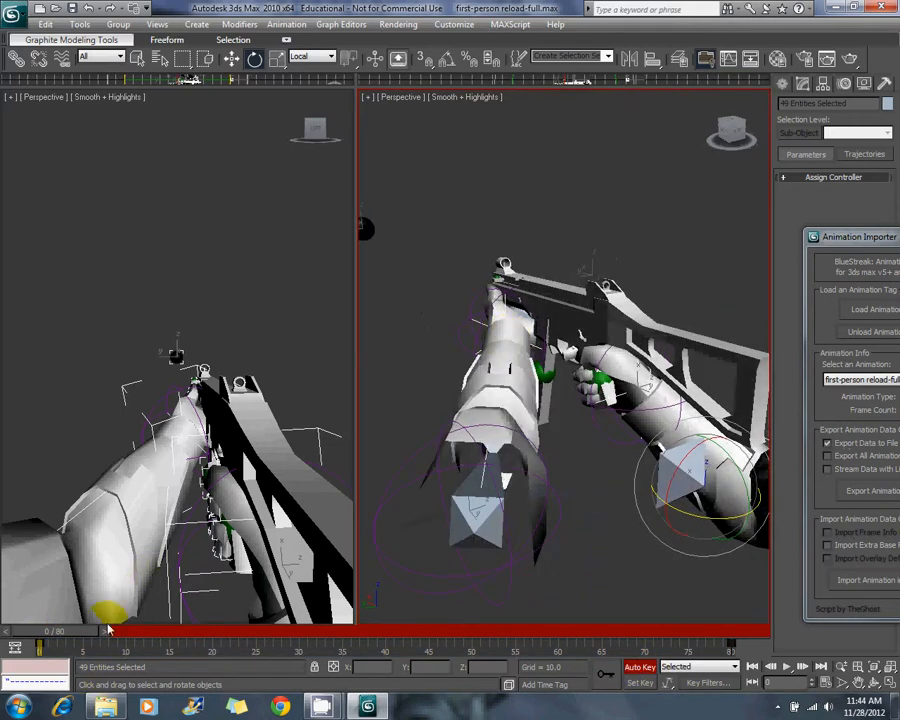
left_click_drag(851, 240, 815, 226)
middle_click_drag(612, 413, 567, 414, "alt")
left_click(568, 546)
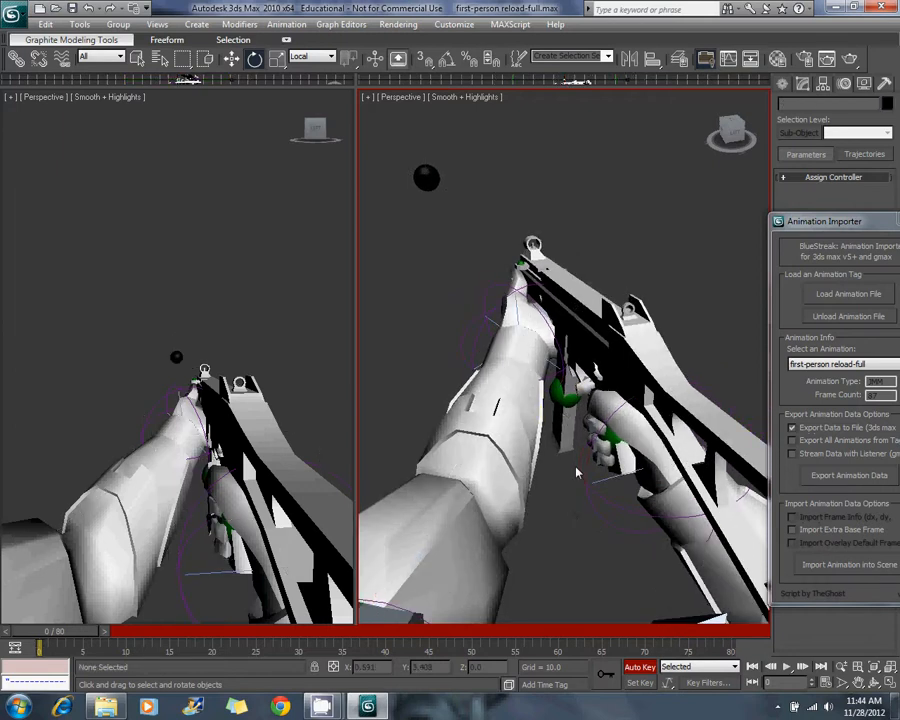
scroll(577, 472, "up", 1)
left_click_drag(77, 634, 204, 639)
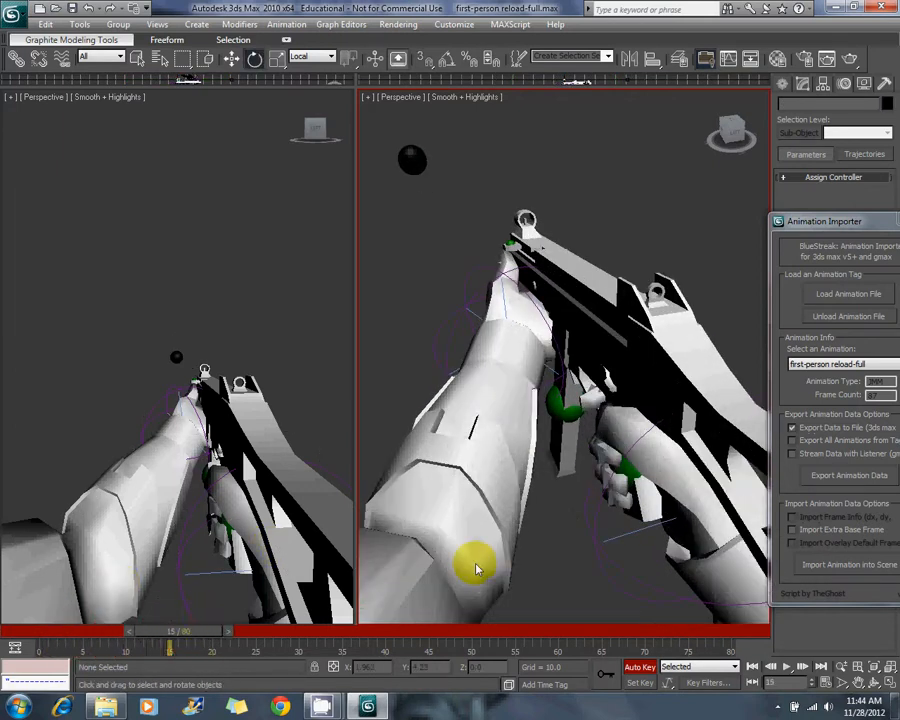
- Move the left wrist controller from the fore-end down toward the magazine at frame 15
key("e")
left_click(635, 587)
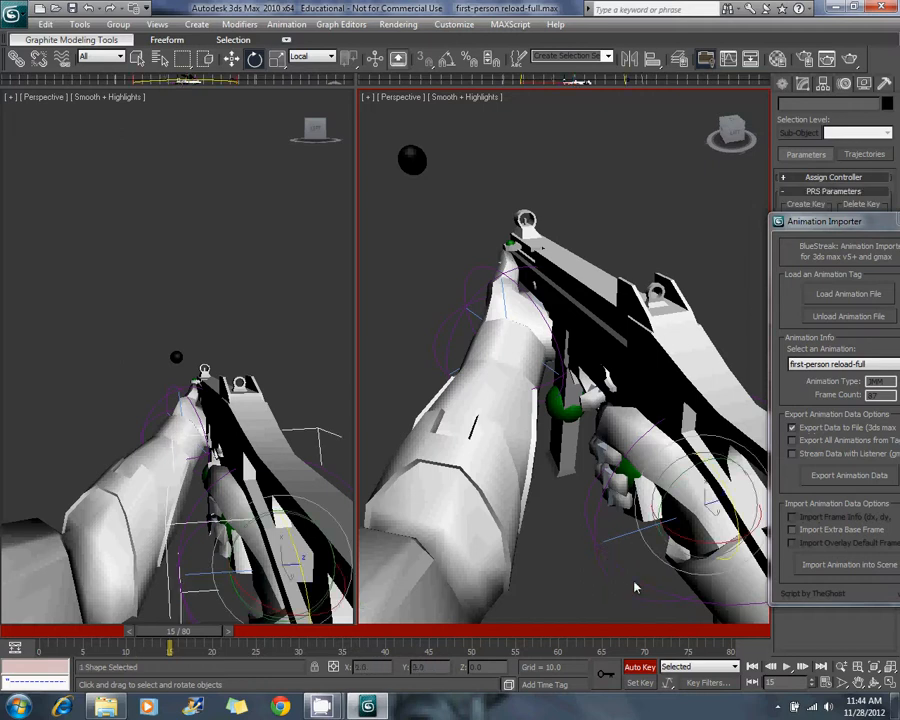
left_click(233, 60)
middle_click_drag(461, 285, 546, 328, "alt")
left_click(386, 403)
key("z")
left_click(254, 60)
key("d")
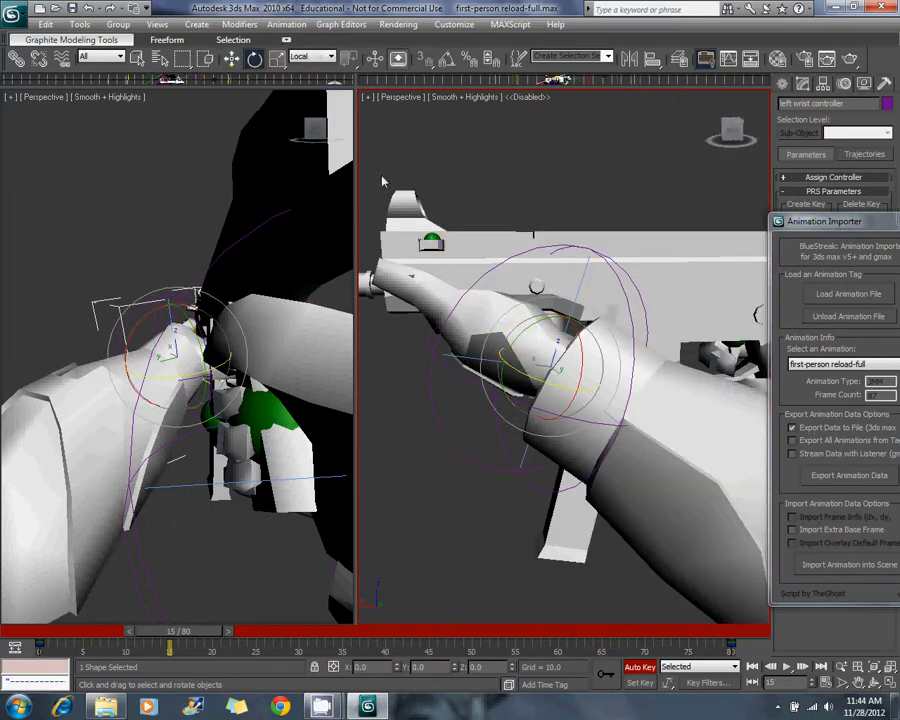
left_click(231, 60)
left_click_drag(537, 358, 590, 423)
- Rotate the left wrist controller to turn the hand, and shift it back toward the magazine
left_click(254, 60)
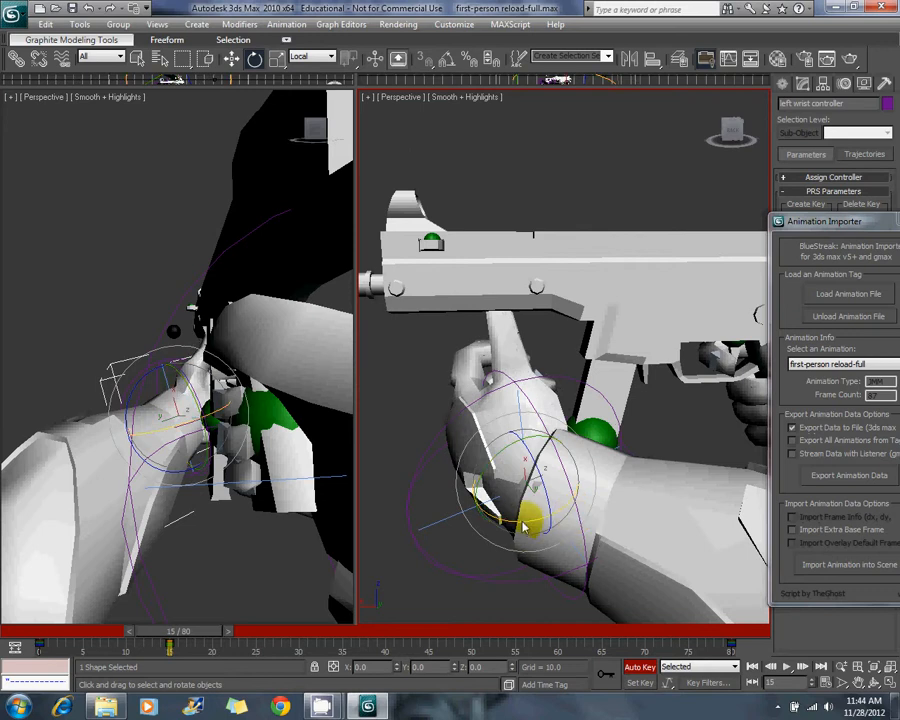
left_click_drag(532, 518, 557, 525)
middle_click_drag(540, 402, 508, 365, "alt")
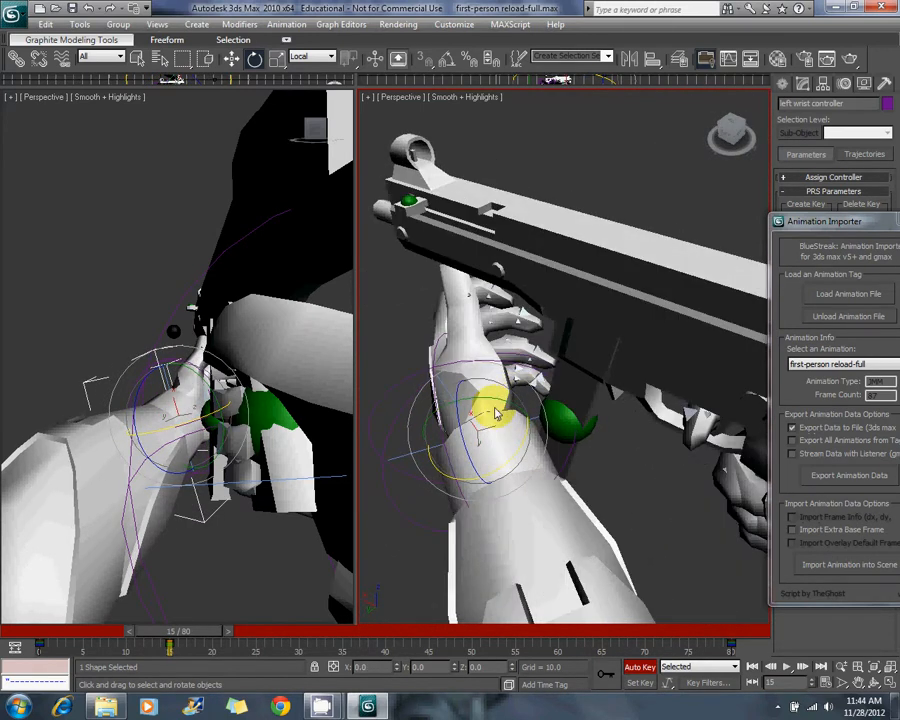
left_click(231, 60)
middle_click_drag(412, 290, 482, 352, "alt")
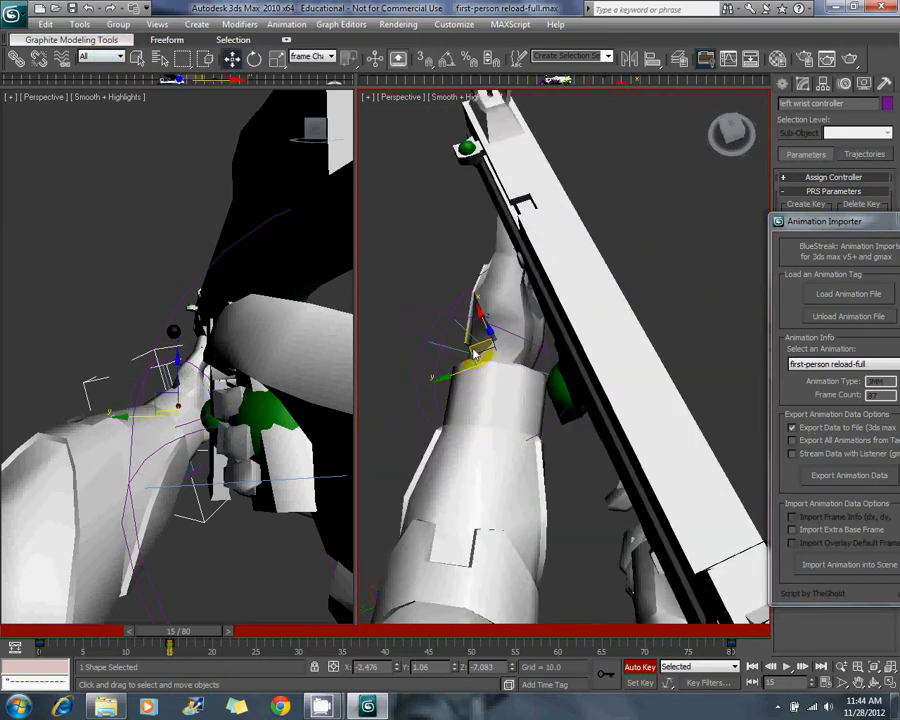
left_click_drag(477, 358, 475, 423)
middle_click_drag(475, 423, 510, 372, "alt")
- Rotate the left wrist controller about -22 degrees on its local Y axis to align the palm with the magazine
left_click(254, 60)
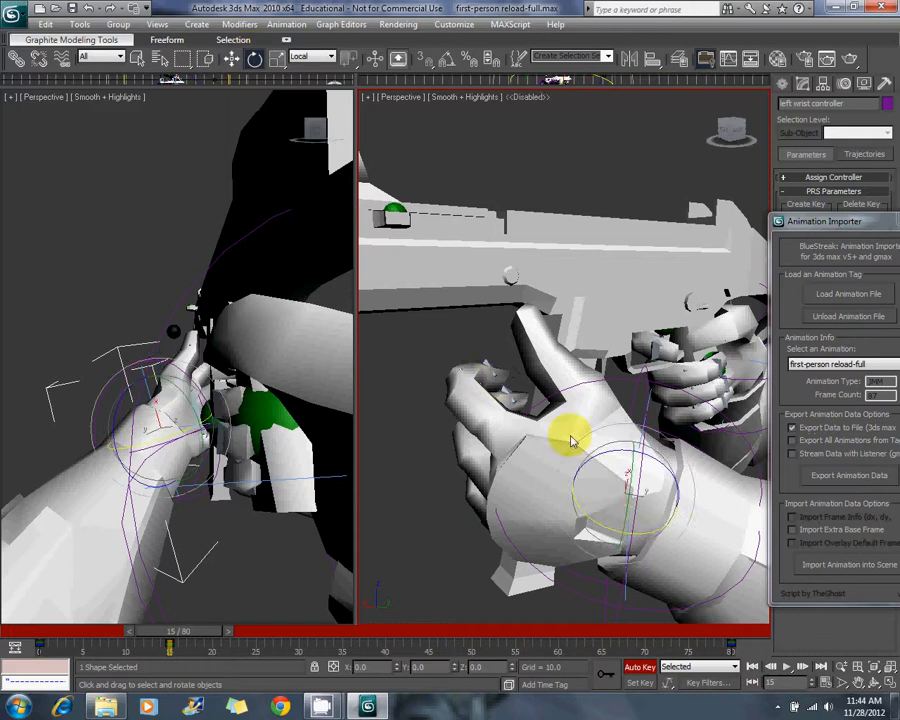
middle_click_drag(571, 438, 583, 488, "alt")
mouse_move(588, 472)
left_mouse_down()
mouse_move(613, 481)
mouse_move(610, 460)
mouse_move(562, 473)
mouse_move(575, 457)
left_mouse_up()
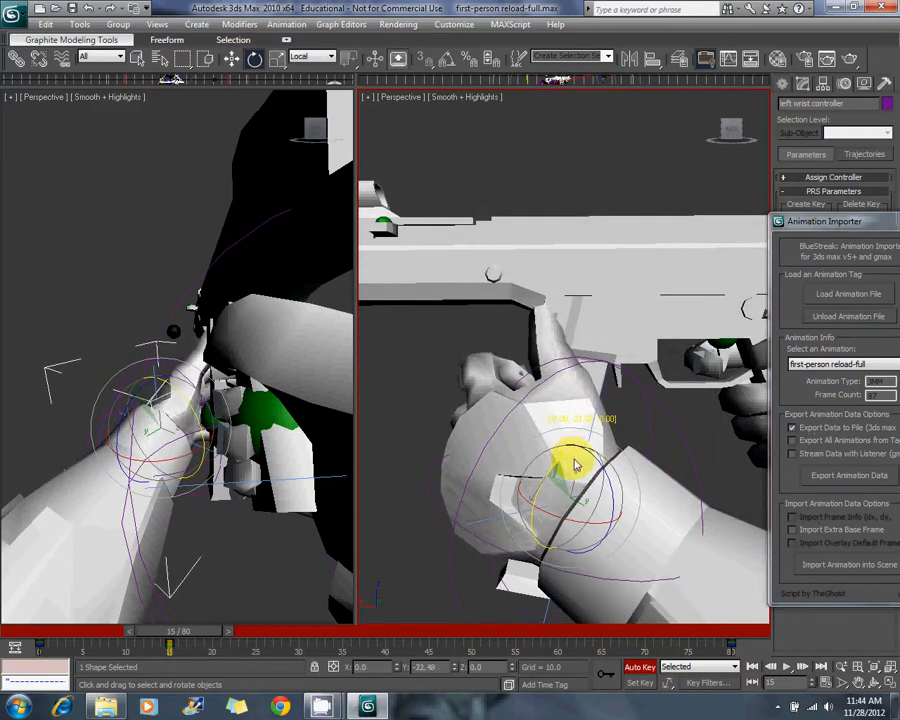
middle_click_drag(574, 460, 609, 462, "alt")
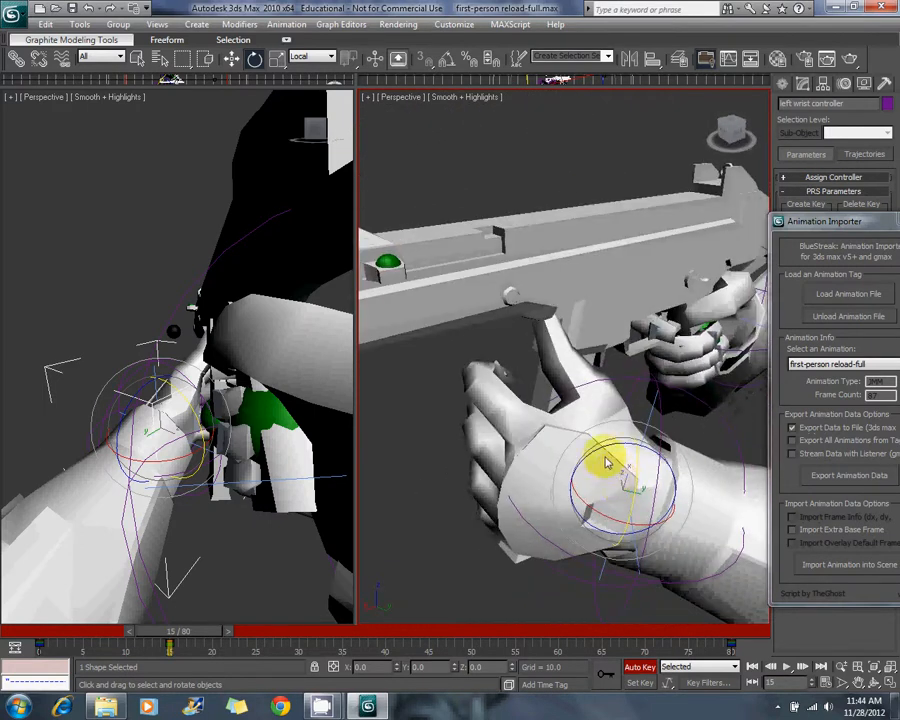
left_click_drag(641, 493, 641, 487)
- Move the left wrist controller horizontally to bring the palm against the magazine
key("w")
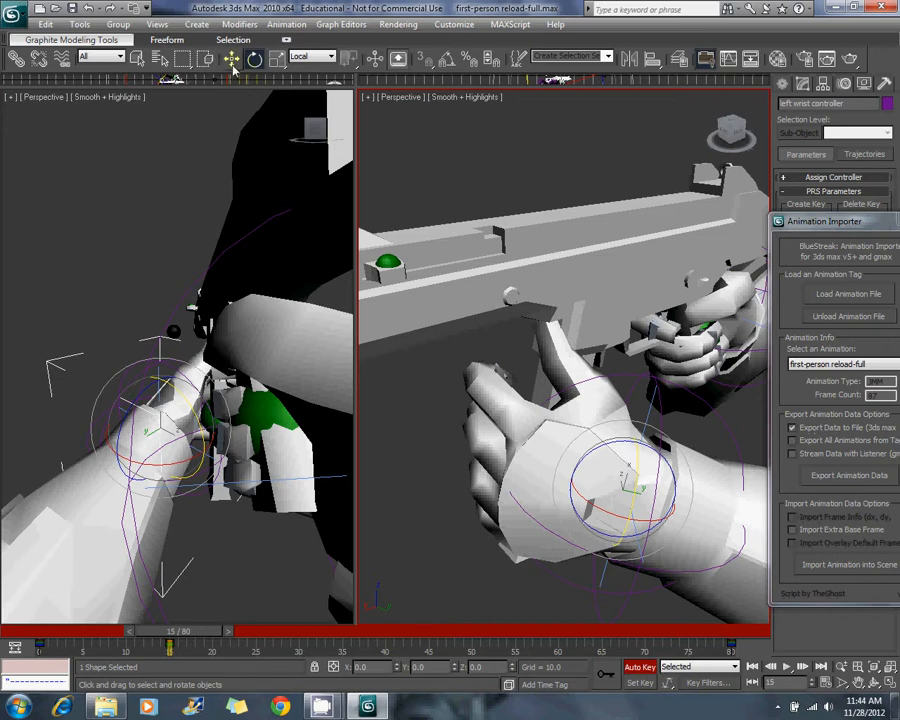
middle_click_drag(641, 487, 548, 488, "alt")
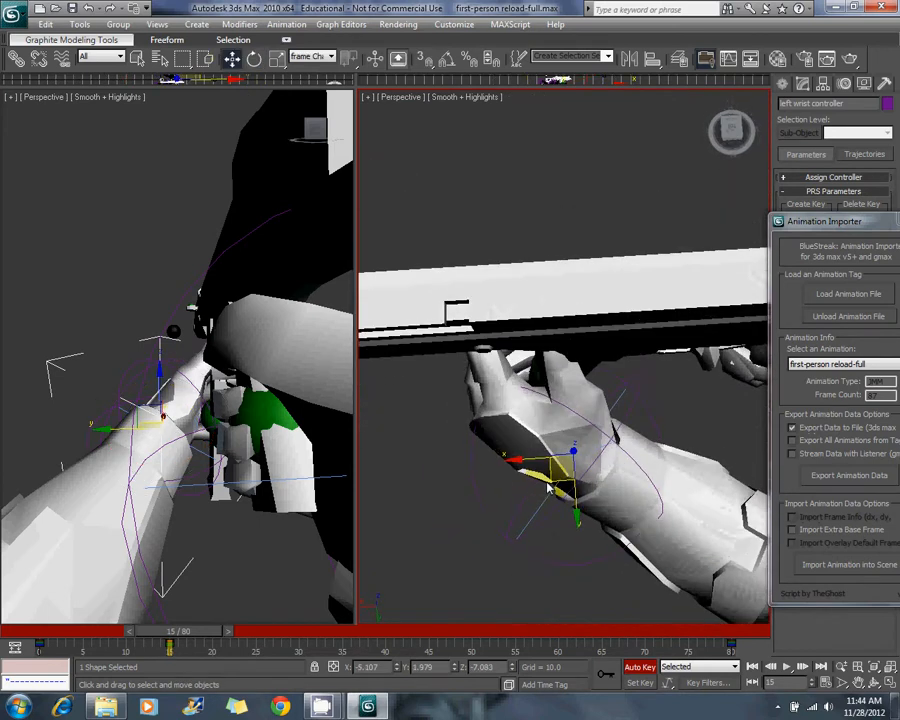
left_click_drag(552, 481, 577, 479)
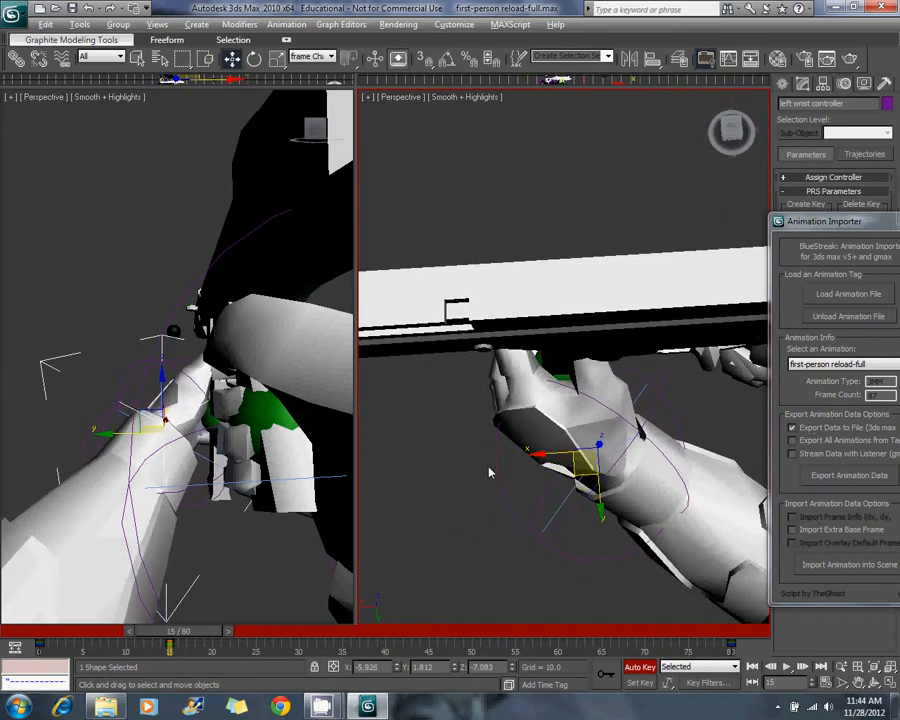
middle_click_drag(490, 470, 482, 325, "alt")
- Fine-tune the left wrist controller's rotation and position around the magazine, and switch the secondary viewport to Camera01
middle_click_drag(577, 395, 586, 427, "alt")
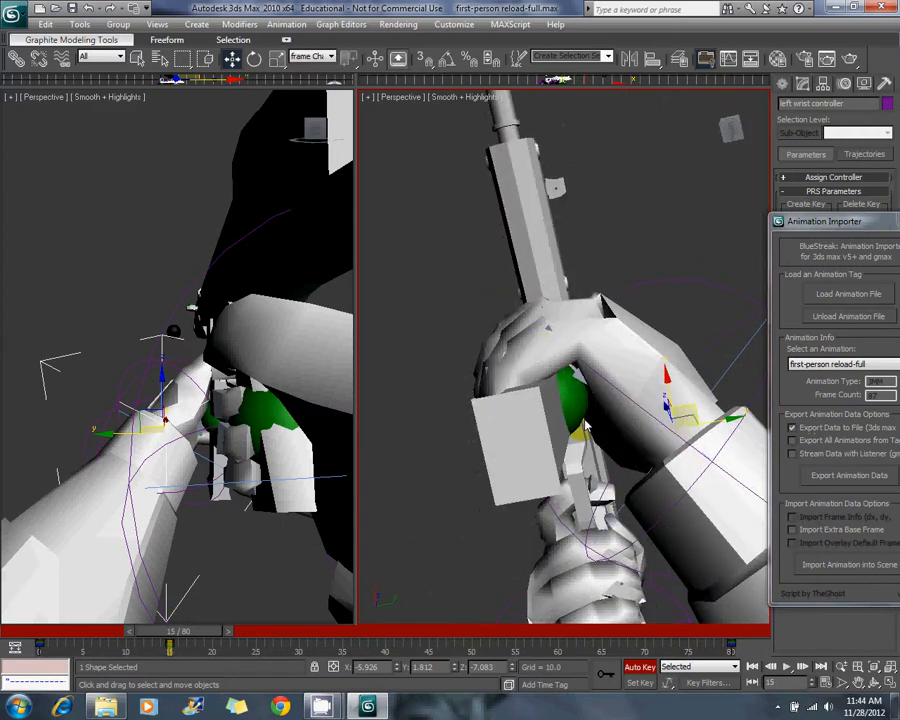
left_click(255, 59)
mouse_move(668, 426)
left_mouse_down()
mouse_move(683, 412)
mouse_move(670, 412)
left_mouse_up()
left_click(231, 59)
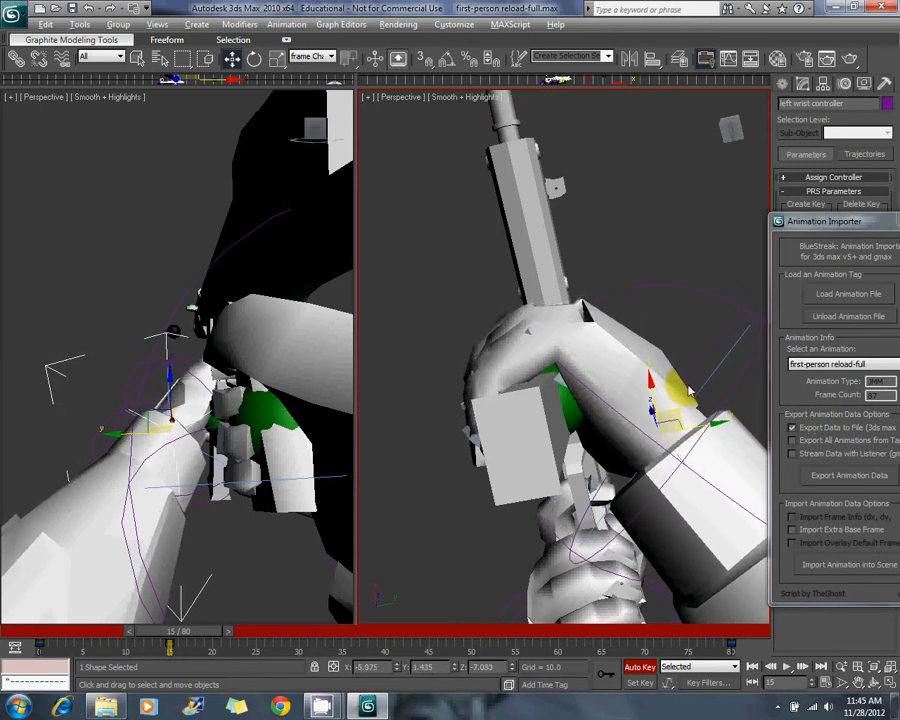
middle_click_drag(670, 412, 580, 531, "alt")
left_click_drag(574, 496, 570, 495)
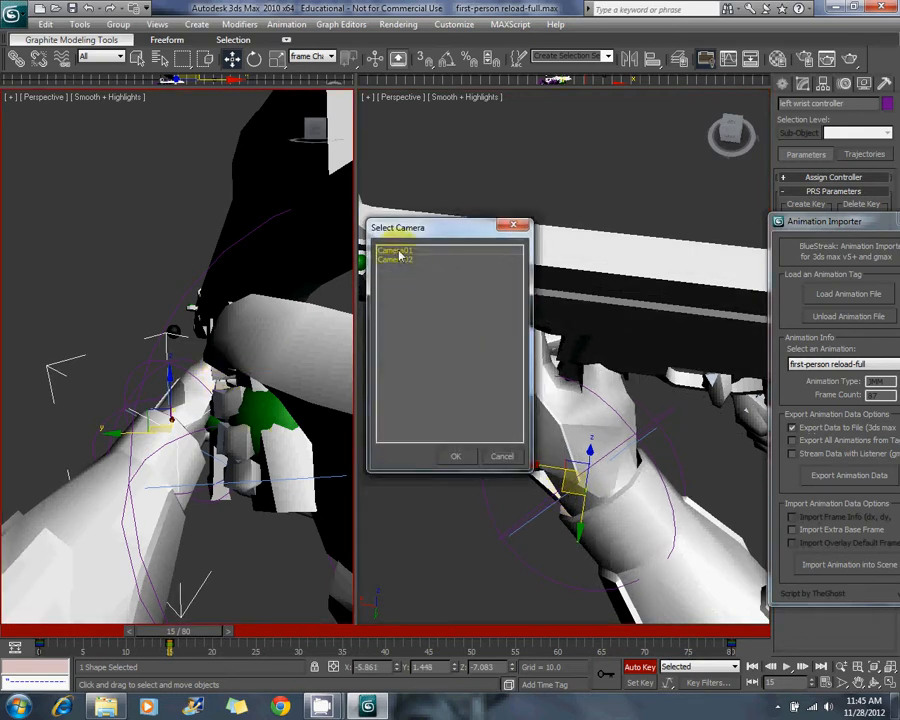
double_click(397, 251)
- Rotate the lower joint of the left index finger so the finger wraps around the magazine
middle_click_drag(613, 408, 552, 408, "alt")
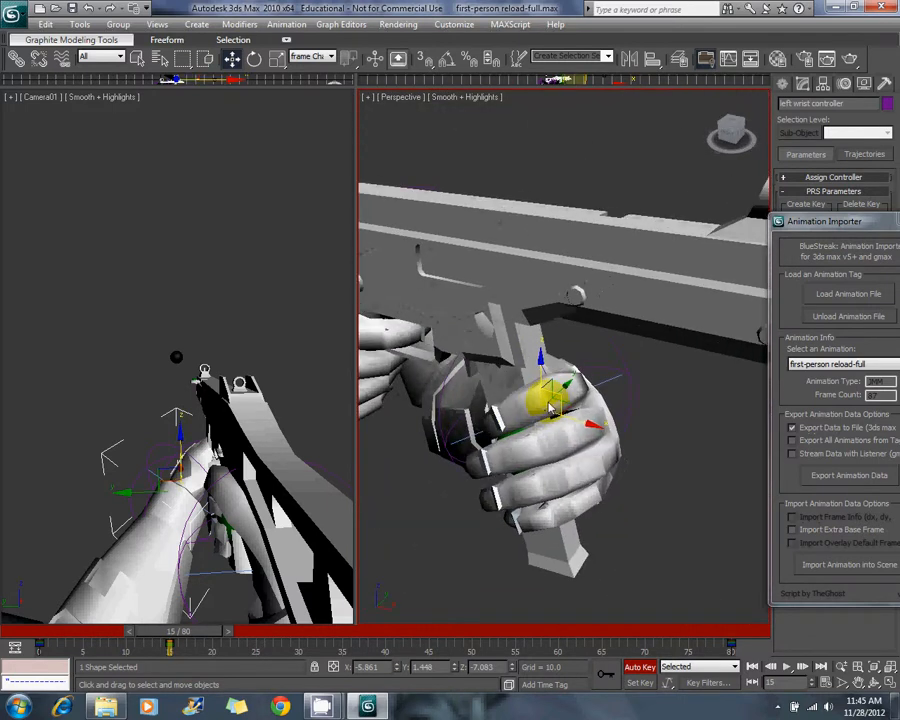
scroll(554, 410, "up", 5)
left_click(587, 437)
left_click(255, 59)
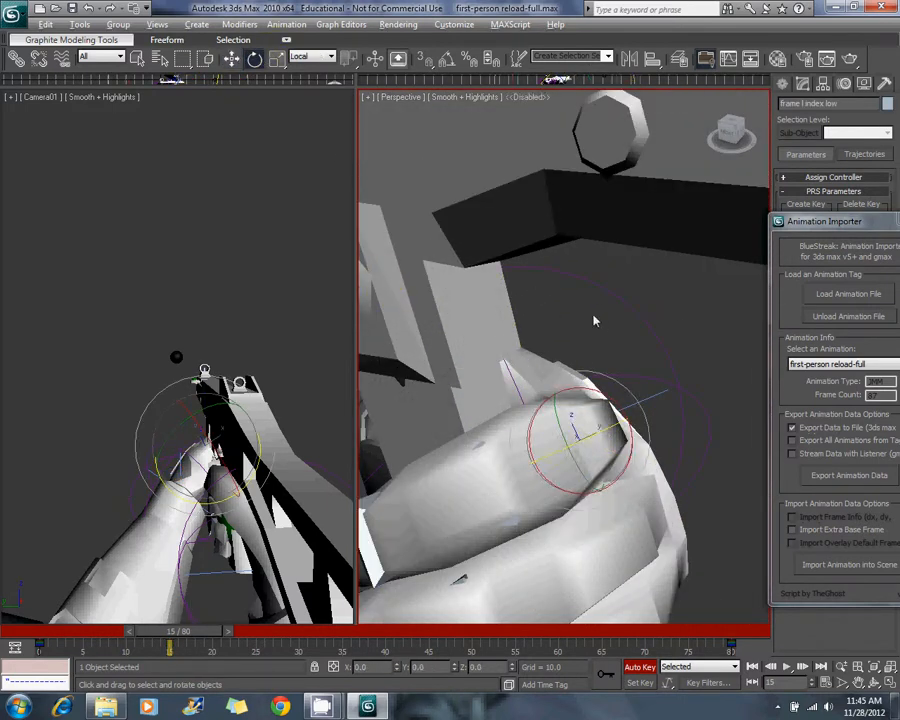
middle_click_drag(594, 319, 454, 320, "alt")
left_click_drag(541, 375, 540, 364)
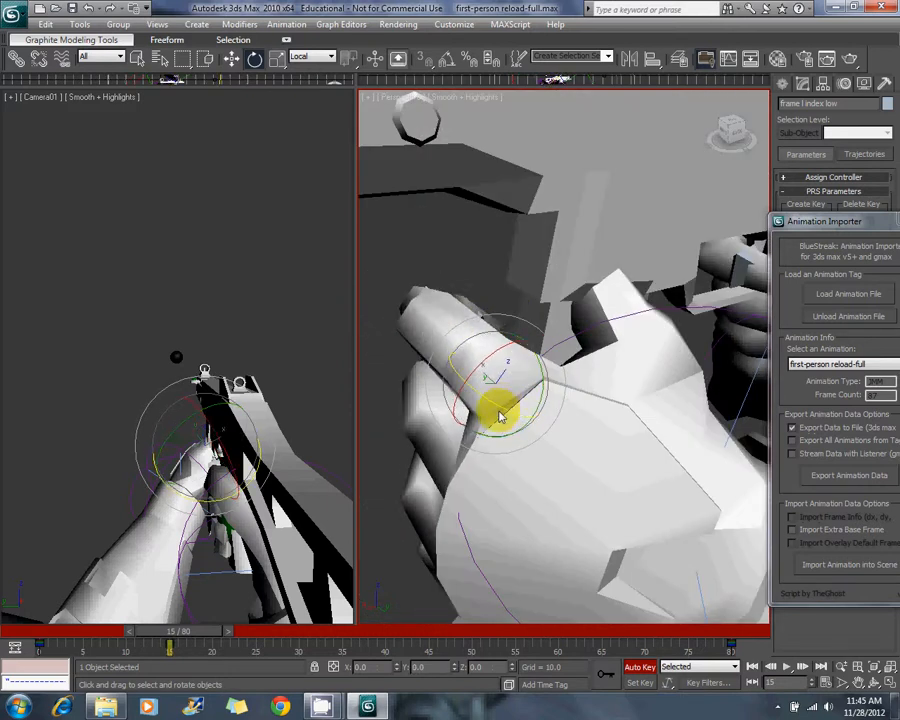
left_click_drag(500, 416, 472, 350)
middle_click_drag(472, 350, 631, 381, "alt")
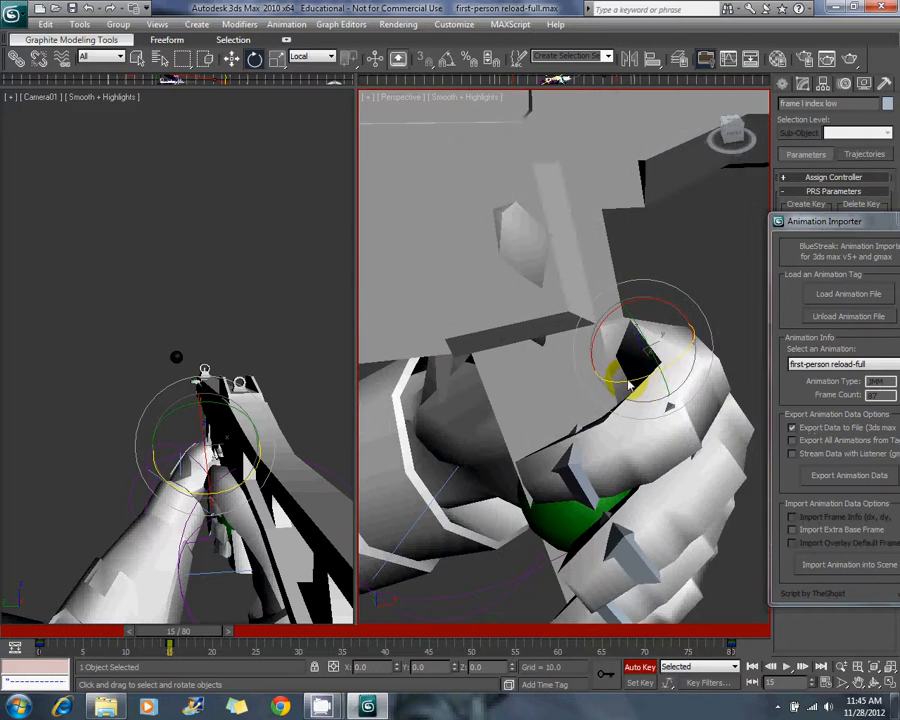
left_click_drag(629, 382, 601, 388)
- Curl the middle joint of the left index finger around the magazine, and select the finger's tip joint
left_click(610, 432)
middle_click_drag(611, 432, 678, 422, "alt")
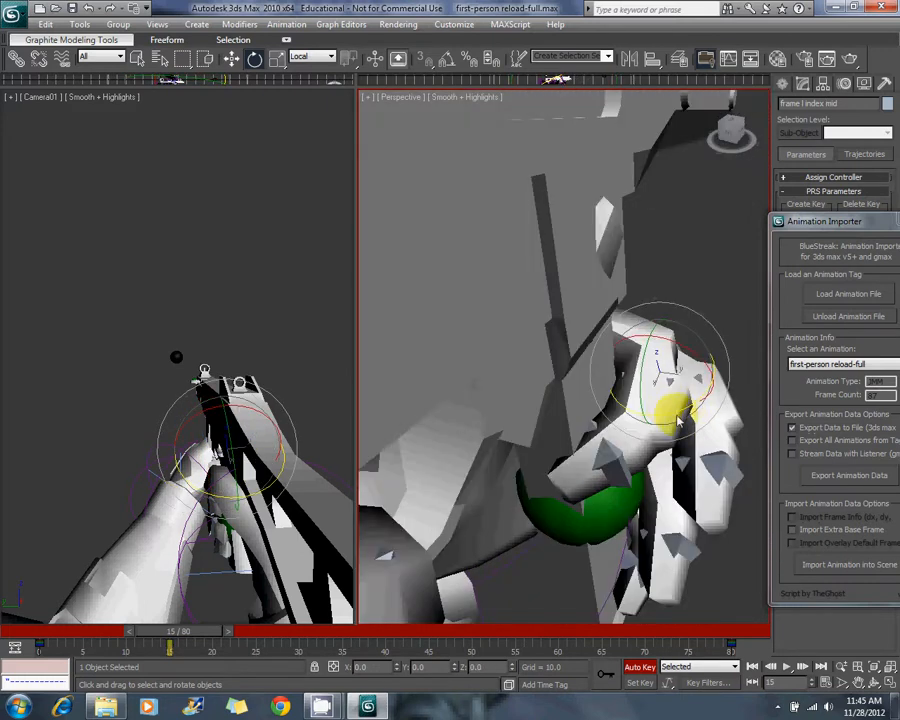
left_click_drag(664, 420, 658, 425)
left_click(632, 474)
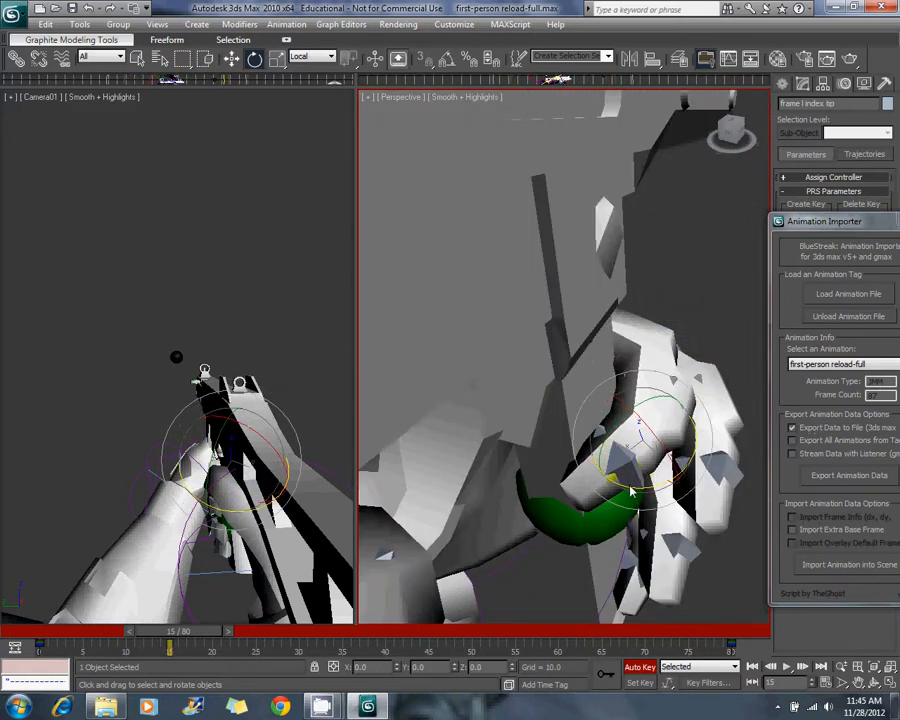
- Rotate the lower and middle joints of the left middle finger to curl it around the magazine
middle_click_drag(643, 498, 528, 416, "alt")
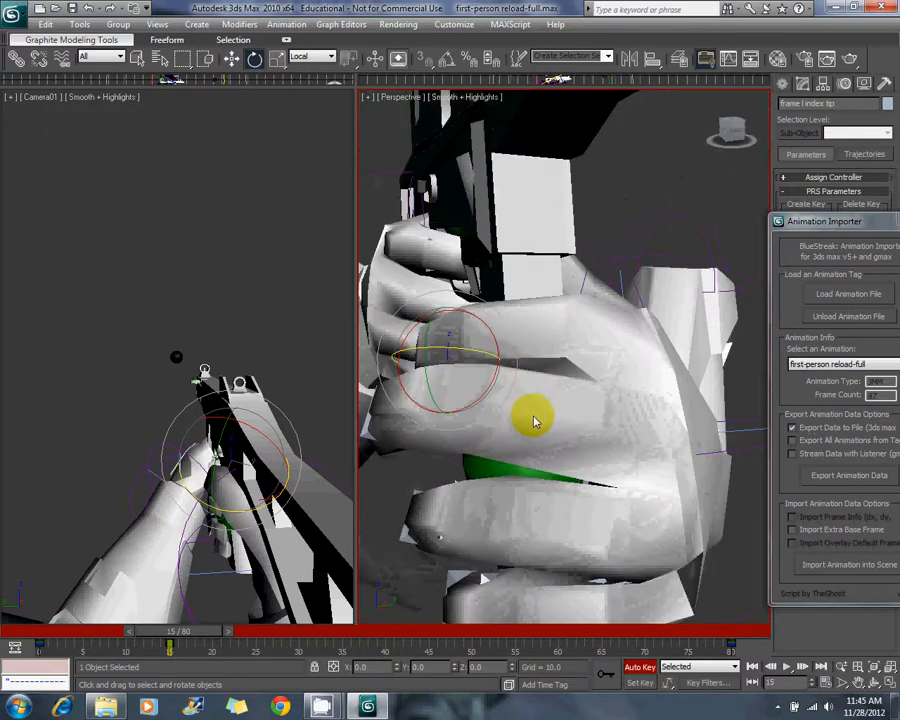
left_click(578, 437)
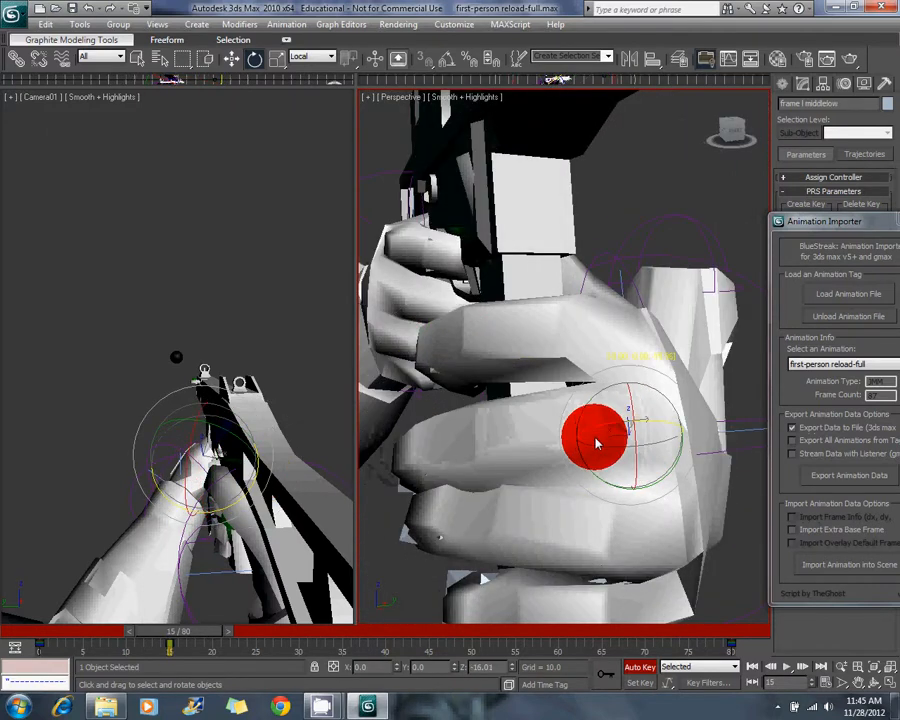
middle_click_drag(595, 430, 635, 408, "alt")
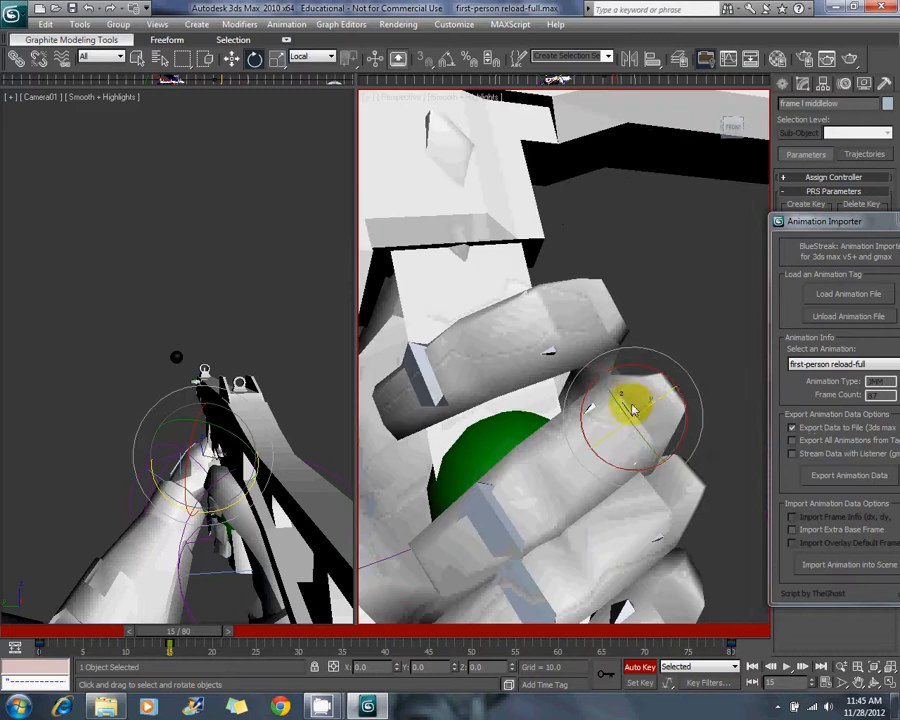
left_click_drag(656, 373, 677, 377)
middle_click_drag(609, 386, 657, 347, "alt")
left_click(652, 345)
mouse_move(640, 352)
left_mouse_down()
mouse_move(626, 360)
mouse_move(630, 372)
left_mouse_up()
- Rotate the lower and middle joints of the left ring finger so it grips the magazine
middle_click_drag(632, 372, 640, 474, "alt")
left_click(538, 426)
left_click_drag(693, 458, 730, 510)
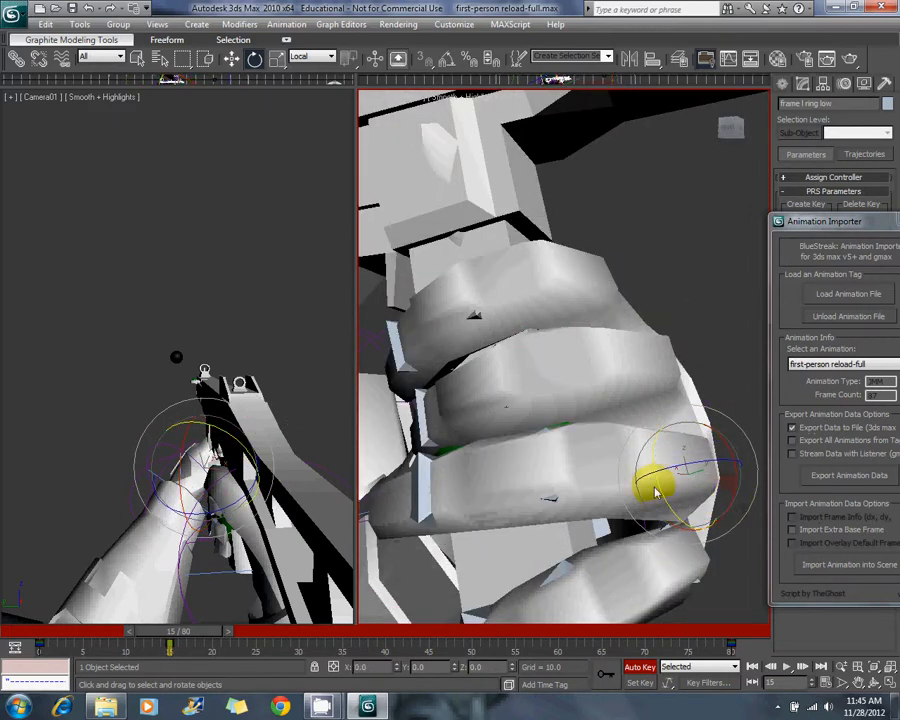
middle_click_drag(657, 491, 681, 452, "alt")
left_click_drag(607, 497, 603, 503)
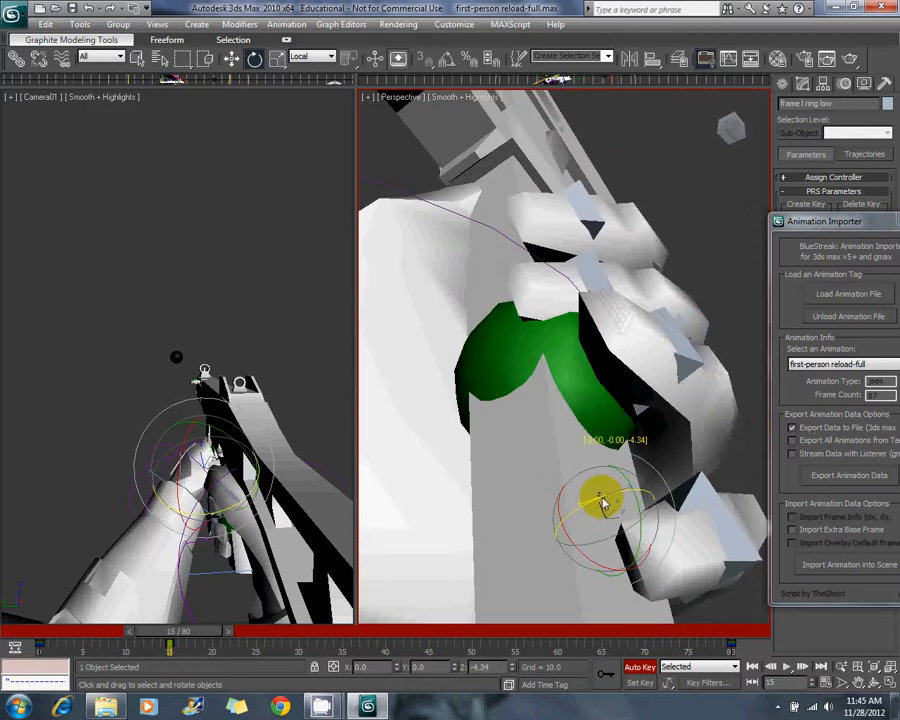
left_click(672, 440)
left_click_drag(649, 432, 633, 449)
- Rotate the left pinky's lower joint and curl the finger toward the magazine
middle_click_drag(684, 454, 600, 422, "alt")
left_click(553, 413)
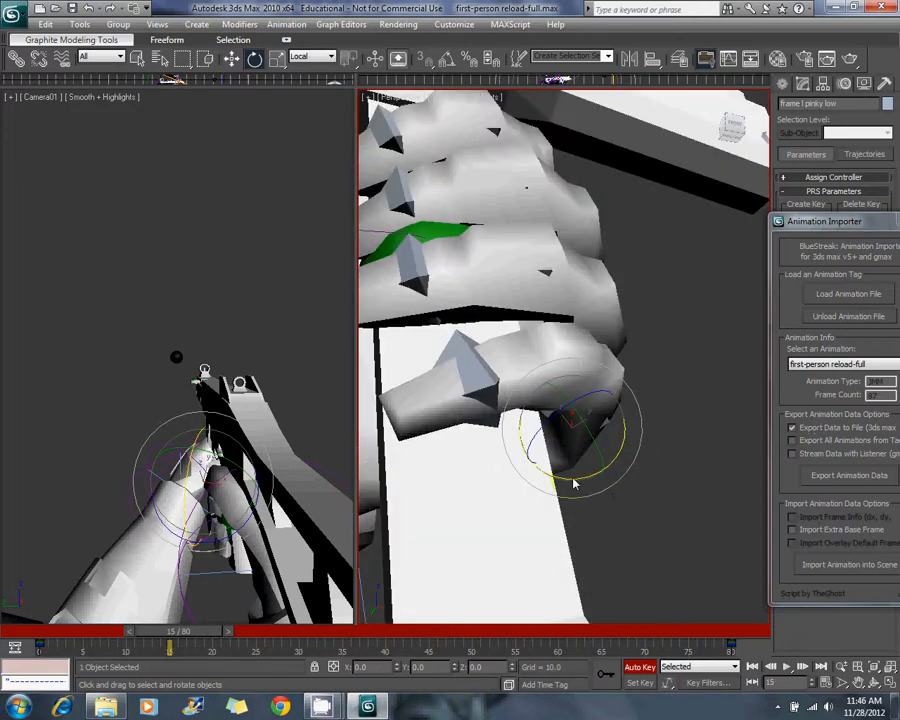
left_click_drag(574, 484, 552, 478)
middle_click_drag(552, 468, 639, 412, "alt")
left_click(606, 369)
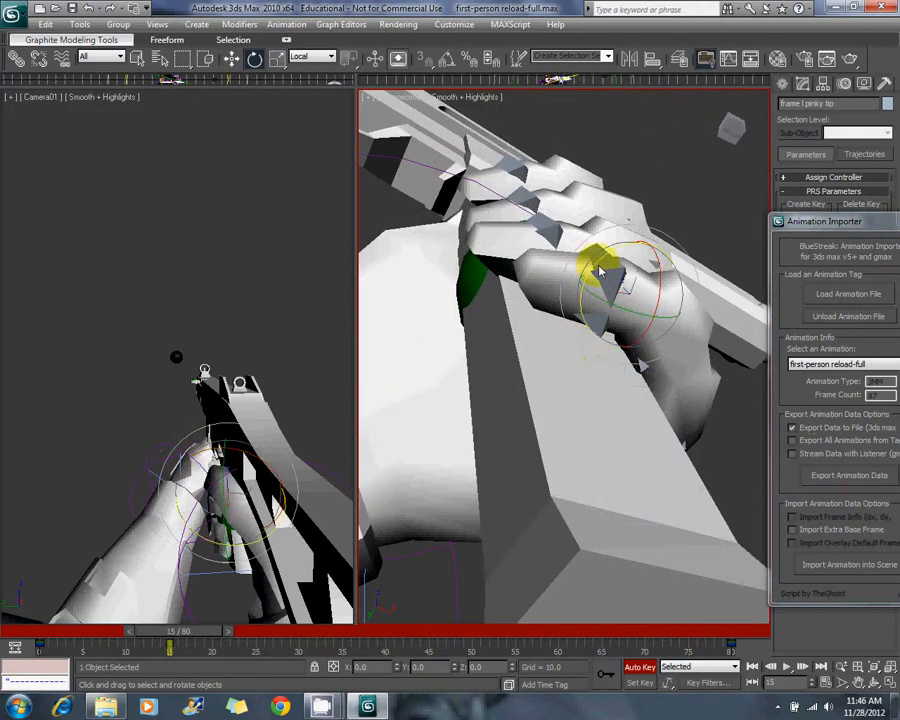
- Rotate the left thumb's lower joint about -19 degrees on its local Y axis to stand it beside the magazine
middle_click_drag(657, 258, 562, 517, "alt")
left_click(610, 351)
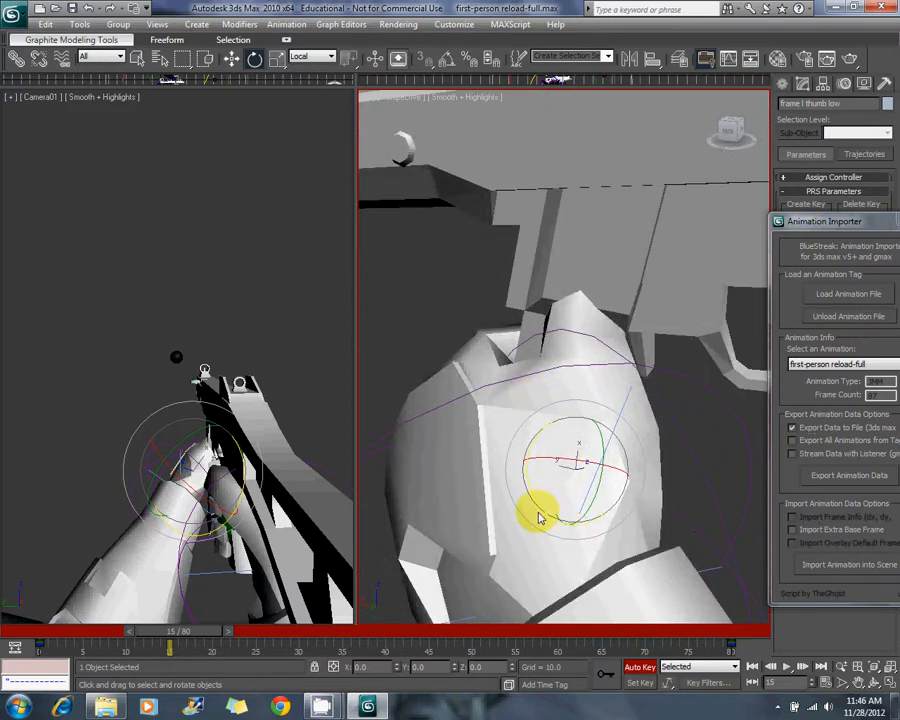
left_click_drag(590, 492, 587, 528)
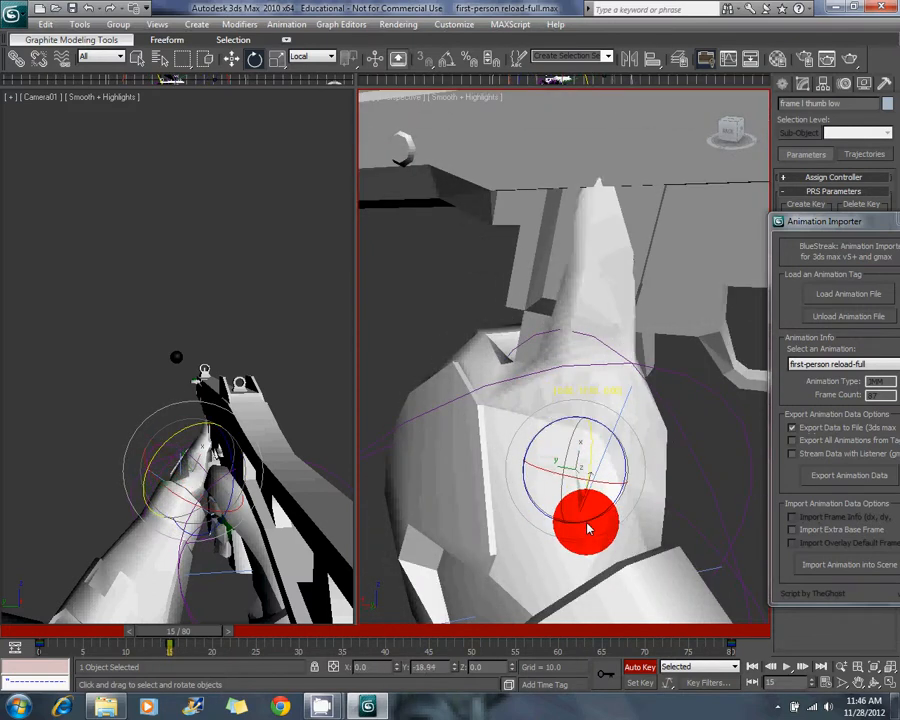
- Move the left wrist controller slightly lower along the magazine
middle_click_drag(561, 436, 505, 300, "alt")
key("w")
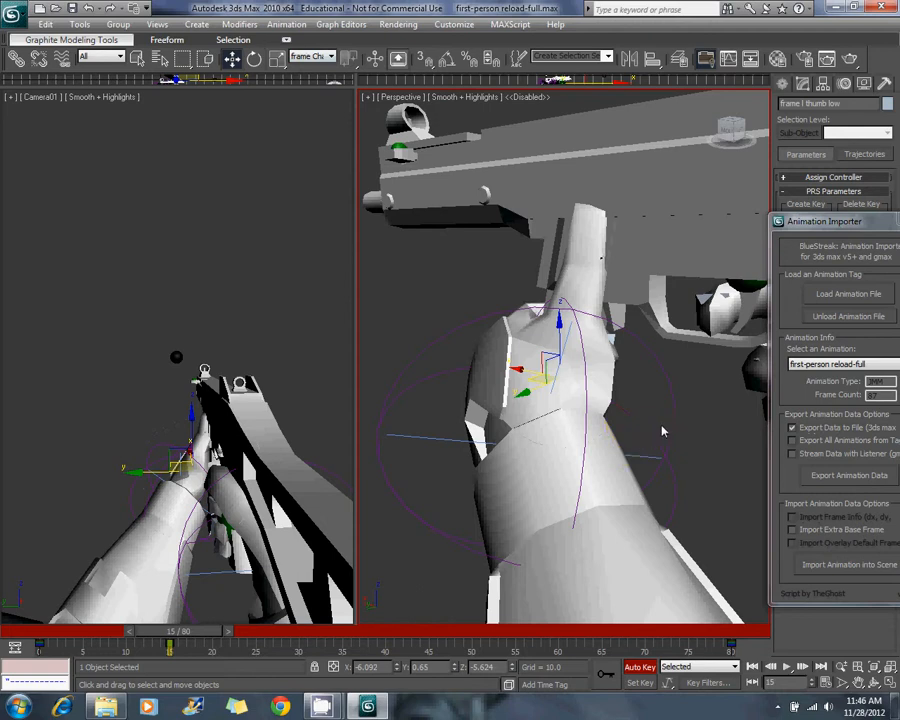
middle_click_drag(675, 425, 570, 372, "alt")
left_click(570, 372)
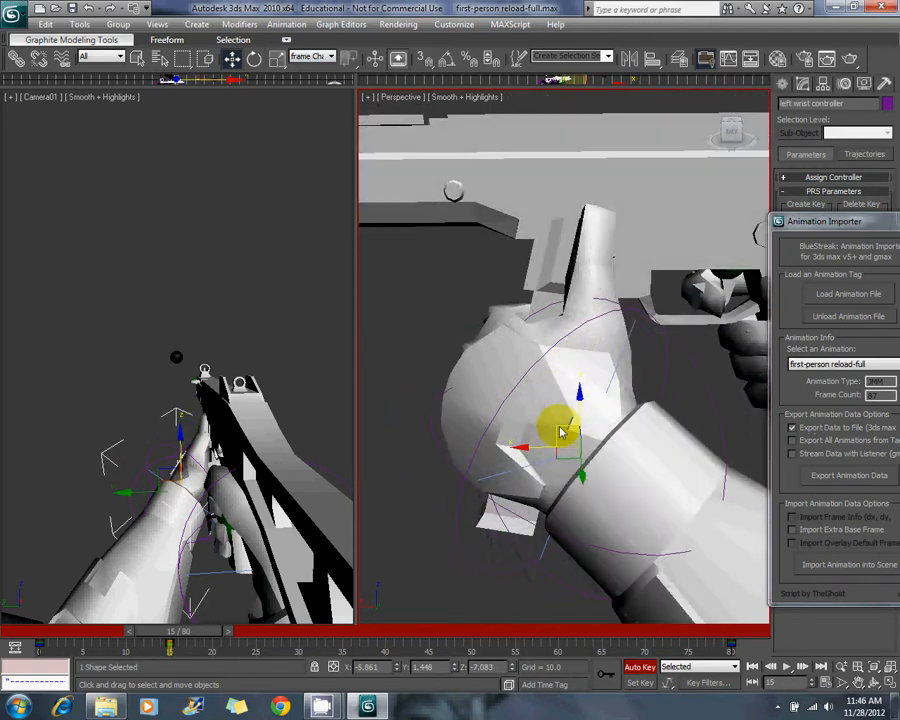
left_click_drag(560, 430, 554, 456)
- Rotate the left thumb's middle and lower joints so the thumb rests along the side of the magazine
left_click(583, 318)
middle_click_drag(583, 318, 498, 350, "alt")
left_click(254, 58)
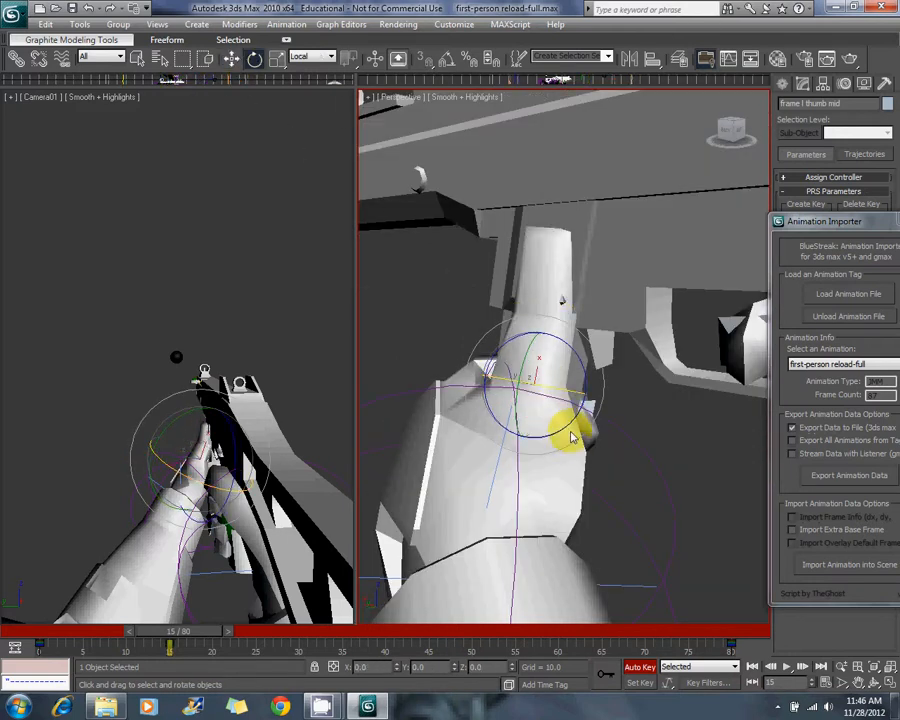
left_click_drag(572, 437, 578, 417)
middle_click_drag(522, 412, 600, 388, "alt")
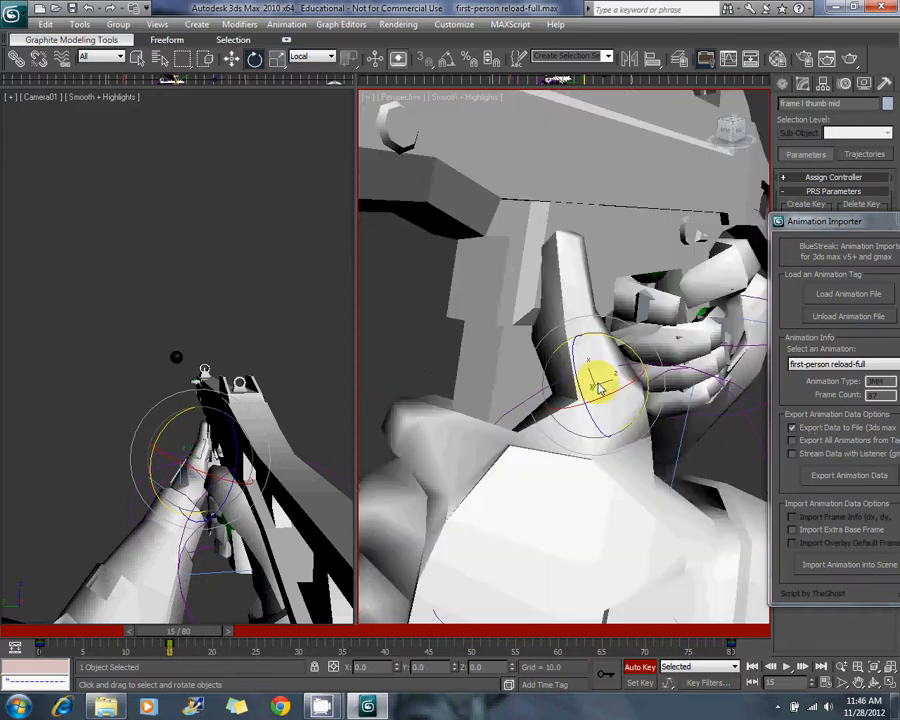
left_click(610, 456)
left_click_drag(643, 449, 655, 449)
middle_click_drag(655, 449, 575, 459, "alt")
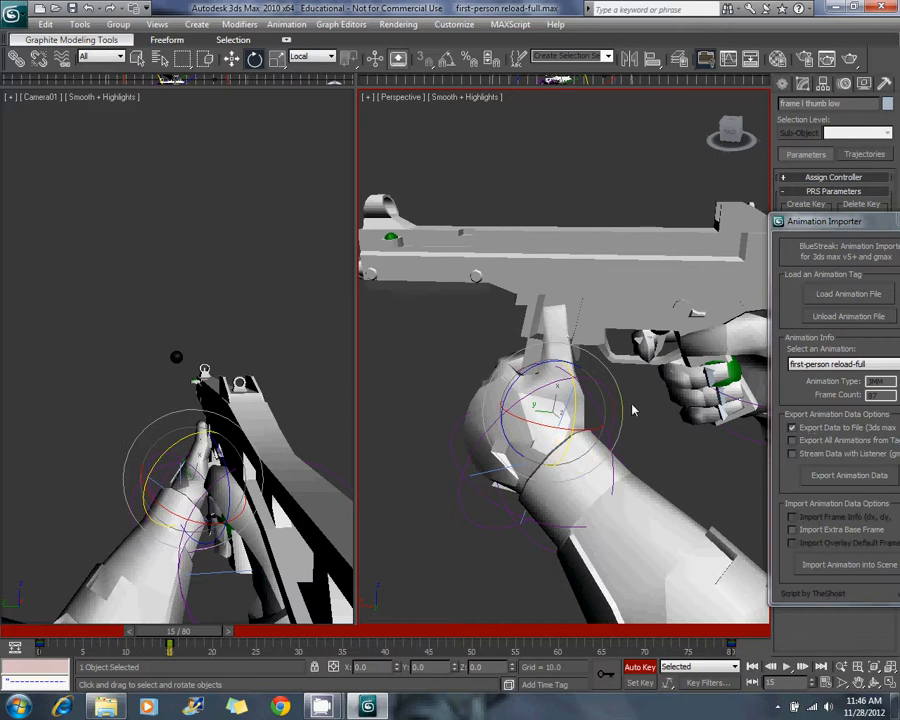
- Rotate the right wrist controller on several local axes to tilt the gun at frame 15
middle_click_drag(660, 458, 655, 388, "alt")
left_click(652, 437)
left_click_drag(660, 377, 662, 376)
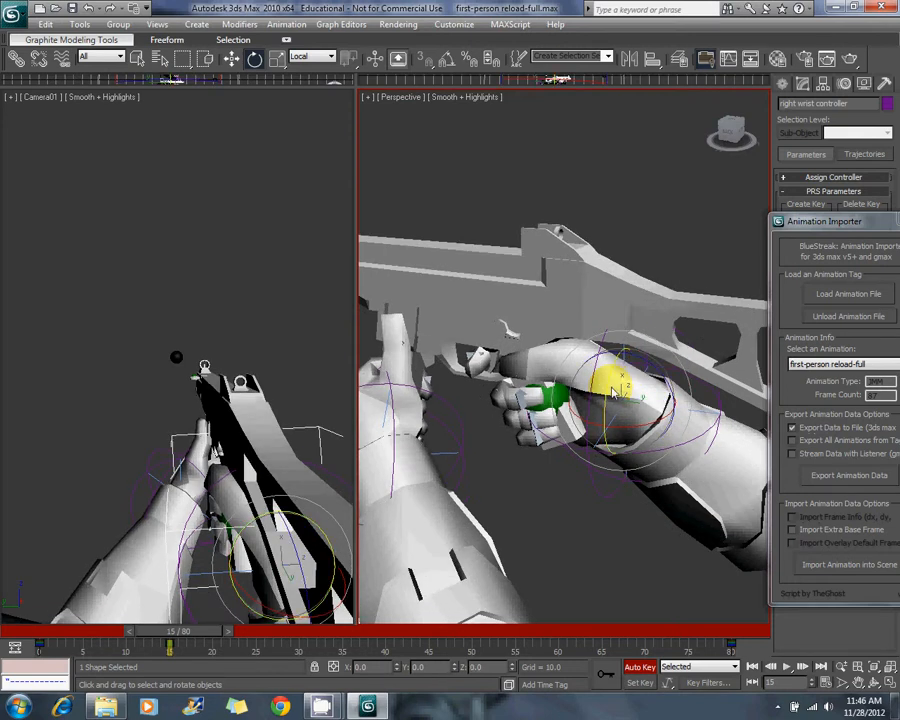
left_click_drag(617, 392, 657, 423)
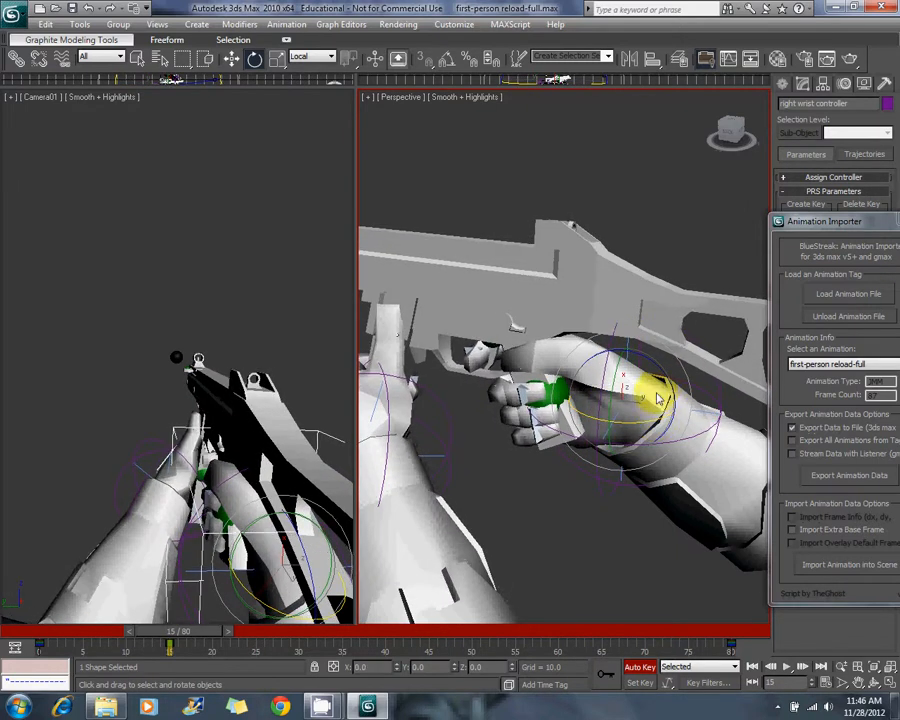
left_click_drag(671, 380, 658, 425)
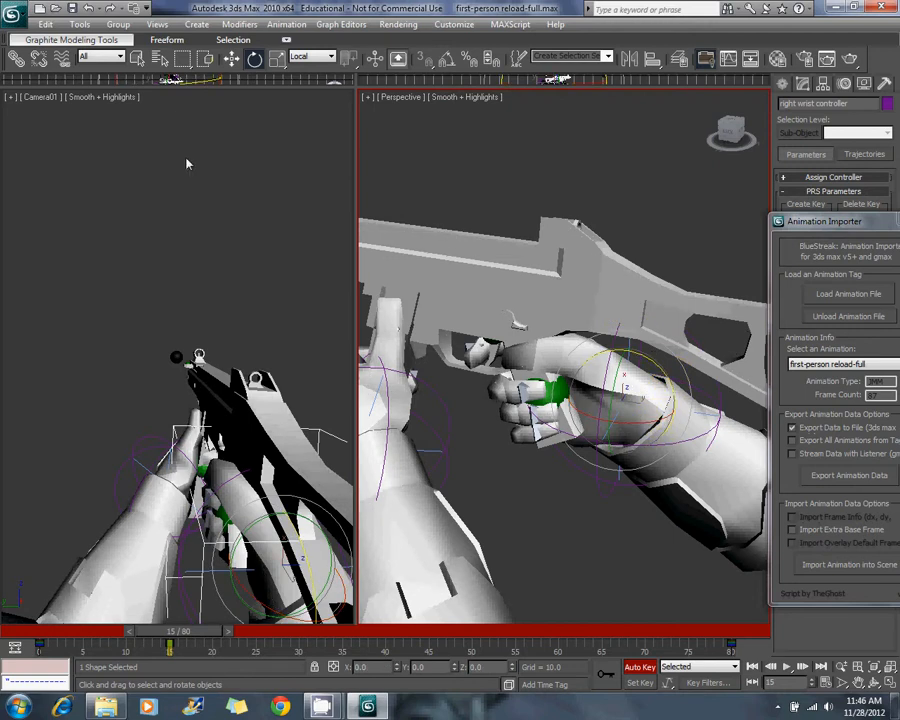
- Shift the right wrist controller slightly sideways at frame 15
left_click(233, 62)
middle_click_drag(558, 270, 507, 298, "alt")
left_click_drag(544, 420, 559, 420)
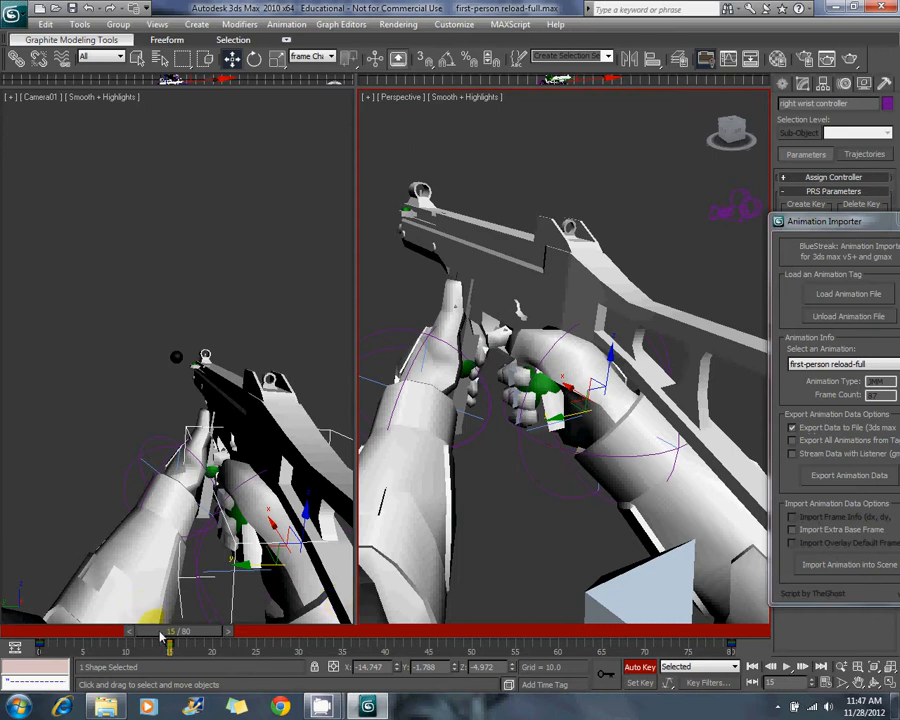
- At frame 9, move the left wrist controller forward off the magazine and rotate it to turn the hand outward
left_click_drag(175, 637, 110, 633)
middle_click_drag(577, 416, 390, 428, "alt")
middle_click_drag(522, 430, 312, 550, "alt")
left_click_drag(135, 638, 148, 640)
middle_click_drag(425, 562, 502, 493, "alt")
left_click(508, 505)
left_click(518, 320)
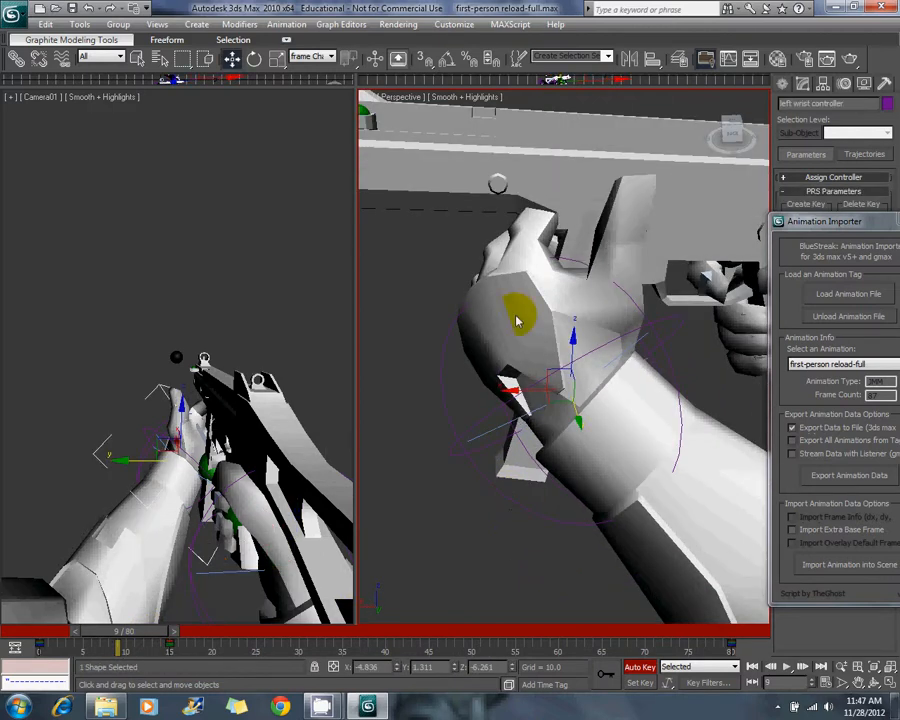
left_click_drag(541, 383, 450, 218)
key("e")
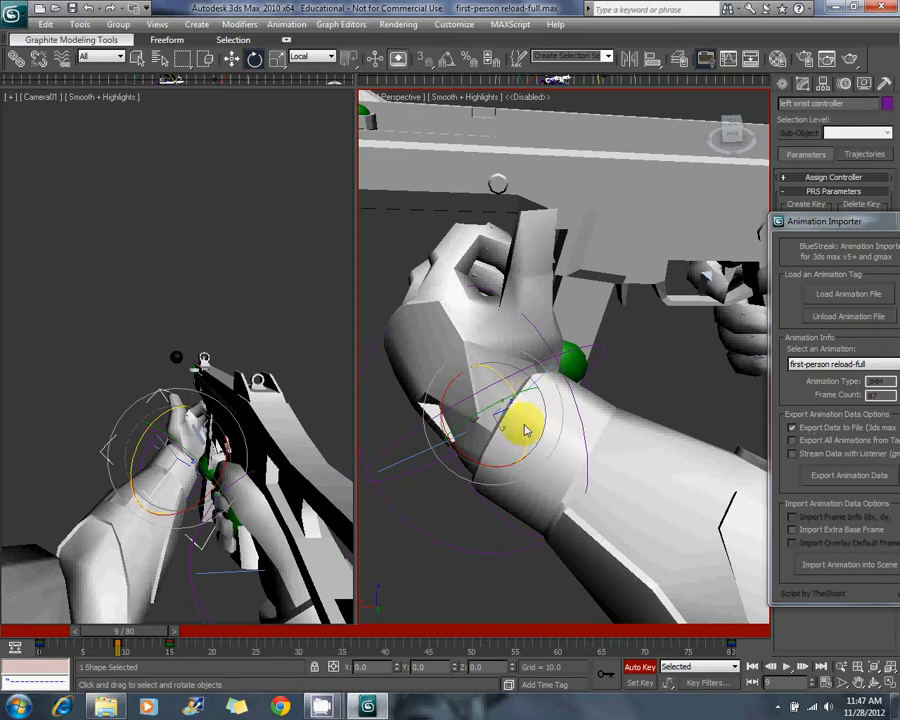
left_click_drag(527, 430, 434, 388)
- Rotate the left thumb's middle and tip joints outward, away from the gun, at frame 9
middle_click_drag(434, 388, 728, 380, "alt")
left_click(620, 312)
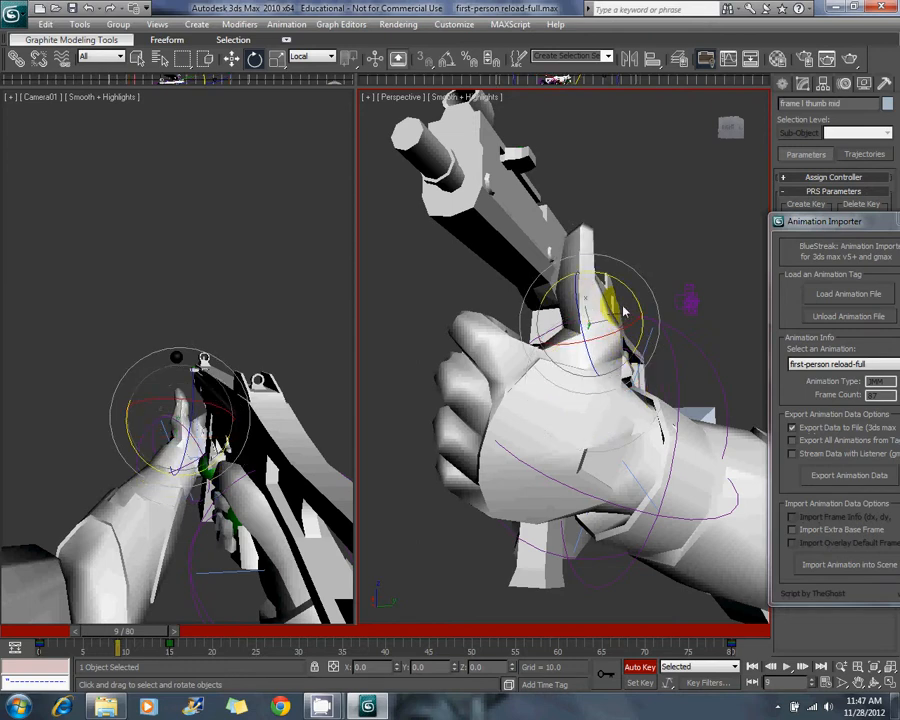
left_click_drag(622, 312, 649, 318)
left_click_drag(584, 293, 632, 280)
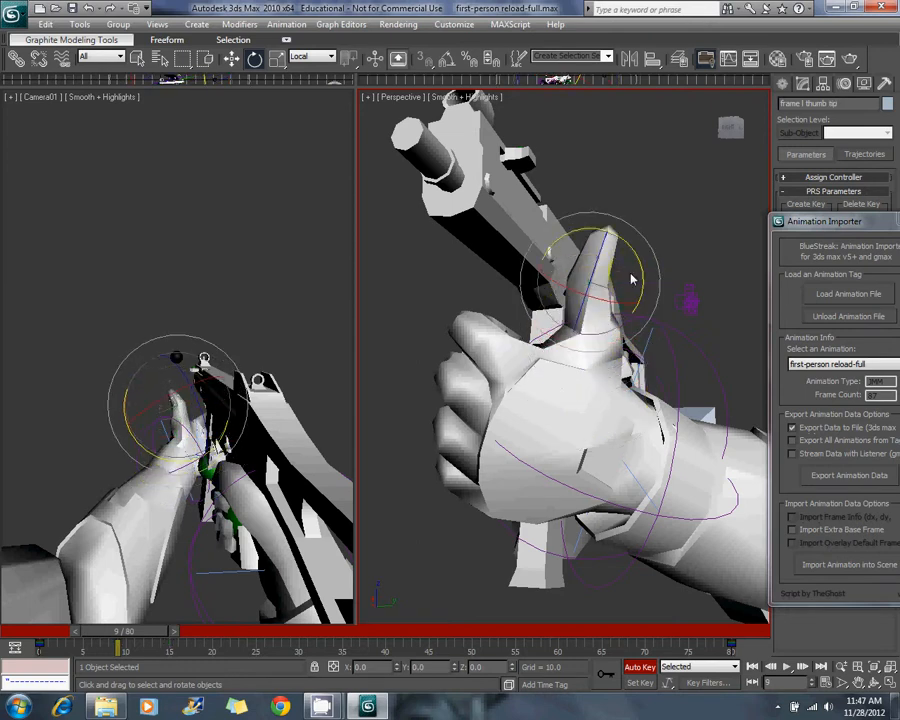
- Rotate the lower joints of the four left fingers outward to open the hand at frame 9
middle_click_drag(614, 254, 524, 352, "alt")
left_click(490, 398)
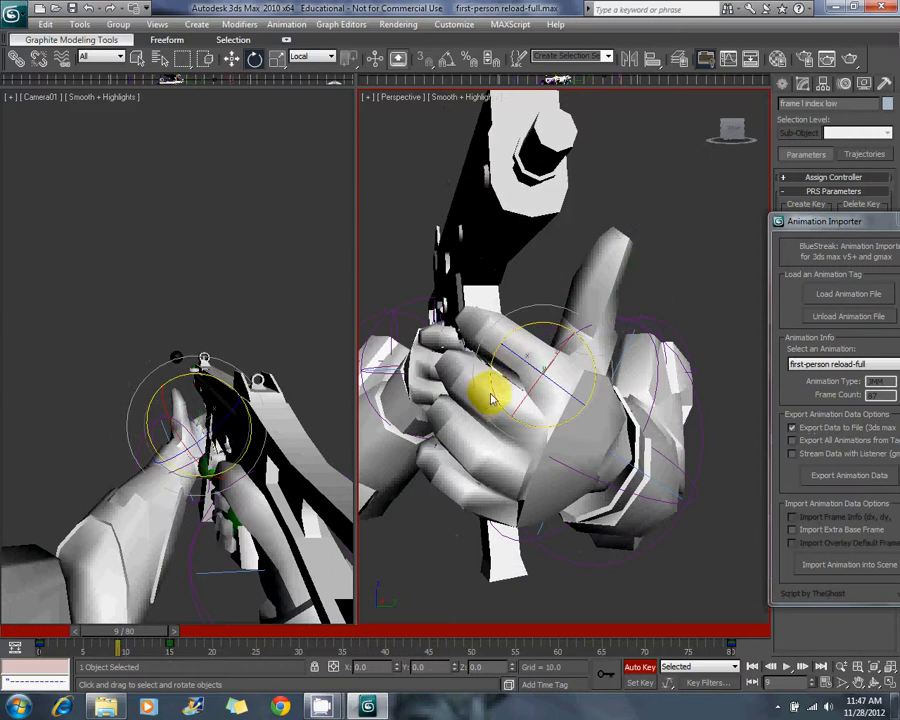
middle_click_drag(480, 476, 482, 432, "alt")
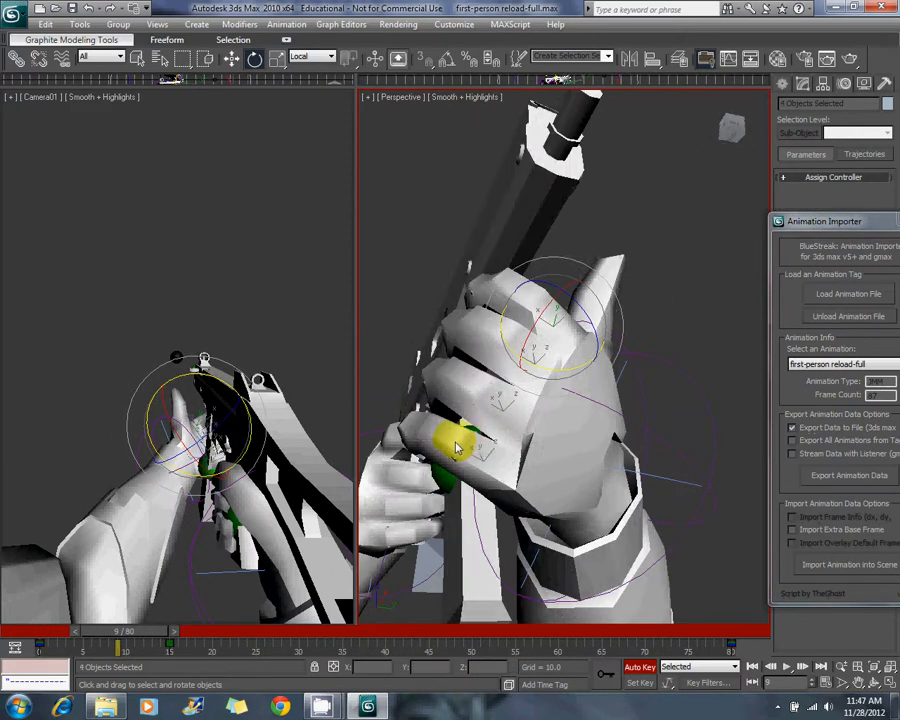
left_click(512, 362, "ctrl")
left_click_drag(488, 456, 506, 463)
middle_click_drag(510, 436, 472, 452, "alt")
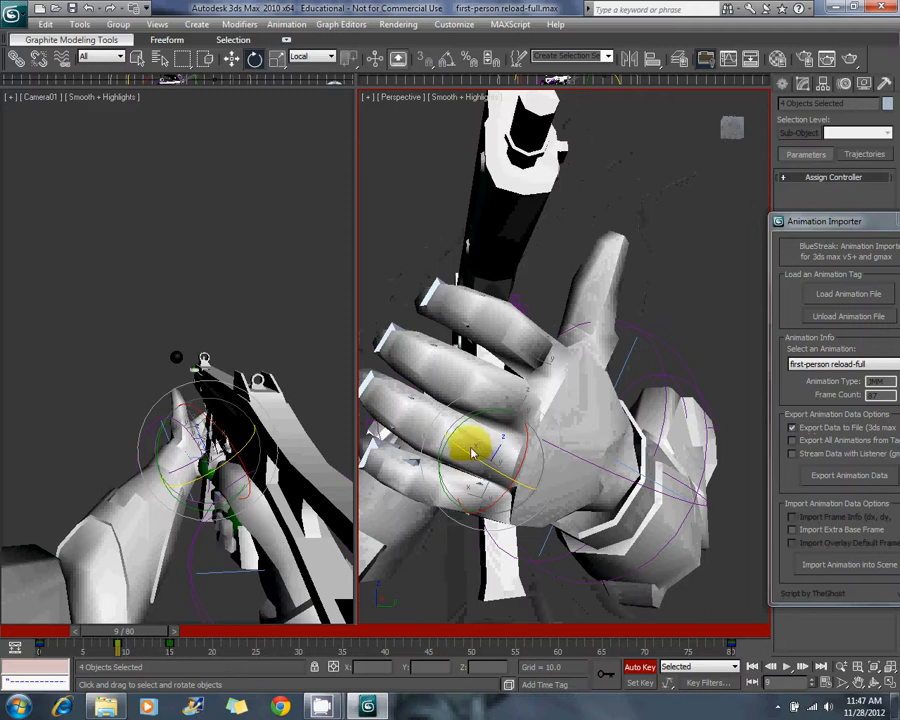
left_click(474, 437)
left_click_drag(476, 428, 461, 419)
- Select the middle joints of all four left fingers and rotate them together to uncurl the fingers
left_click(395, 405)
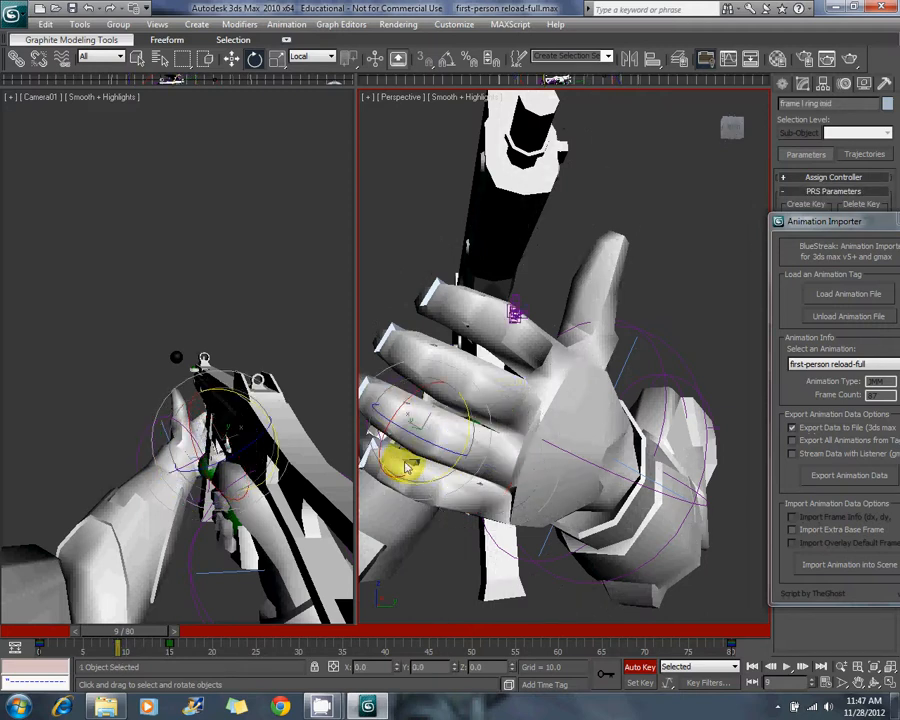
left_click(443, 407, "ctrl")
left_click(487, 326, "ctrl")
middle_click_drag(497, 337, 594, 448, "alt")
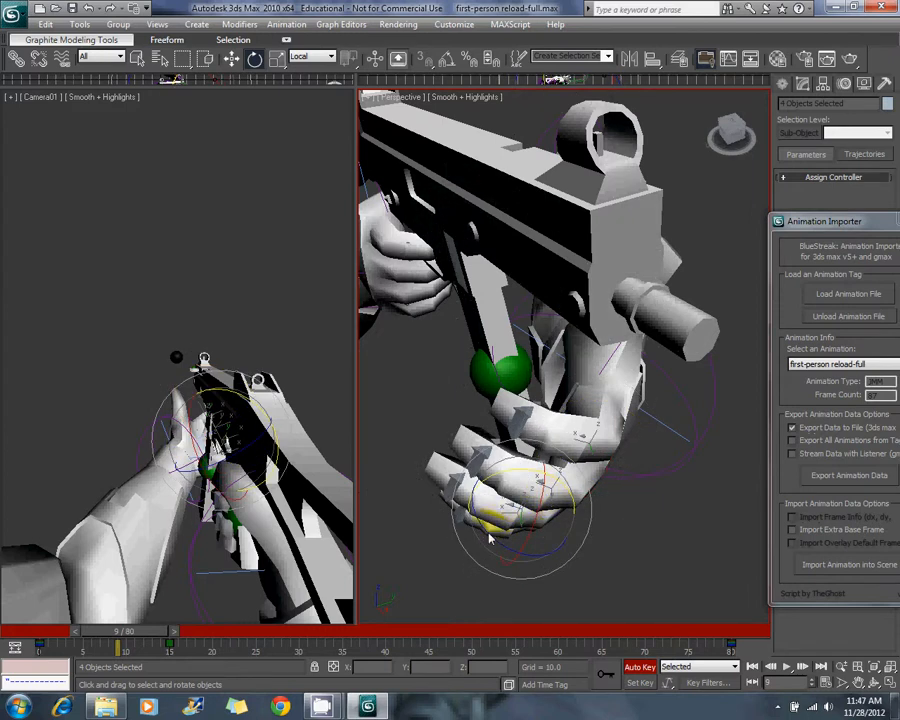
left_click_drag(490, 538, 527, 566)
- Select the tip joints of all four left fingers and rotate them together to straighten the fingertips
middle_click_drag(527, 566, 583, 473, "alt")
left_click(596, 405)
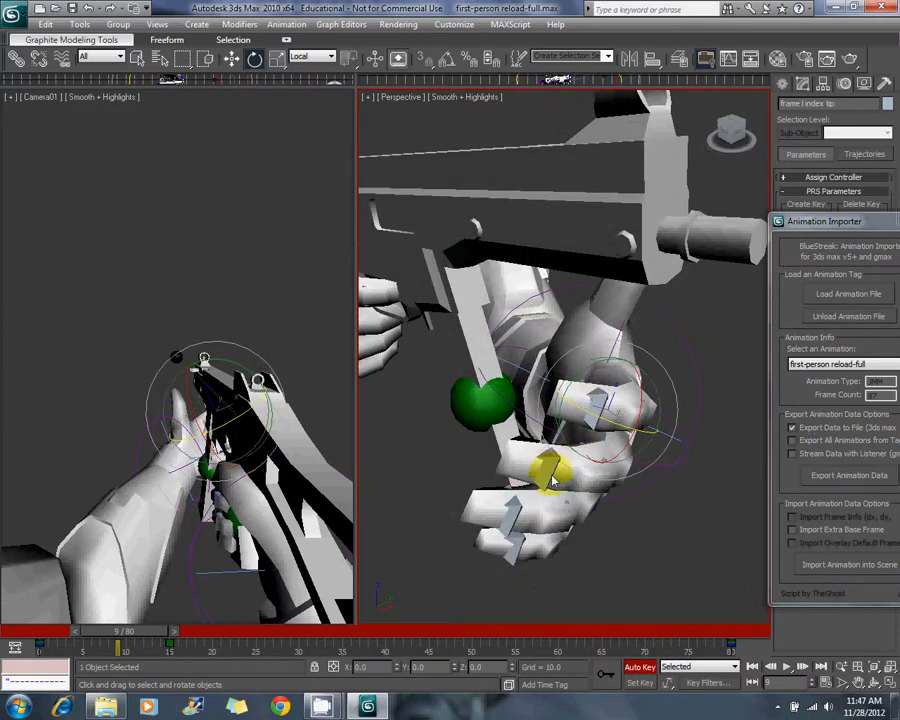
left_click(516, 545, "ctrl")
middle_click_drag(516, 545, 690, 402, "alt")
left_click_drag(695, 383, 662, 400)
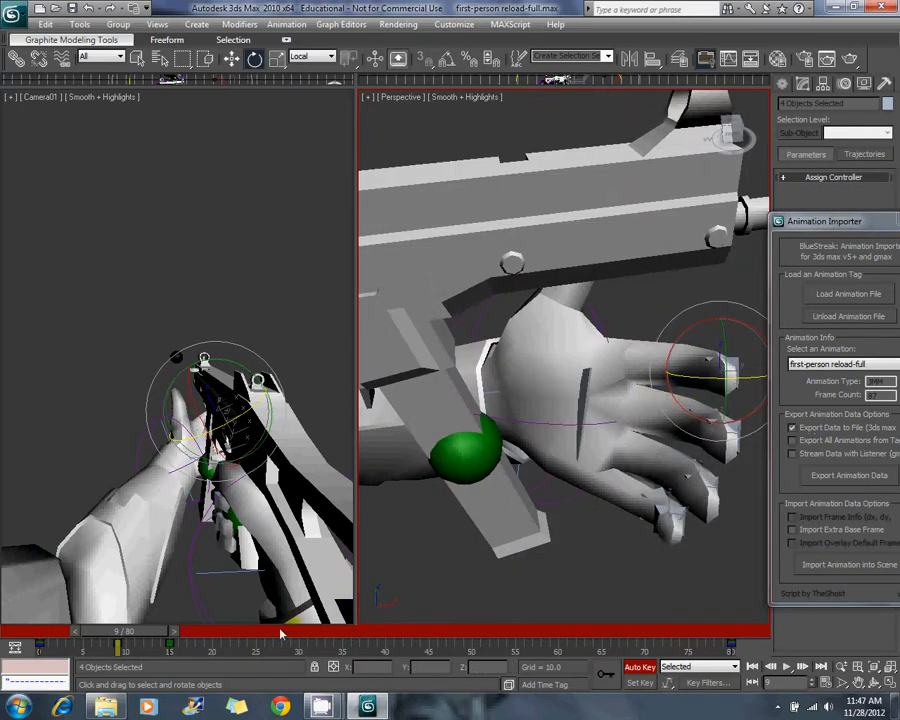
- Rotate the left thumb's lower joint slightly to adjust the open-hand pose at frame 9
middle_click_drag(530, 310, 645, 344, "alt")
left_click(605, 352)
left_click_drag(654, 347, 647, 333)
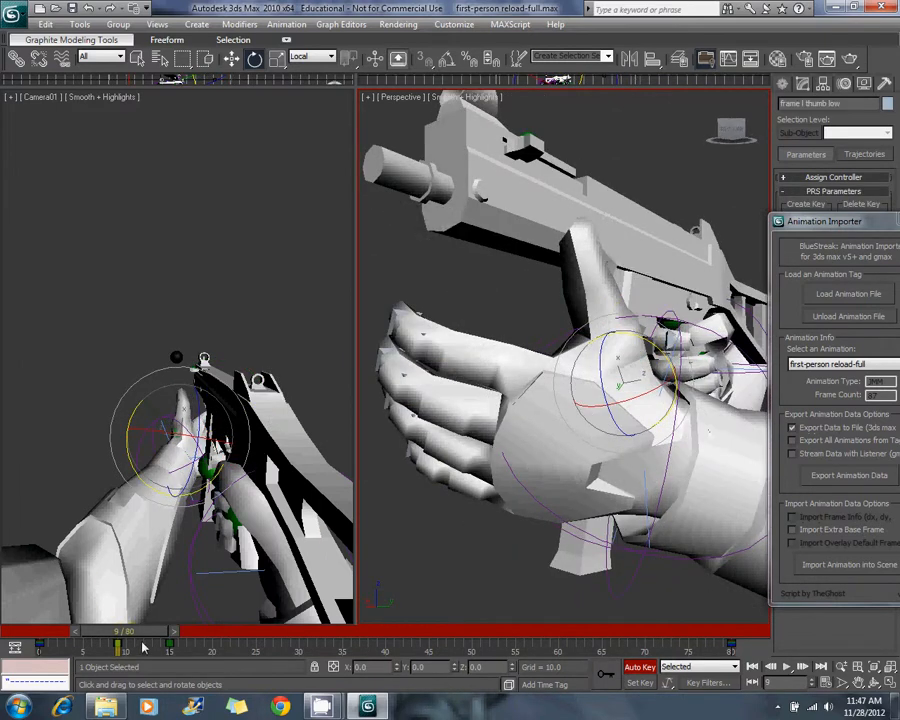
- Scrub between frames 9 and 15 to review the left hand's reach toward the magazine
mouse_move(143, 648)
left_mouse_down()
mouse_move(128, 648)
mouse_move(227, 649)
mouse_move(107, 635)
mouse_move(227, 647)
mouse_move(75, 643)
mouse_move(207, 653)
mouse_move(150, 641)
mouse_move(159, 638)
left_mouse_up()
middle_click_drag(504, 347, 381, 492, "alt")
key("d")
left_click_drag(167, 635, 203, 640)
middle_click_drag(544, 488, 514, 493)
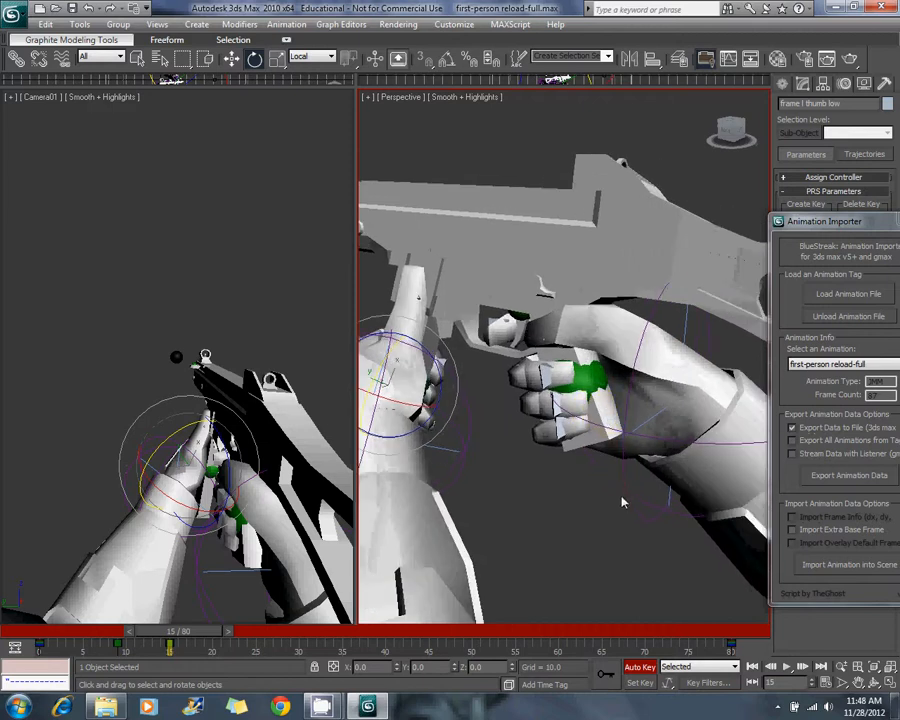
- Select the right wrist controller and raise it slightly on its Z axis at frame 15
left_click(628, 498)
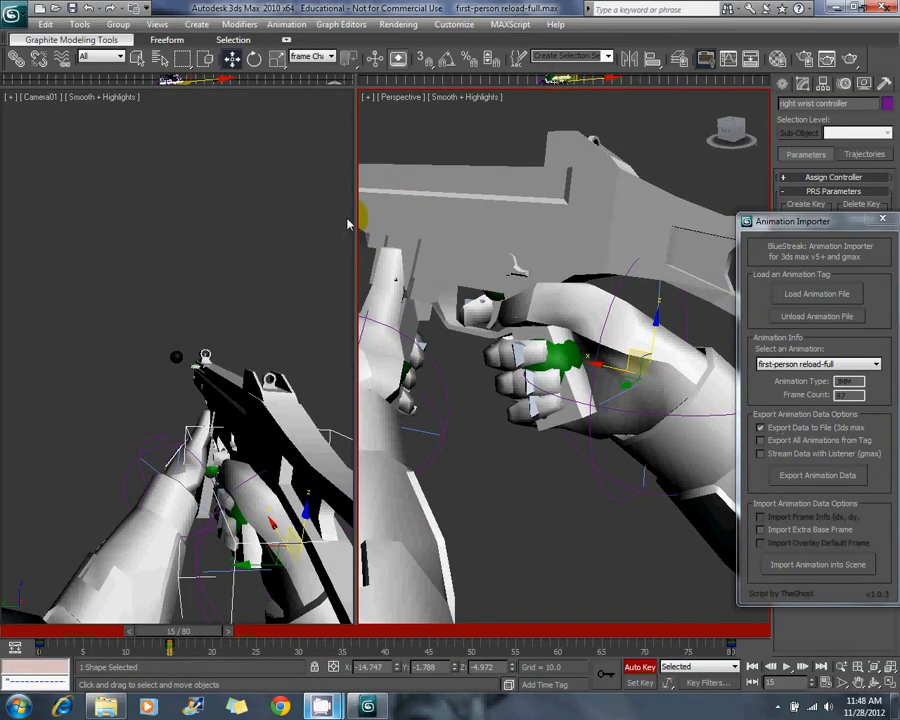
middle_click_drag(348, 224, 367, 216)
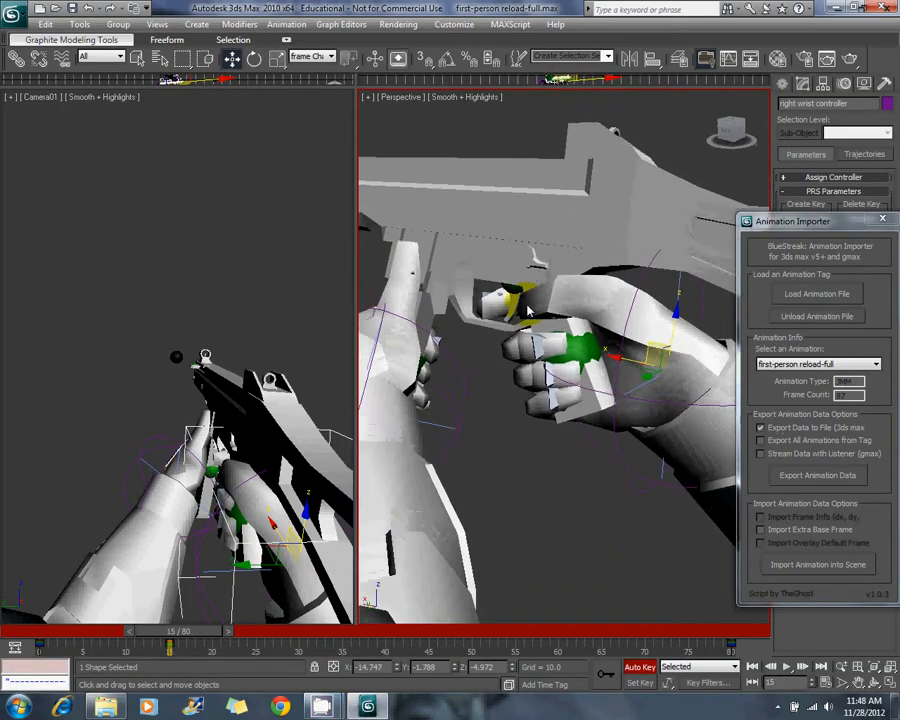
left_click(328, 704)
left_click(282, 630)
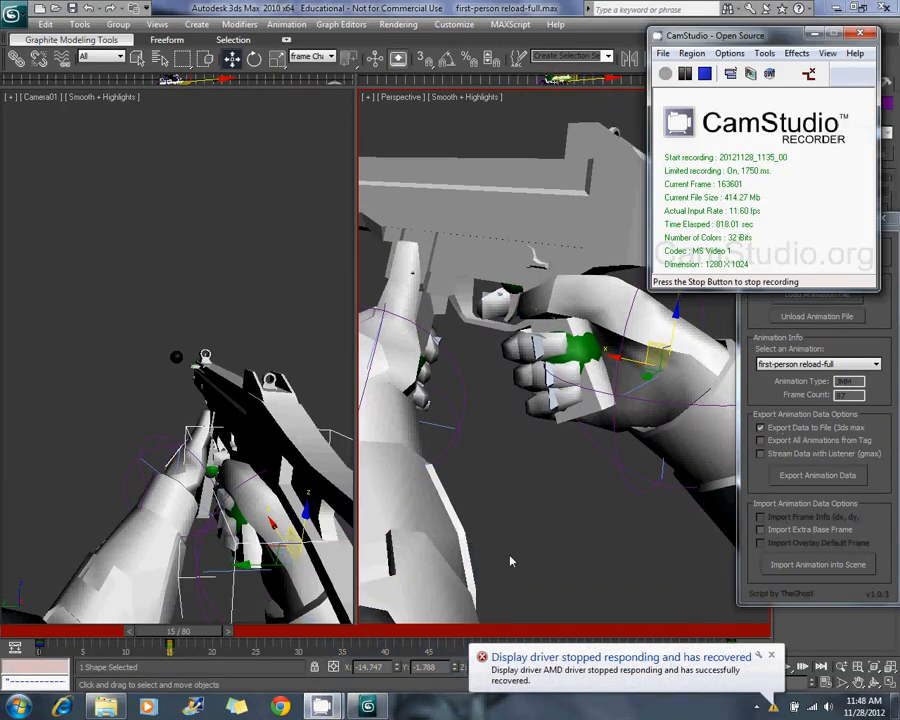
middle_click_drag(546, 481, 567, 446, "alt")
left_click_drag(712, 376, 713, 363)
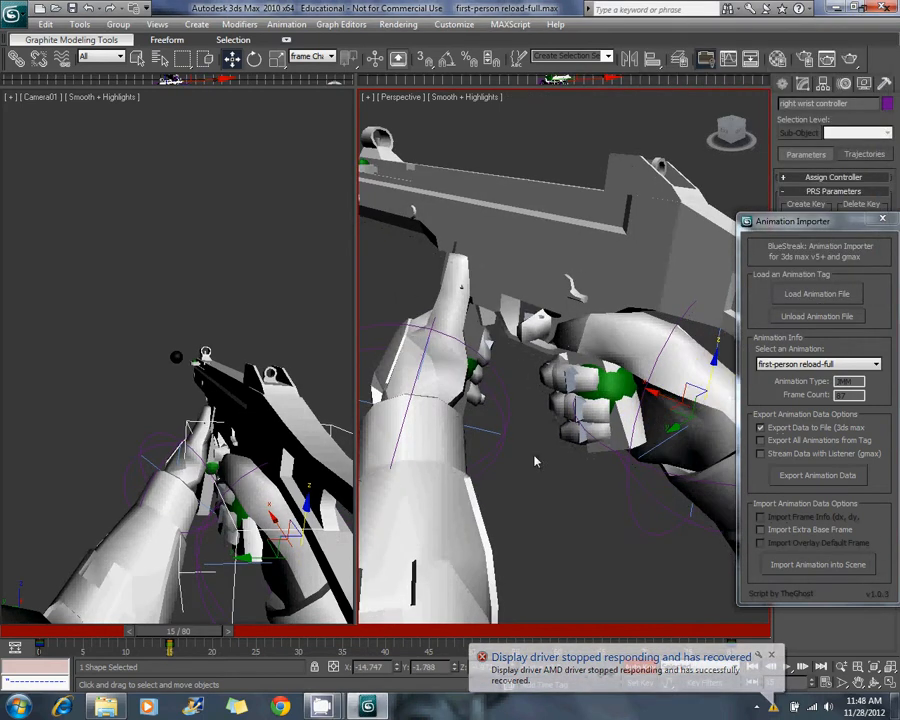
middle_click_drag(474, 427, 452, 429, "alt")
middle_click_drag(515, 428, 519, 471)
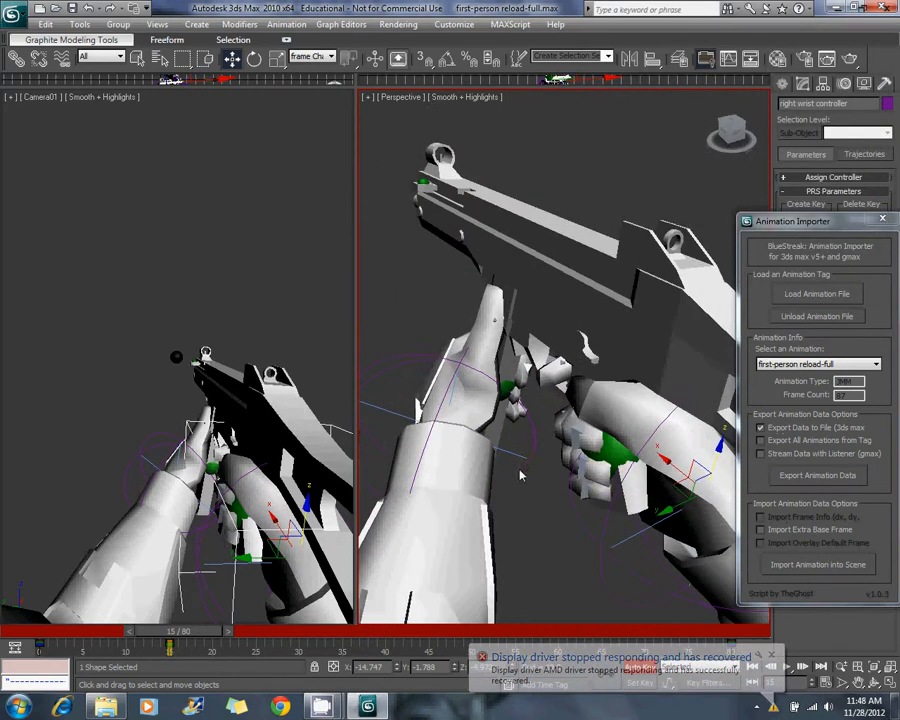
- Save the scene file first-person reload-full.max
left_click(254, 58)
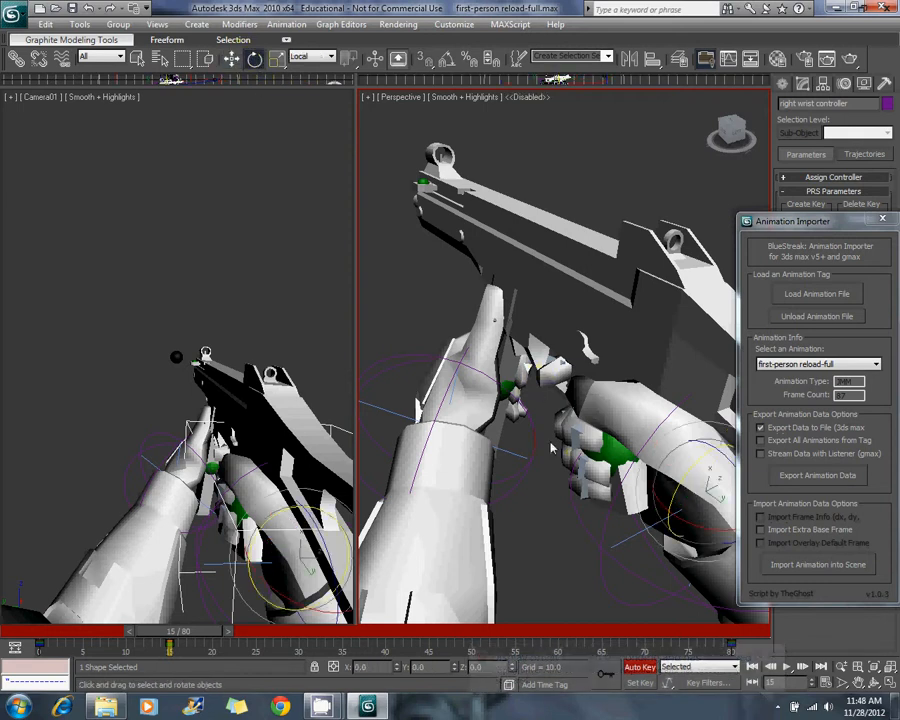
left_click(13, 14)
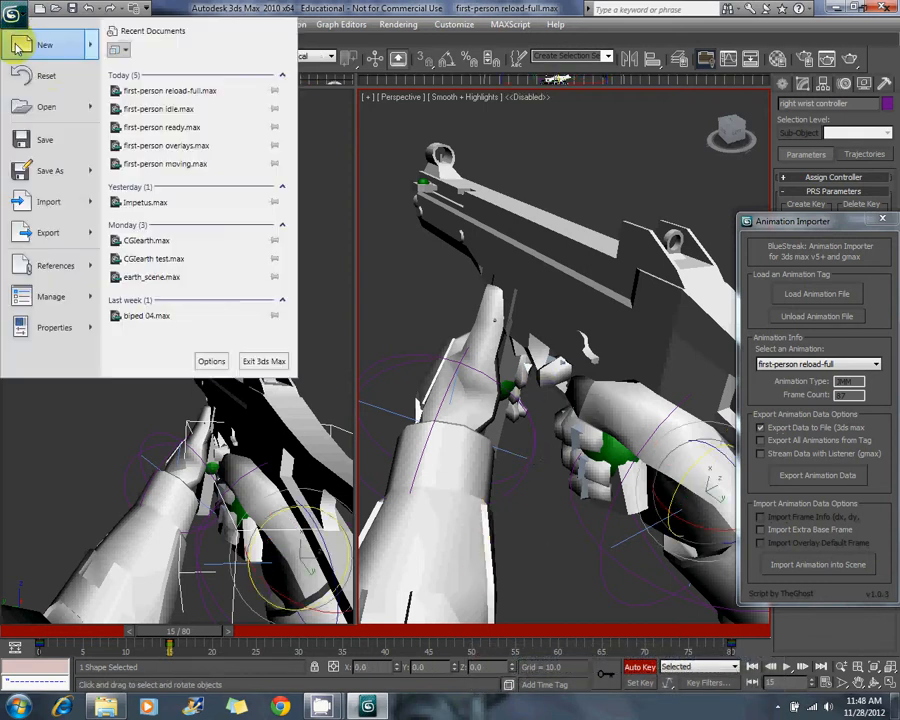
left_click(66, 144)
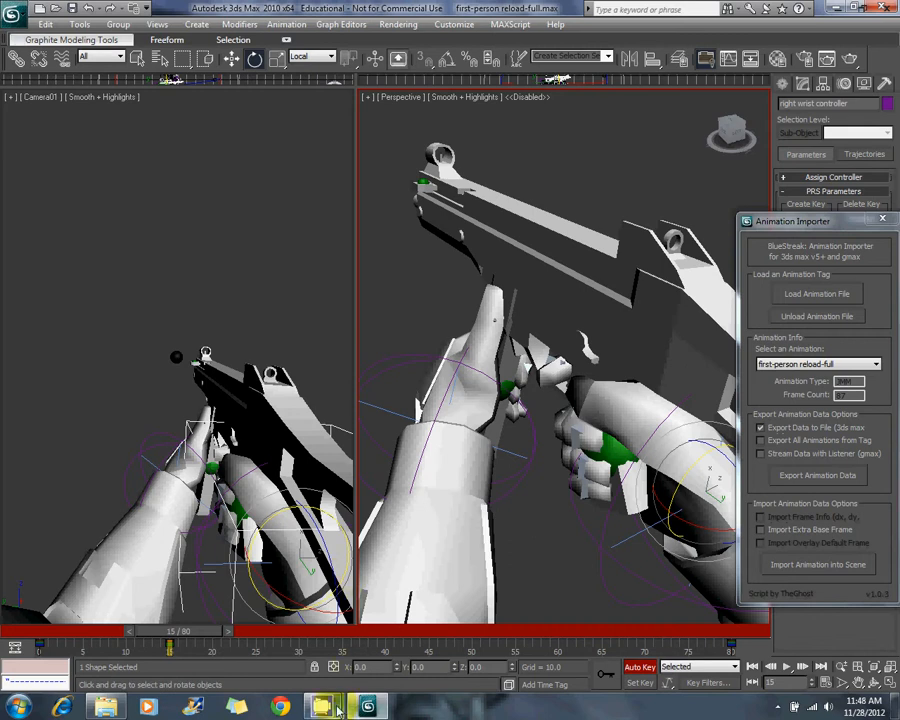